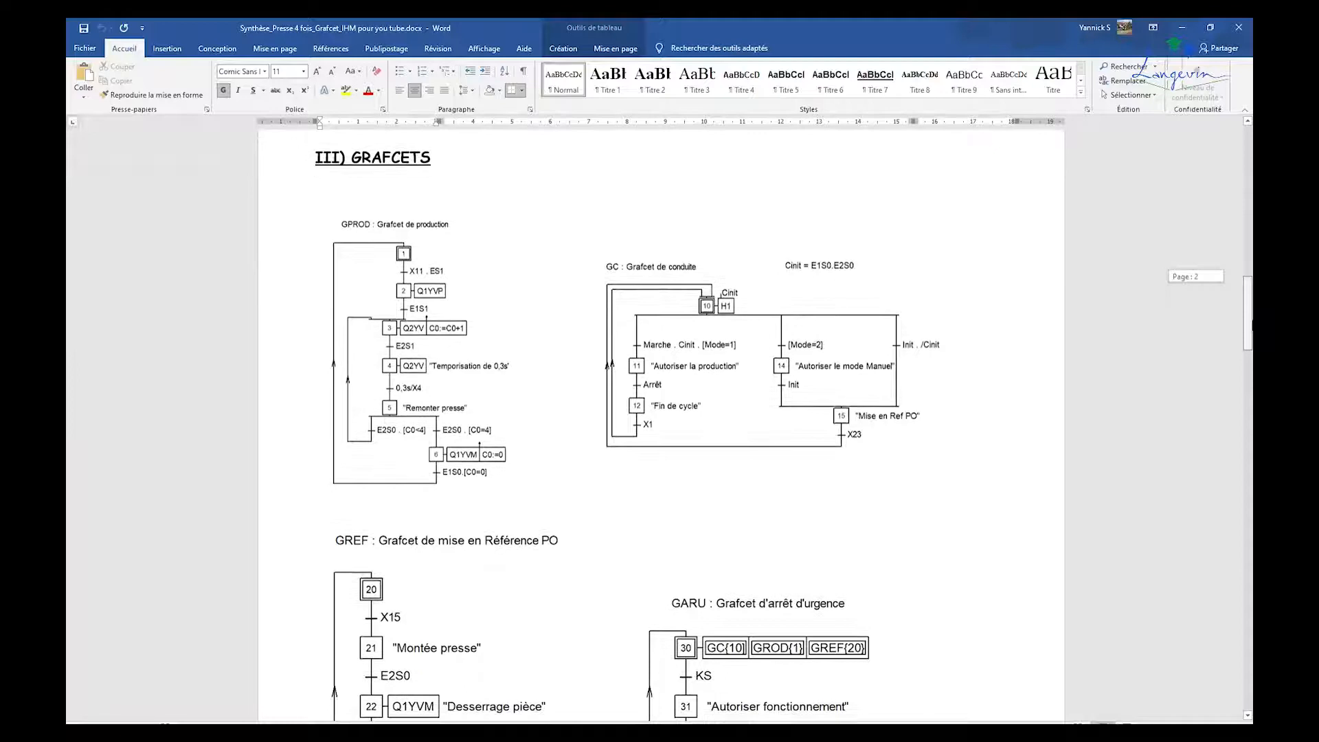
# Examine the Grafcets and the HMI screen layout in the Word document and switch to Vijeo Designer
pyautogui.scroll(-20, 659, 426)
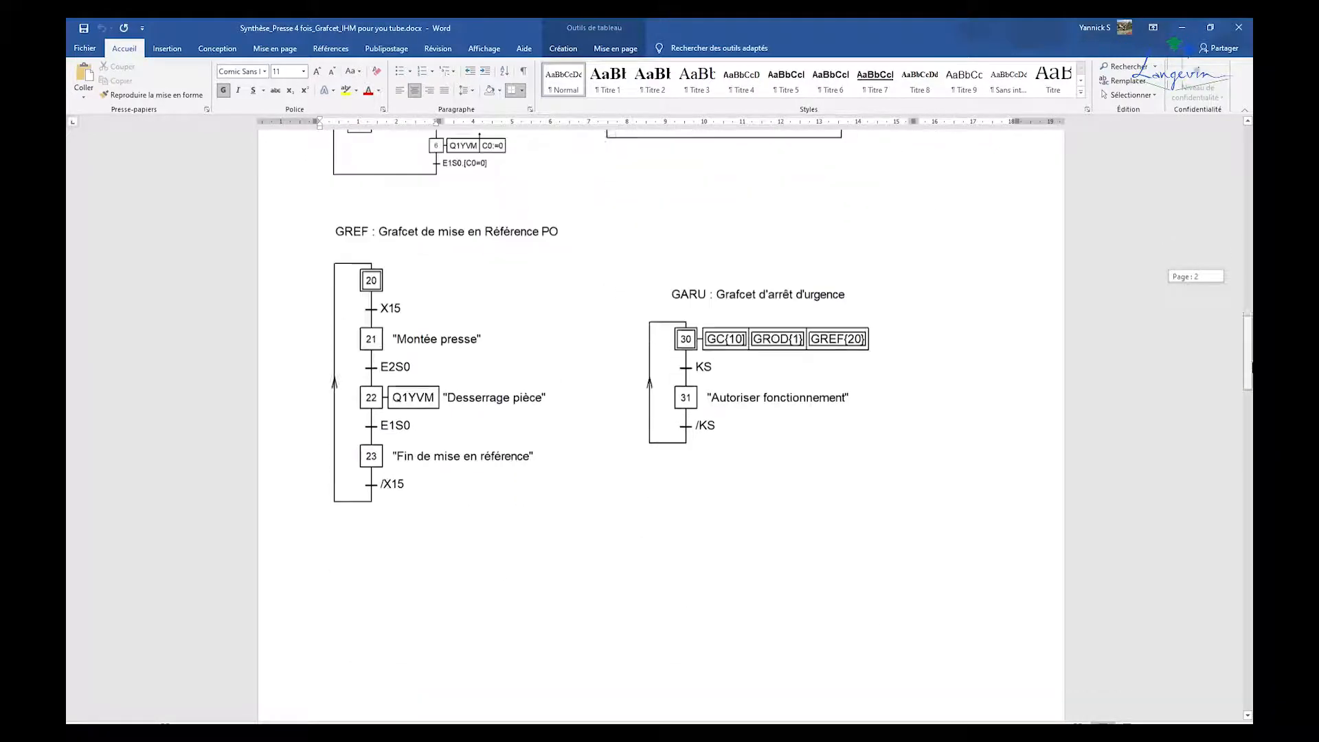
pyautogui.moveTo(1248, 454); pyautogui.dragTo(1252, 482)
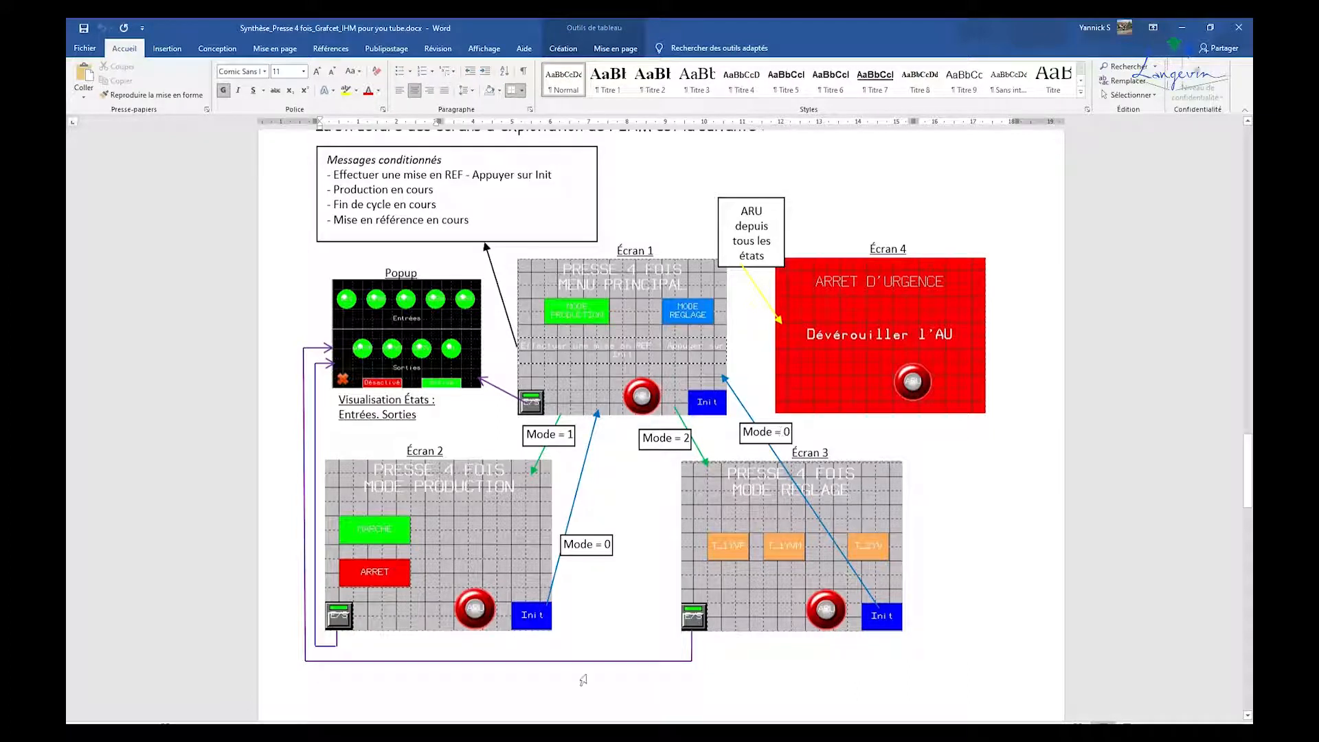
pyautogui.click(569, 732)
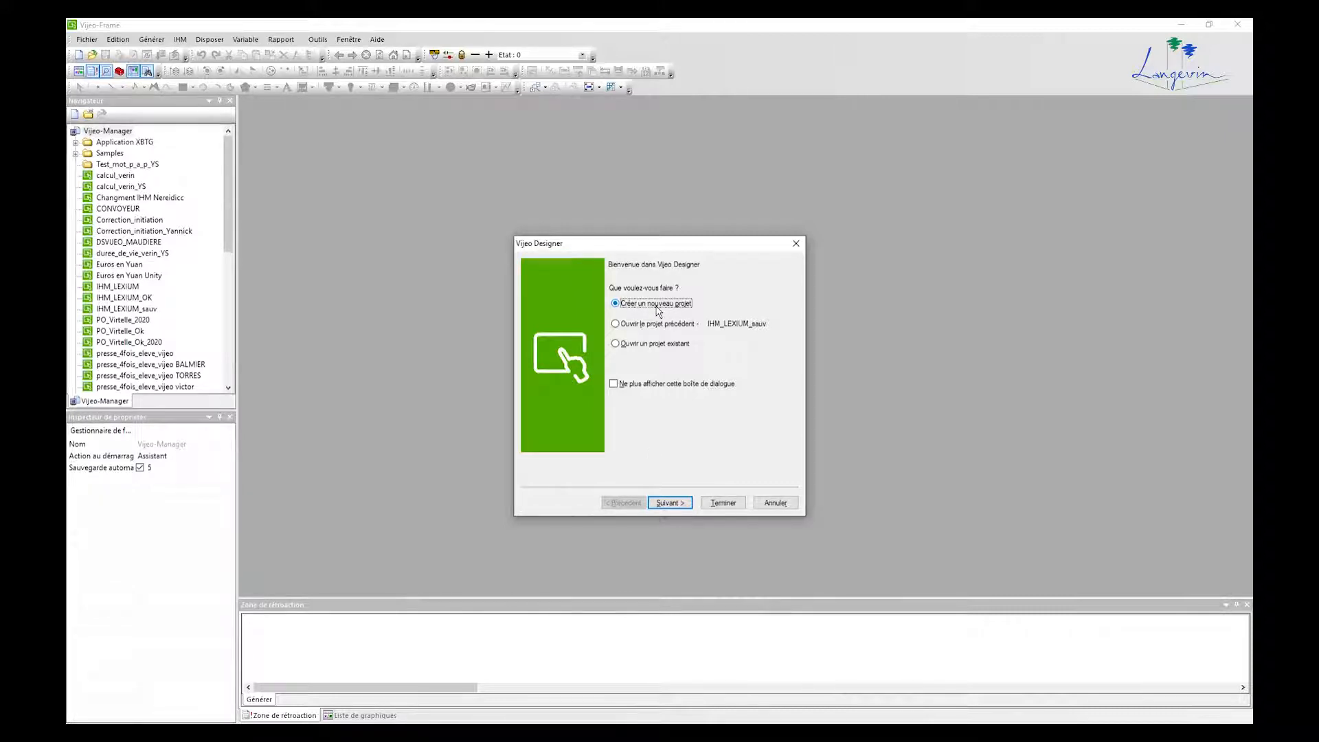
# Start a new single-target project named Projet_tuto_presse_4fois
pyautogui.click(679, 503)
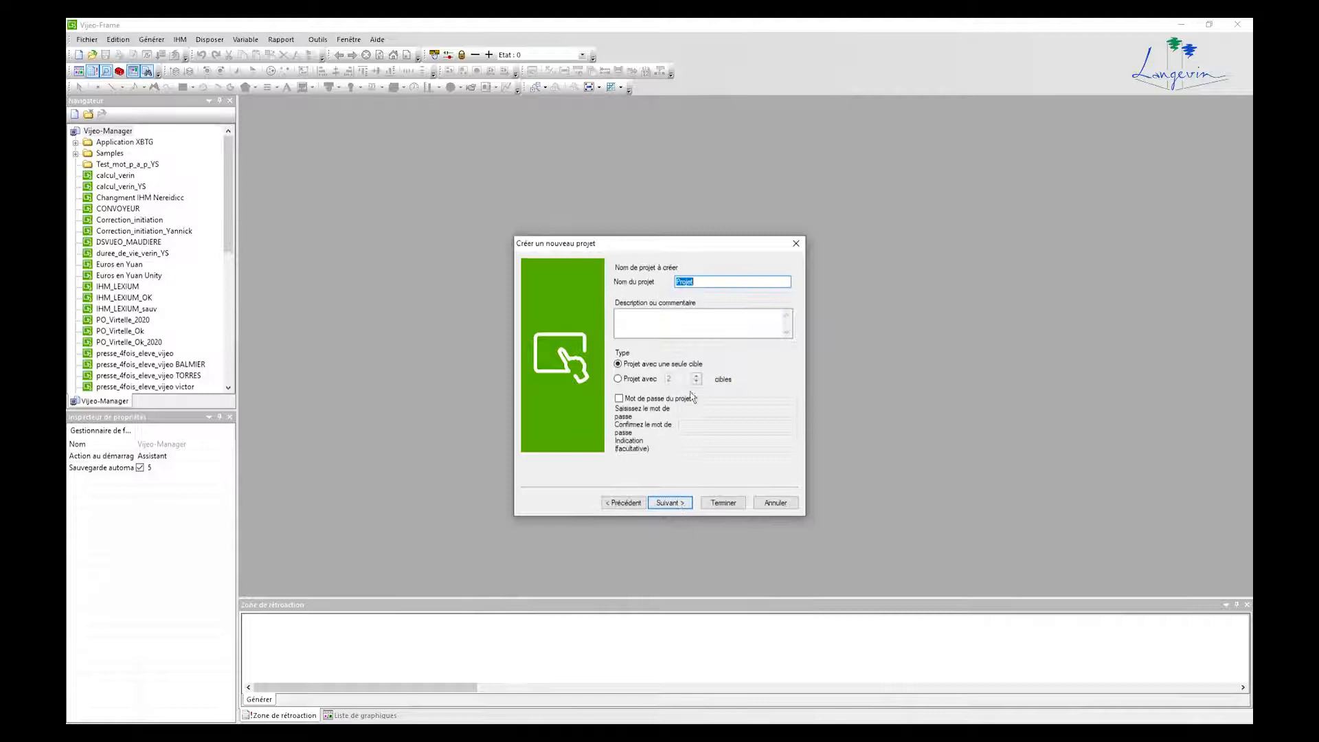
pyautogui.click(706, 284)
pyautogui.write('_tuto_presse_4fois')
pyautogui.click(672, 504)
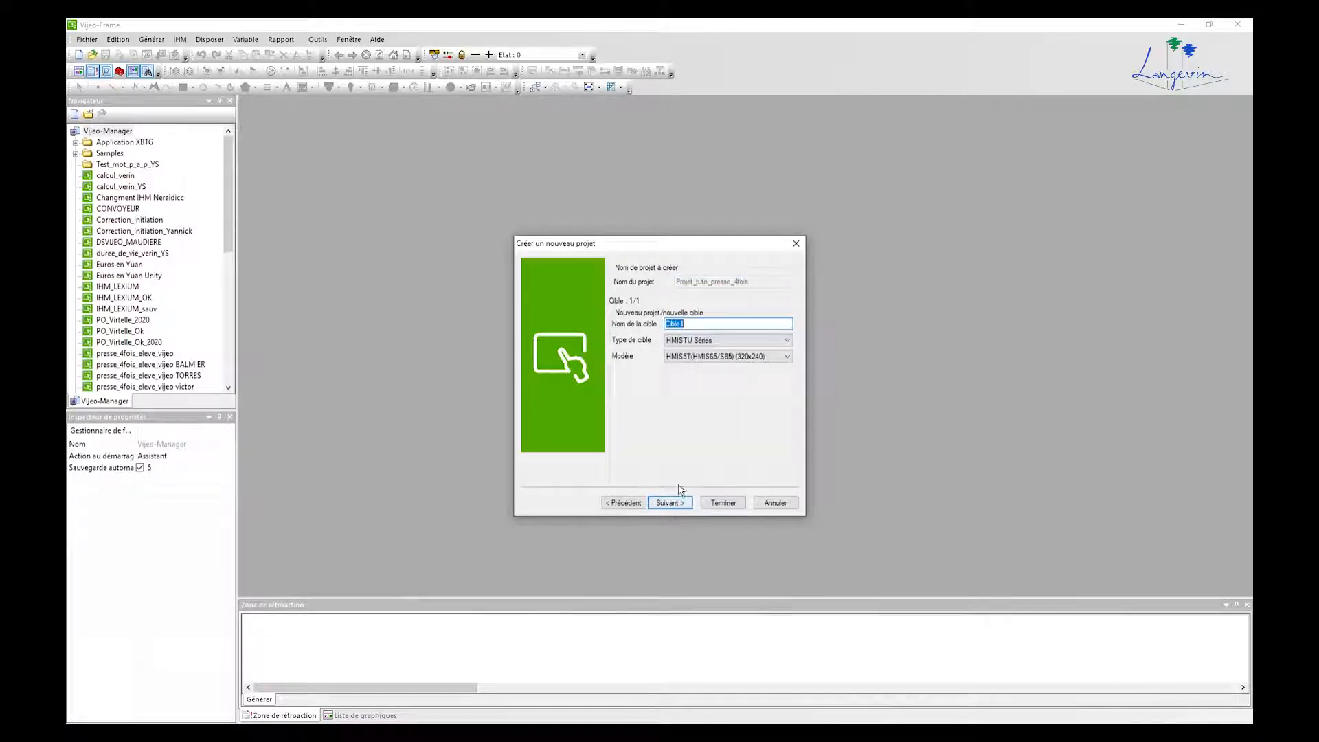
# Set the target type to HMISTU Séries and the model to HMISTU855 (320x240), and finish creating the project without adding equipment
pyautogui.click(715, 340)
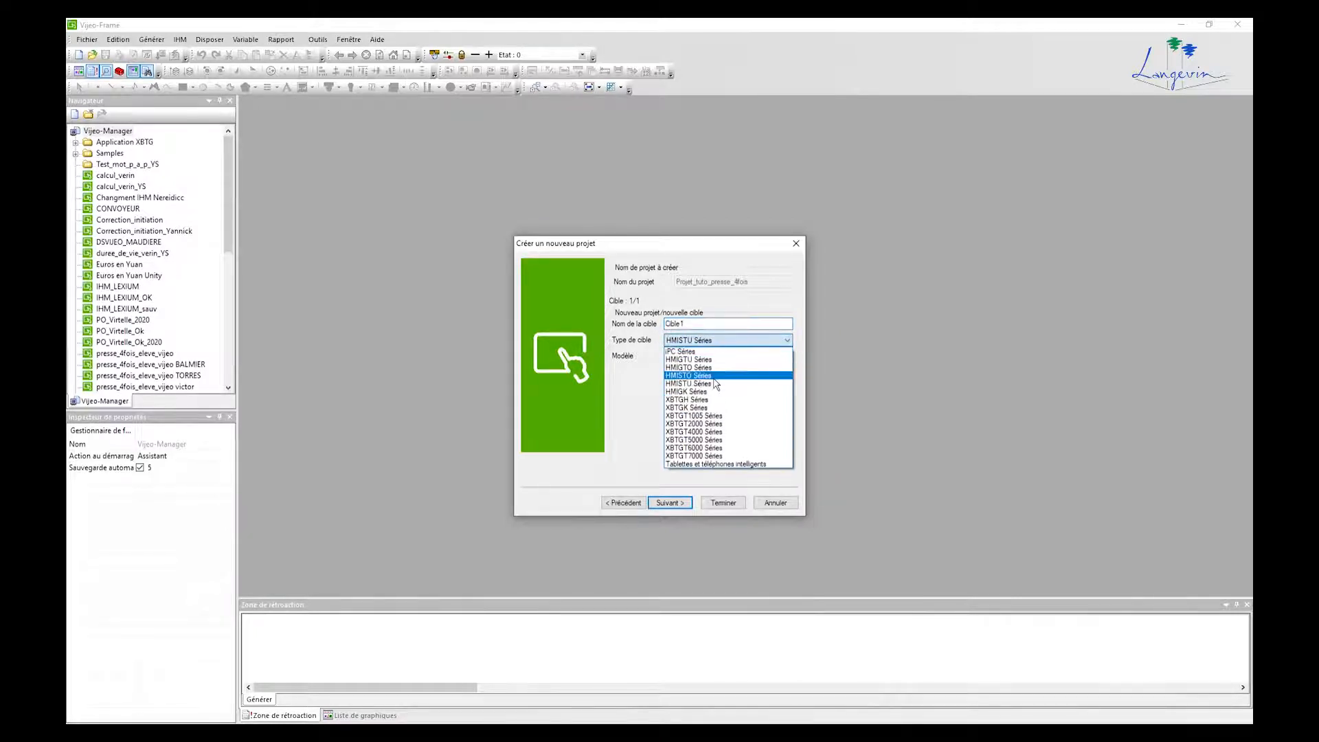
pyautogui.click(715, 383)
pyautogui.click(718, 357)
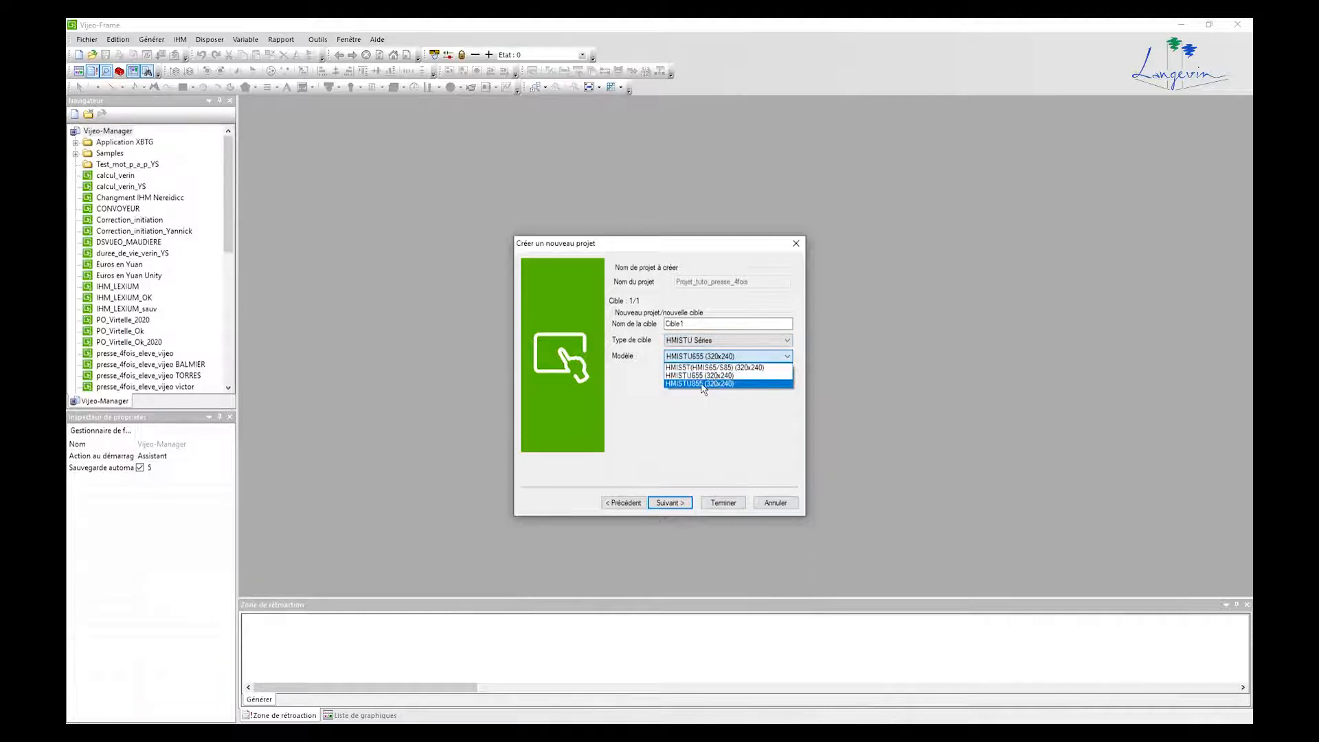
pyautogui.click(695, 384)
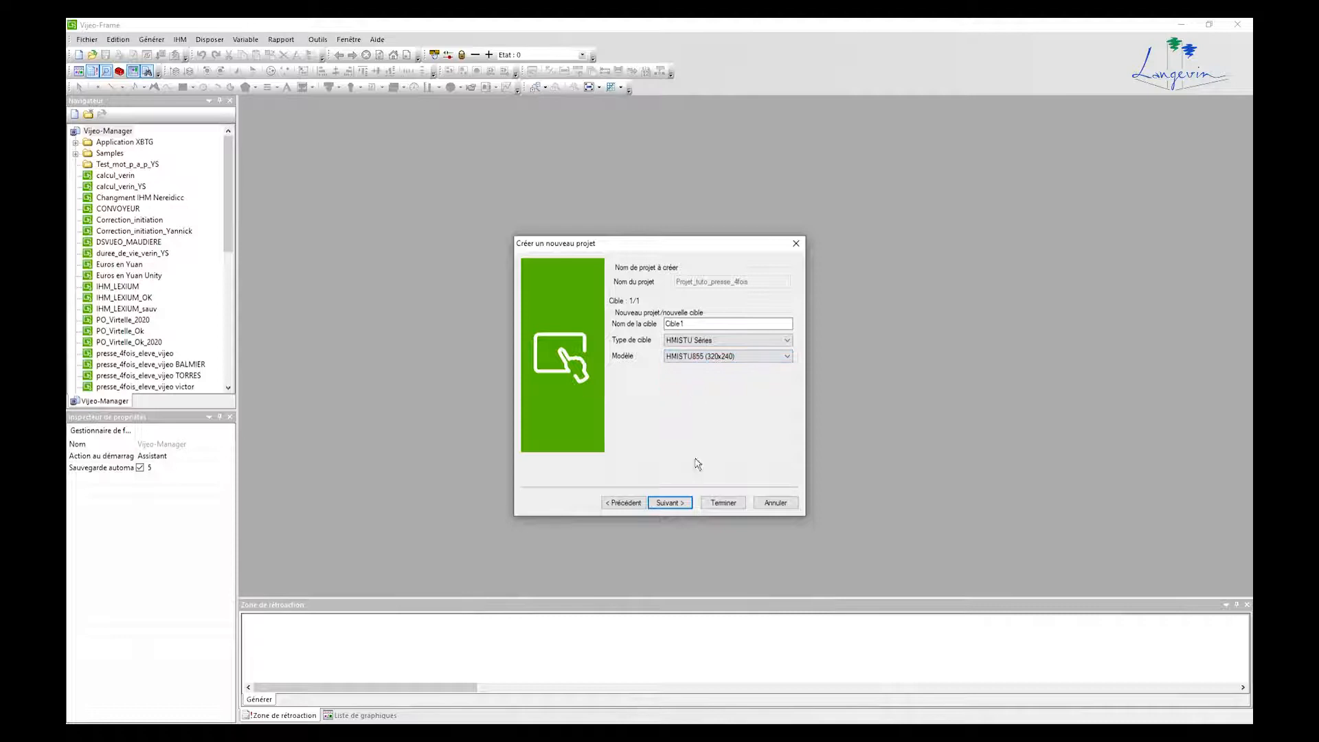
pyautogui.click(678, 504)
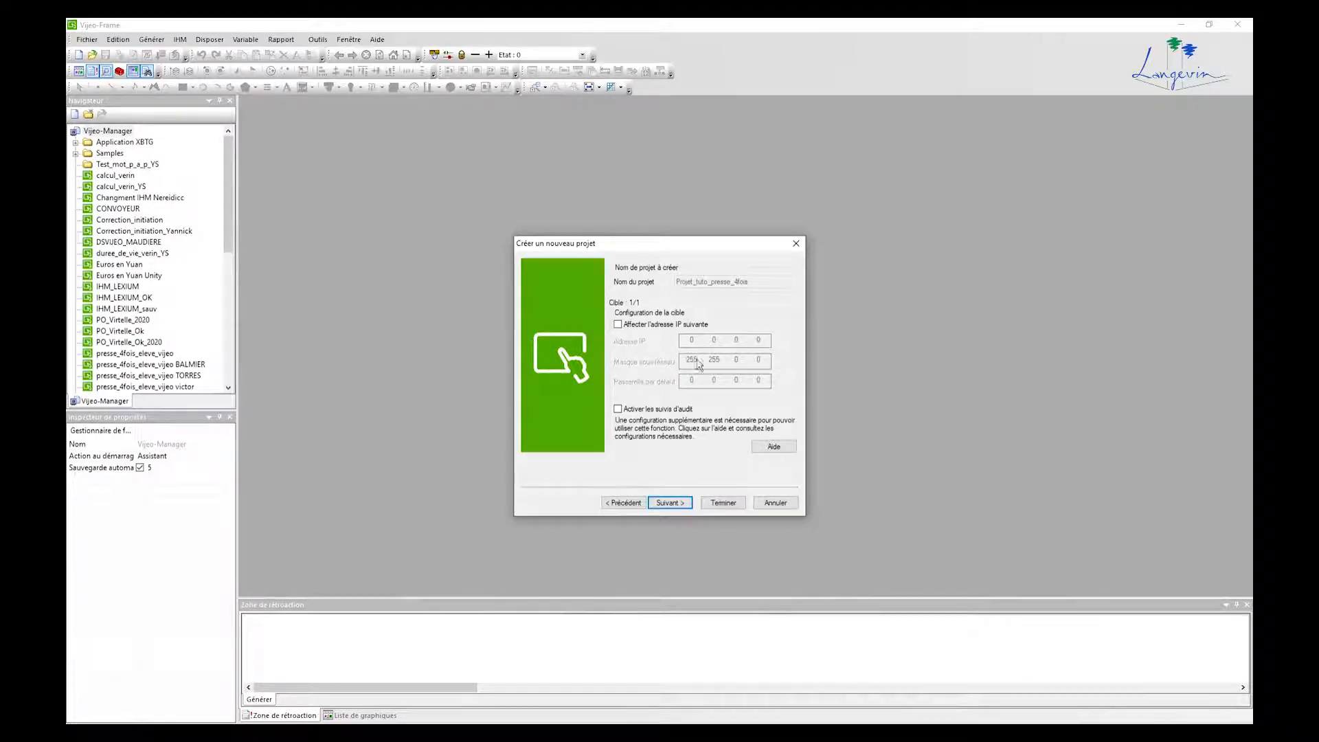
pyautogui.click(680, 505)
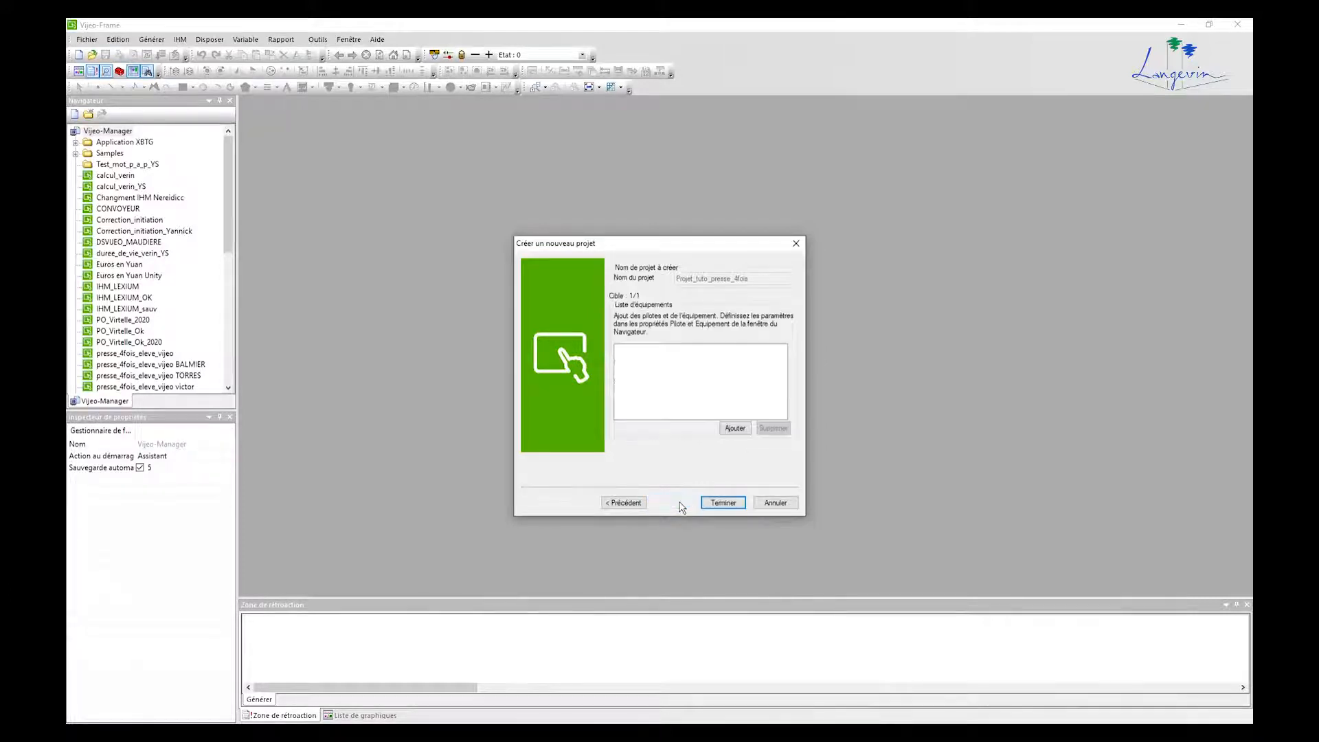
pyautogui.click(725, 504)
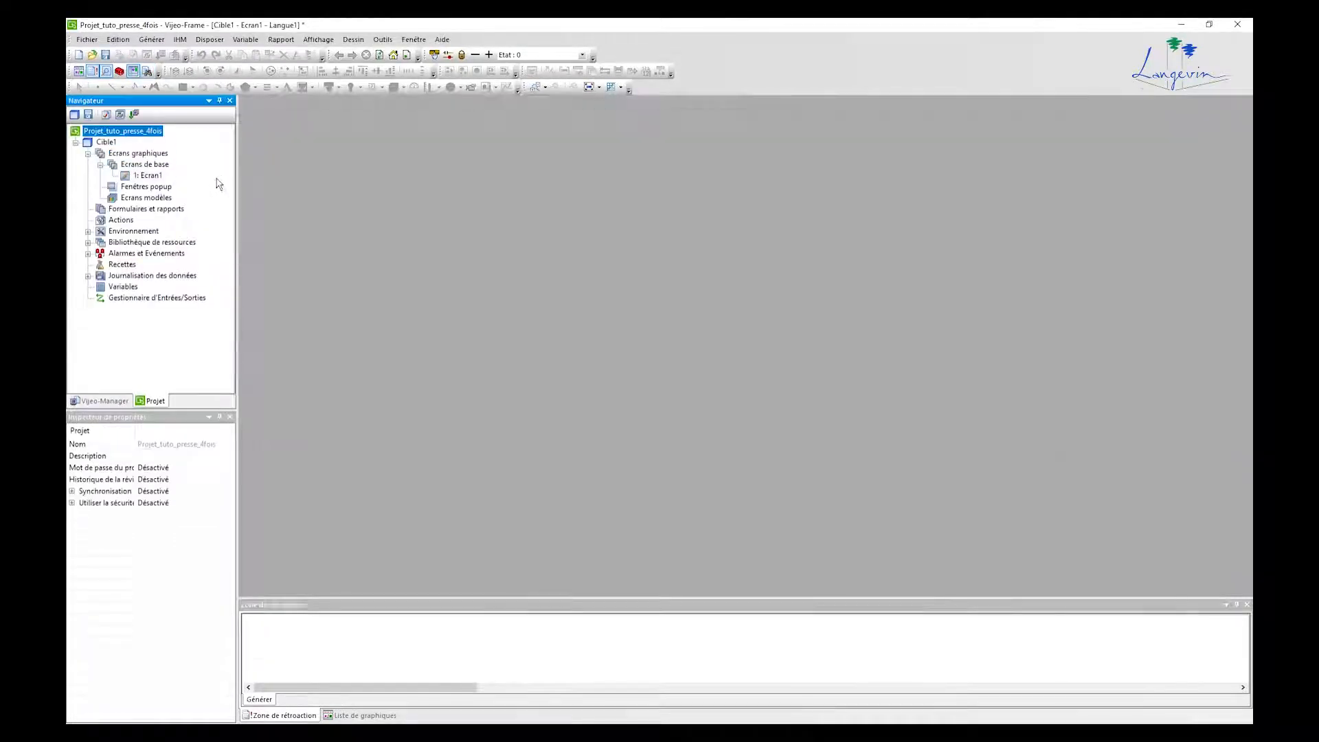
# Set the target IP address of Cible1 to 172.16.8.180 with Ethernet as the transfer method
pyautogui.moveTo(236, 185); pyautogui.dragTo(275, 187)
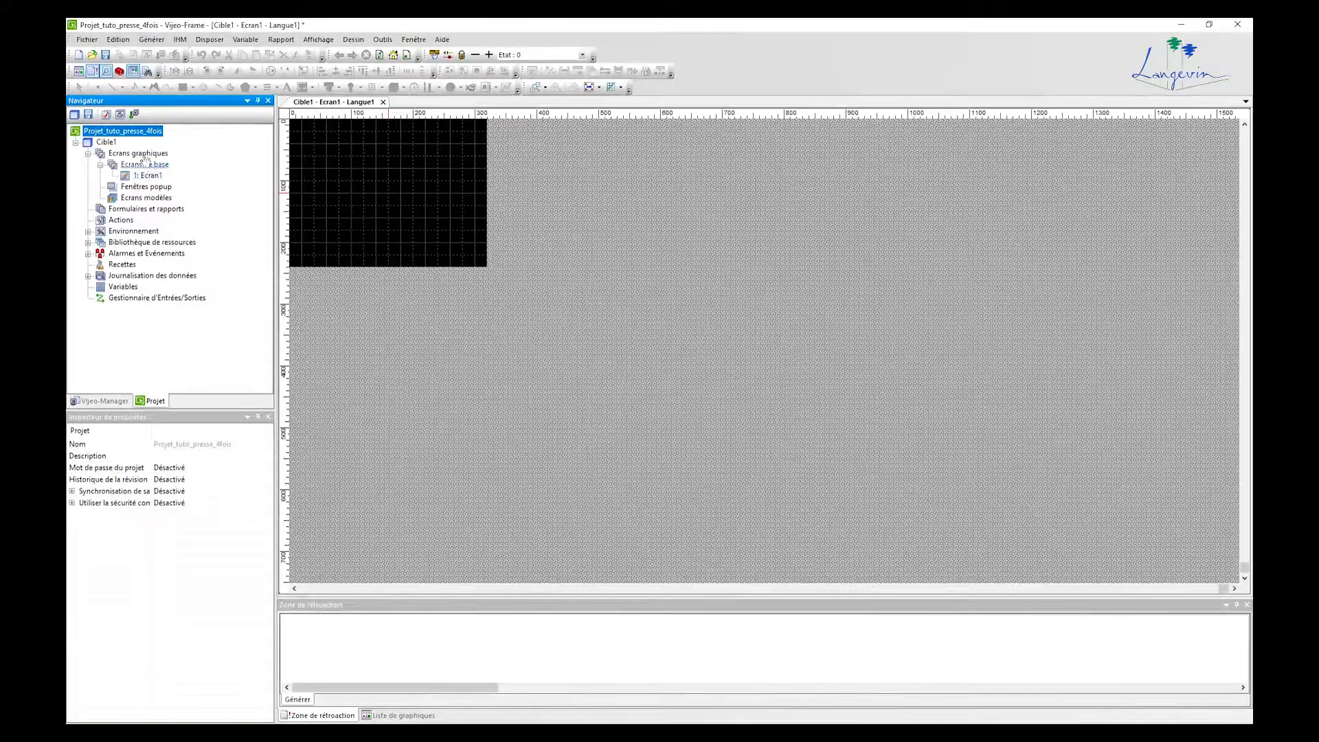
pyautogui.doubleClick(106, 142)
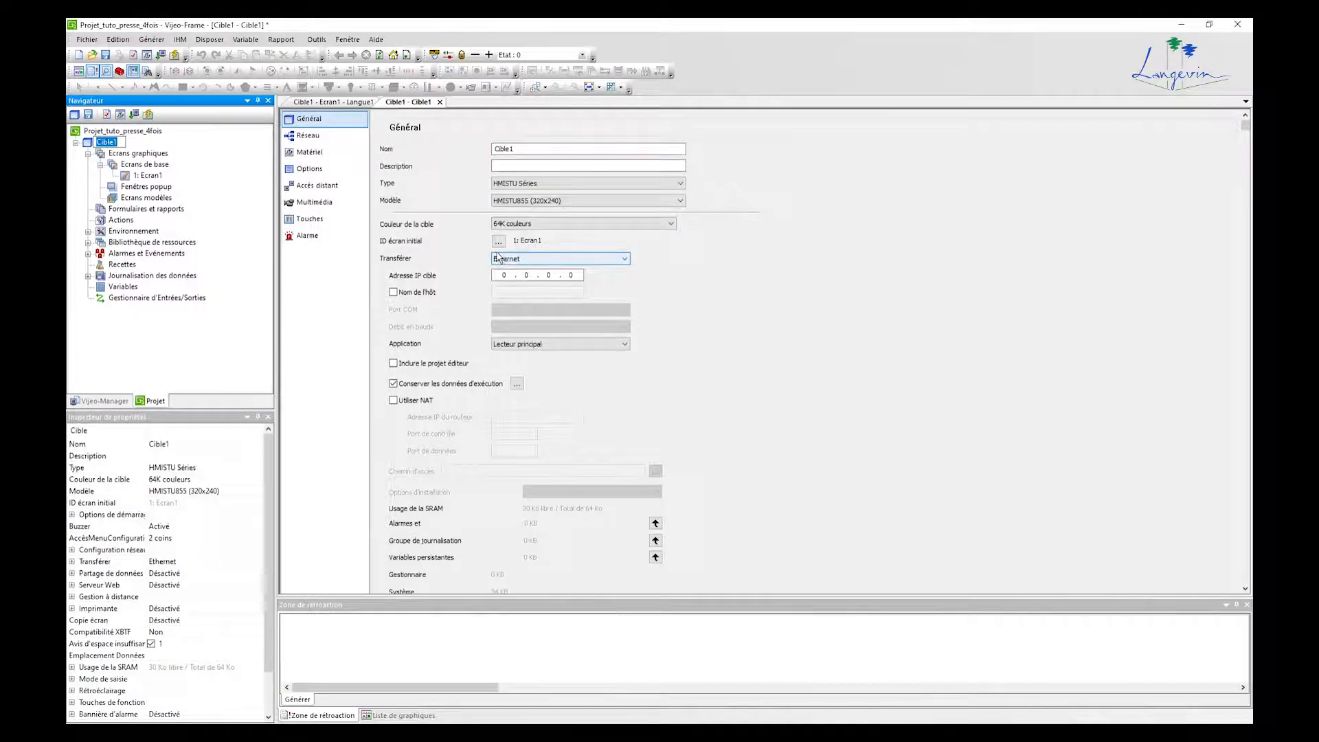
pyautogui.click(736, 281)
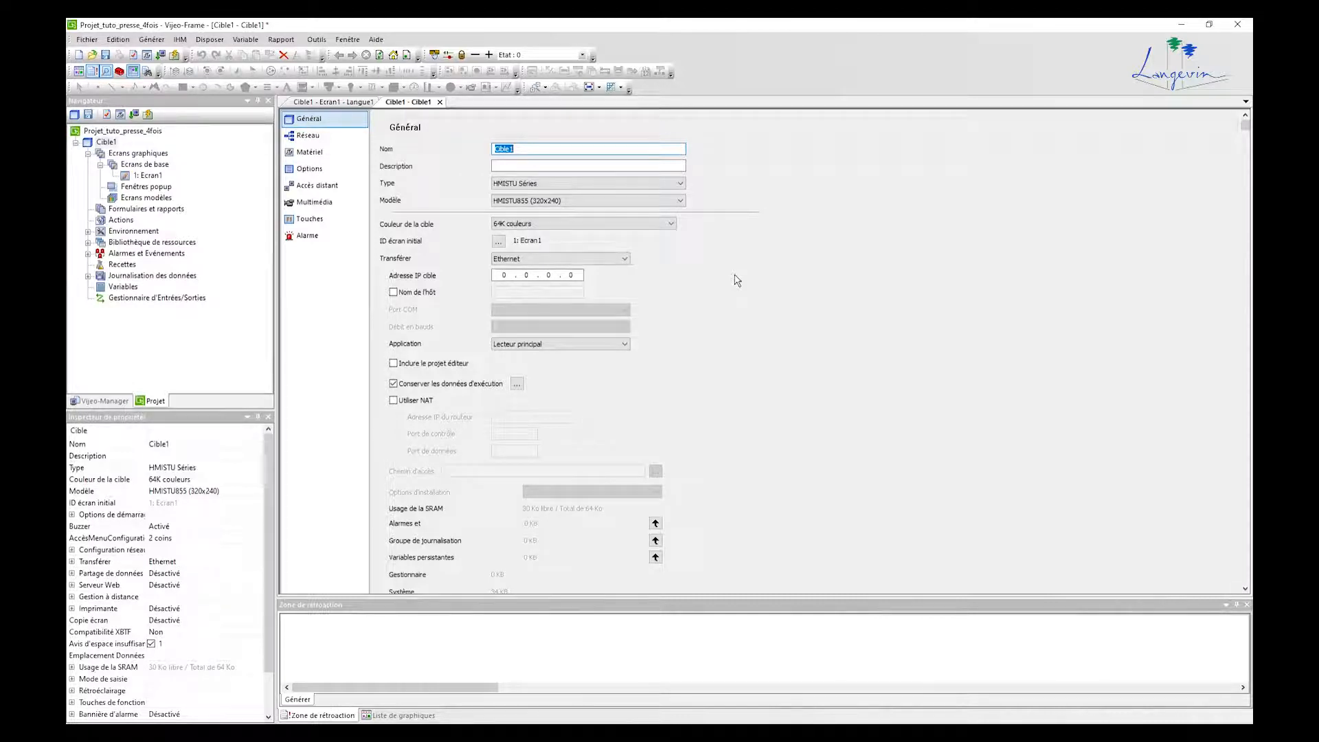
pyautogui.click(506, 276)
pyautogui.write('172 . 16 .')
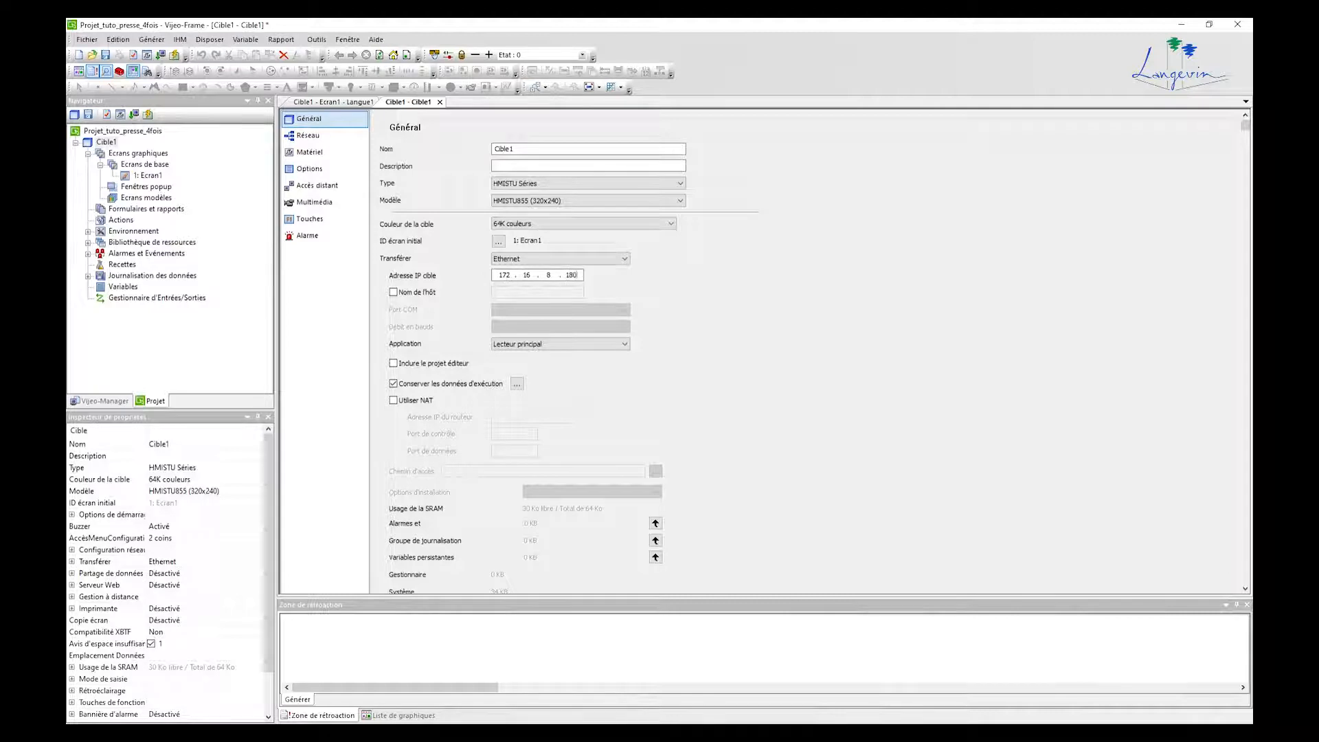
pyautogui.click(531, 263)
pyautogui.click(532, 265)
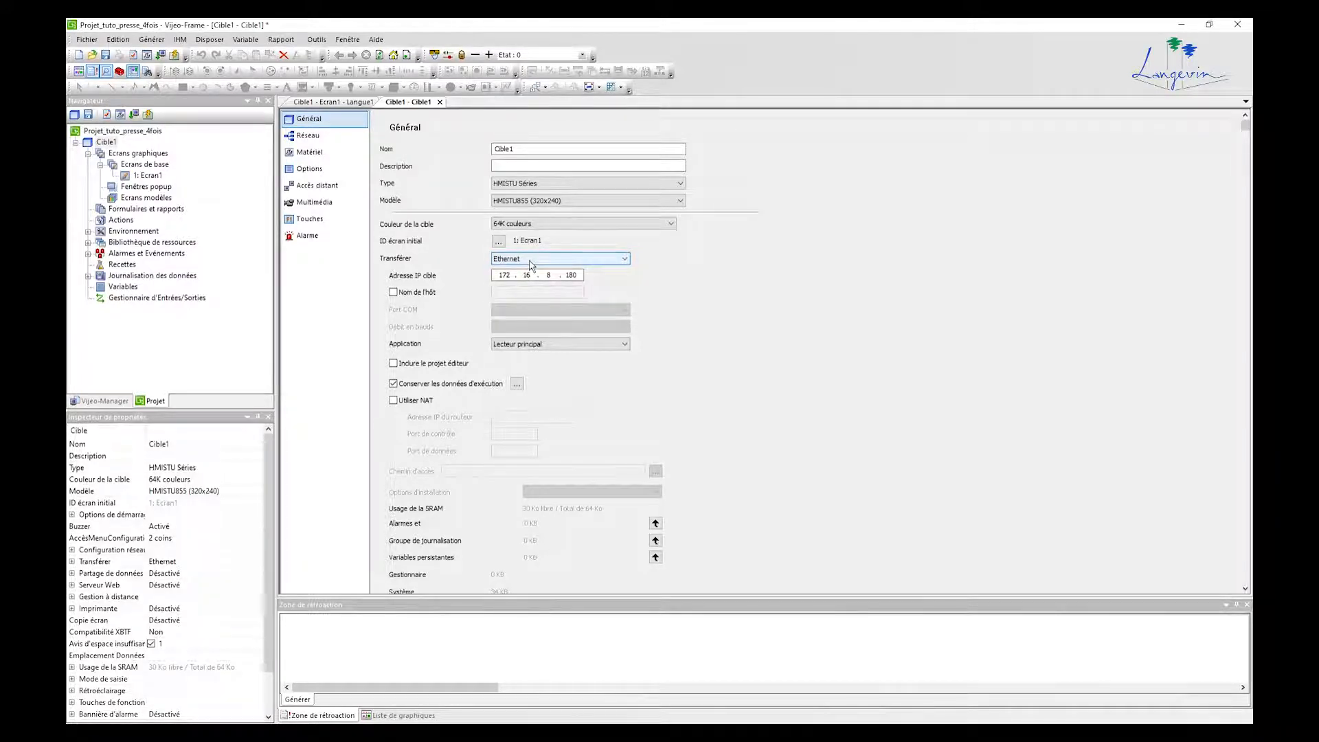
pyautogui.click(530, 264)
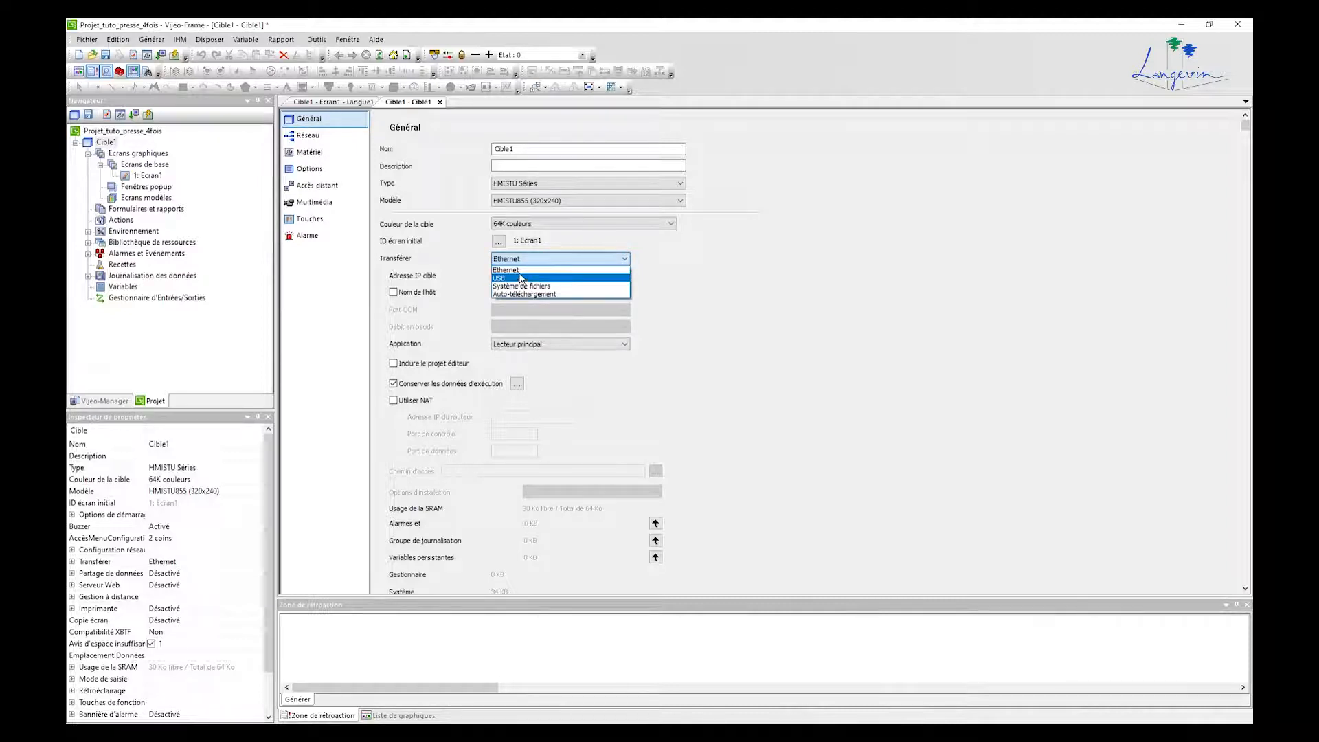
pyautogui.click(520, 270)
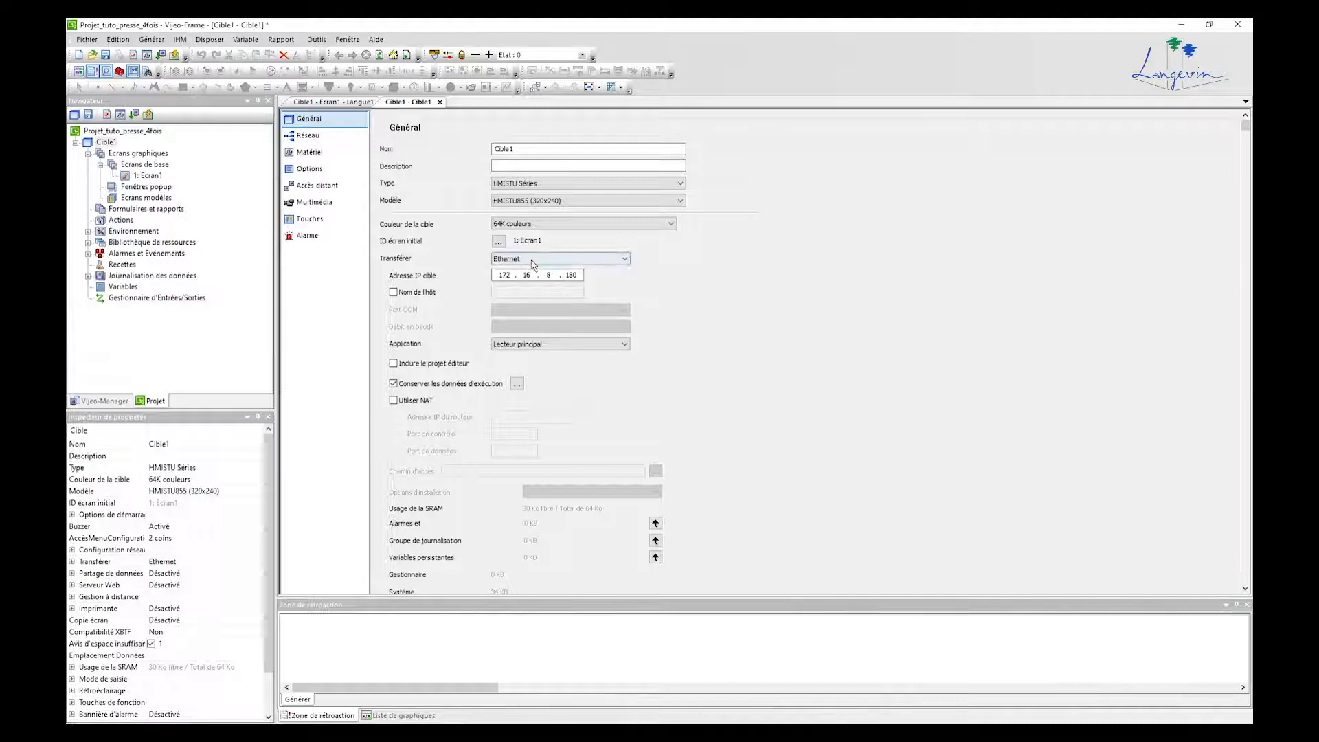
# Add a Schneider Electric Industries SAS Modbus TCP/IP driver with Equipement Modbus to the input/output manager
pyautogui.click(131, 300)
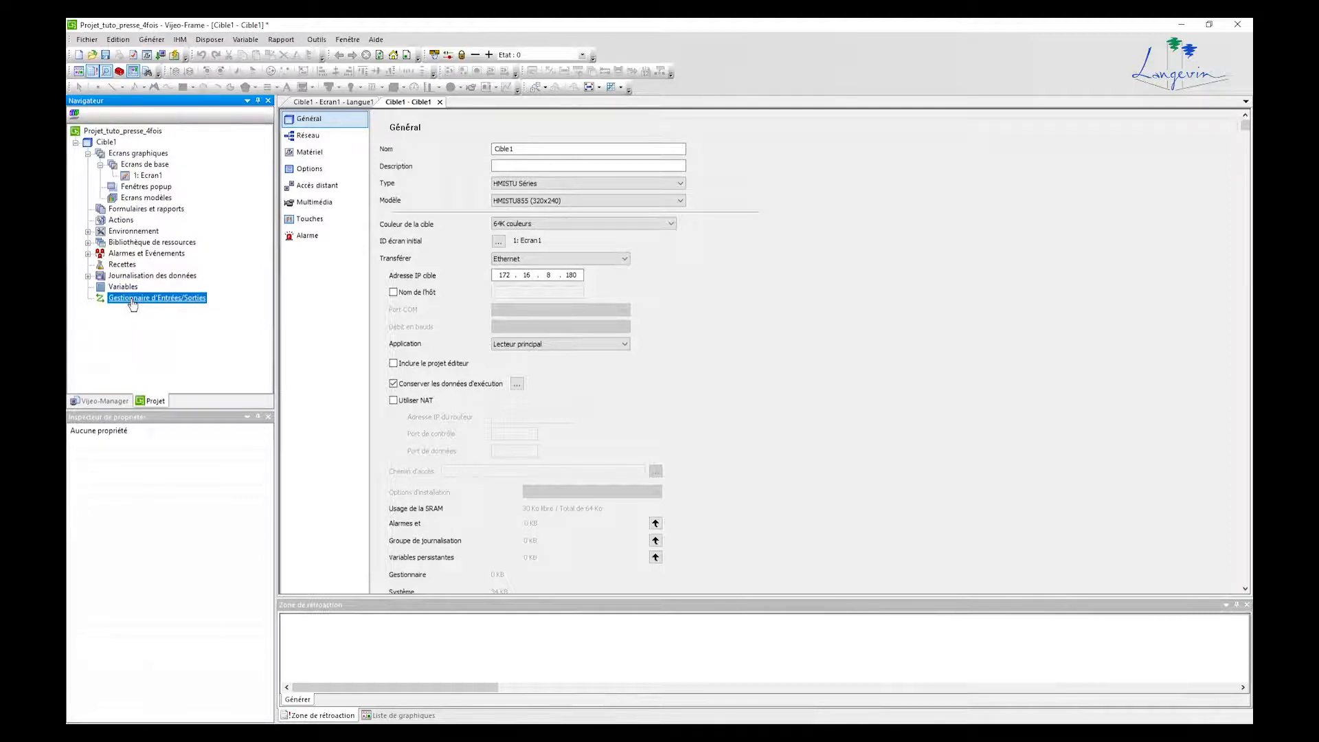
pyautogui.rightClick(132, 302)
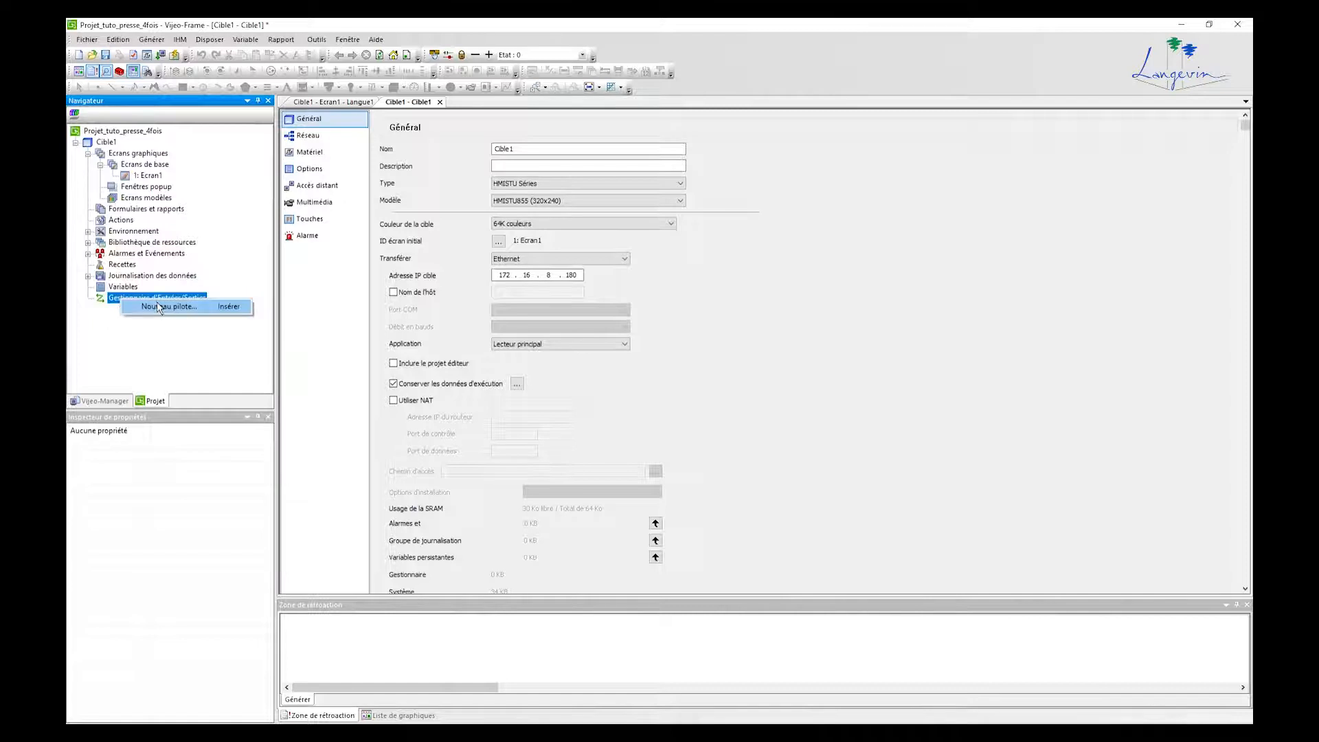
pyautogui.click(160, 307)
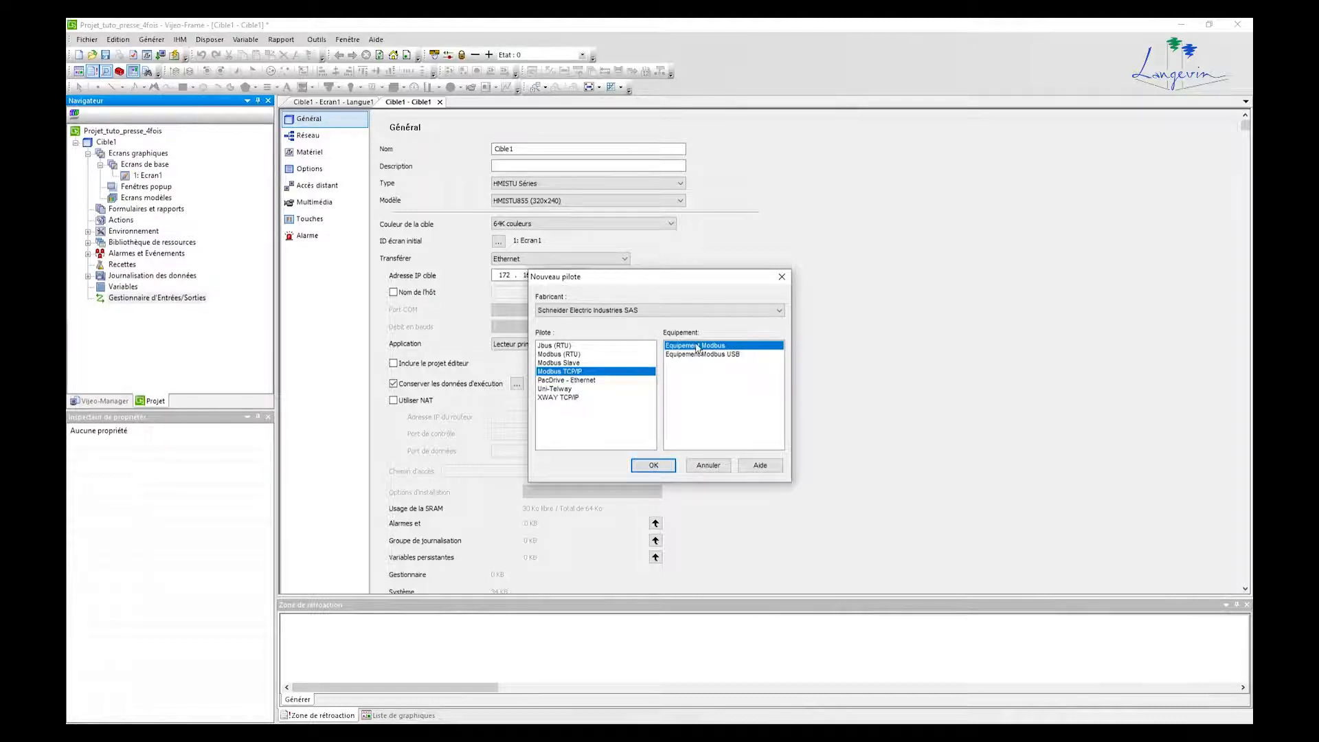
pyautogui.click(702, 309)
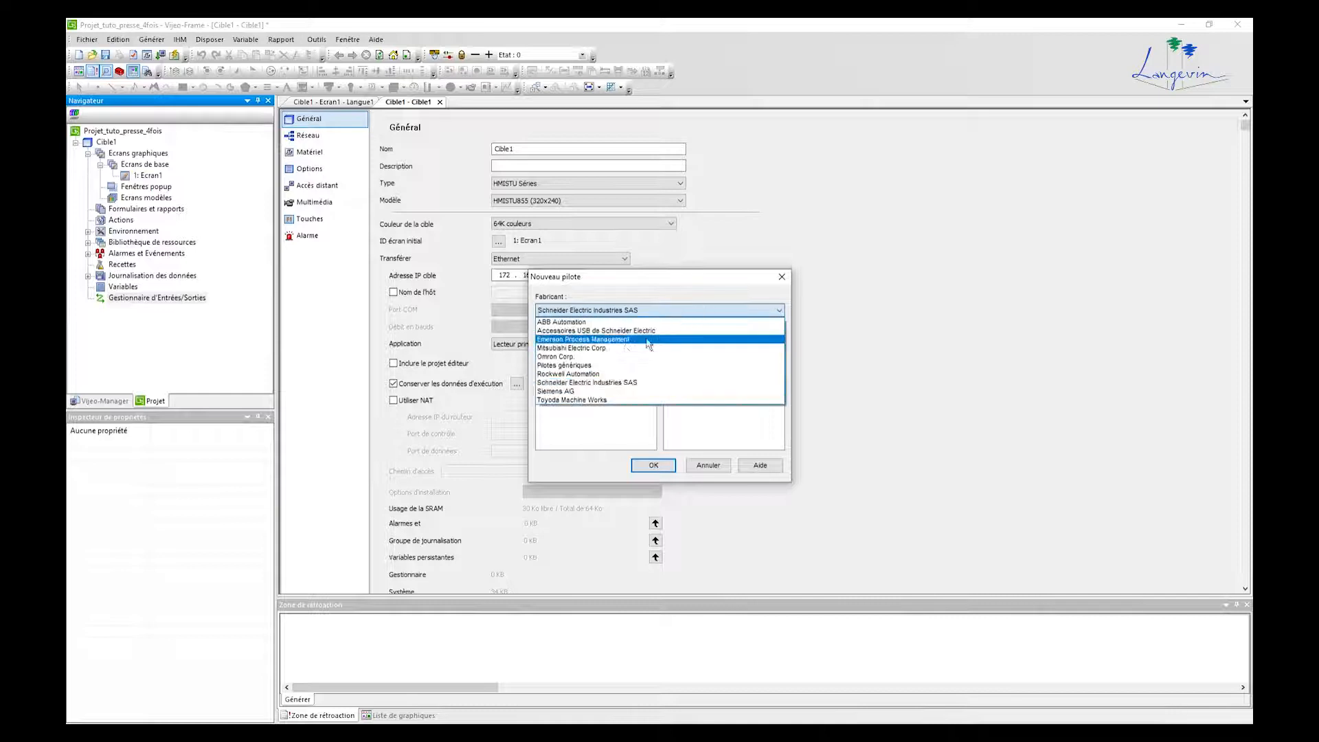
pyautogui.click(628, 381)
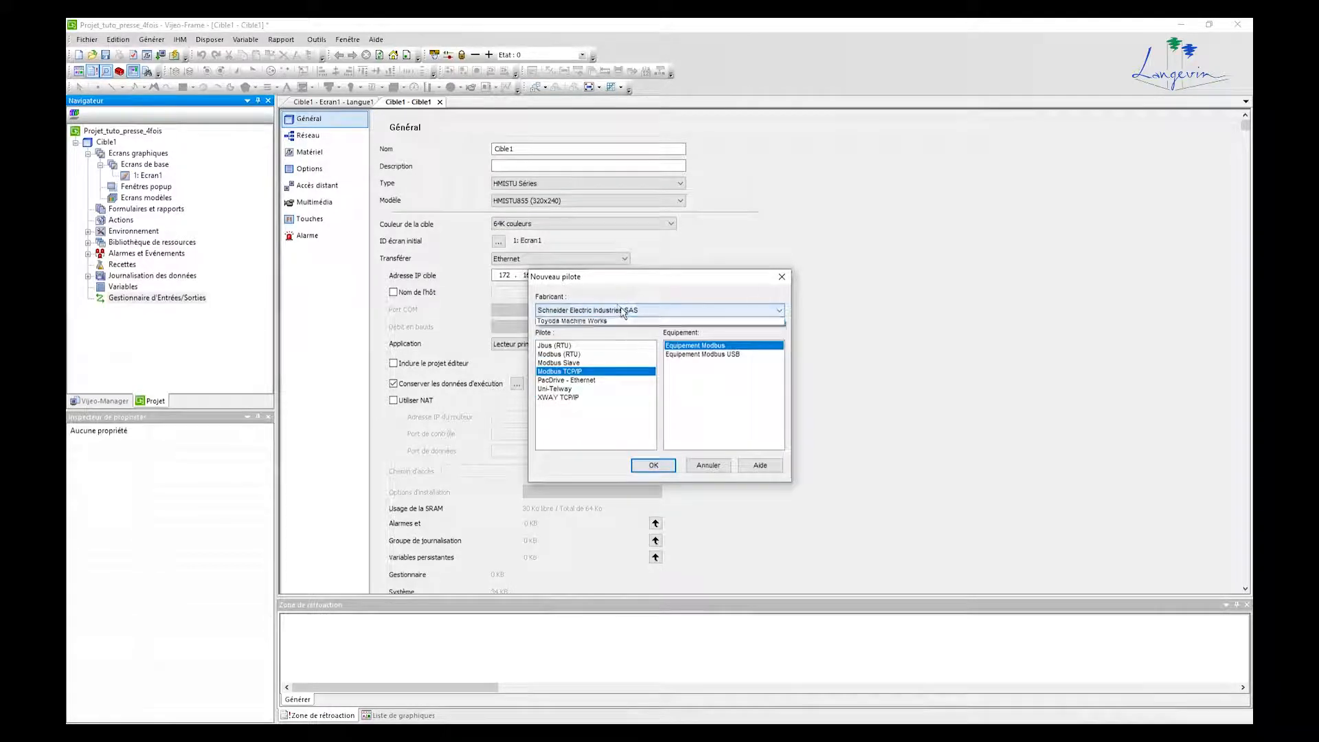
pyautogui.click(622, 311)
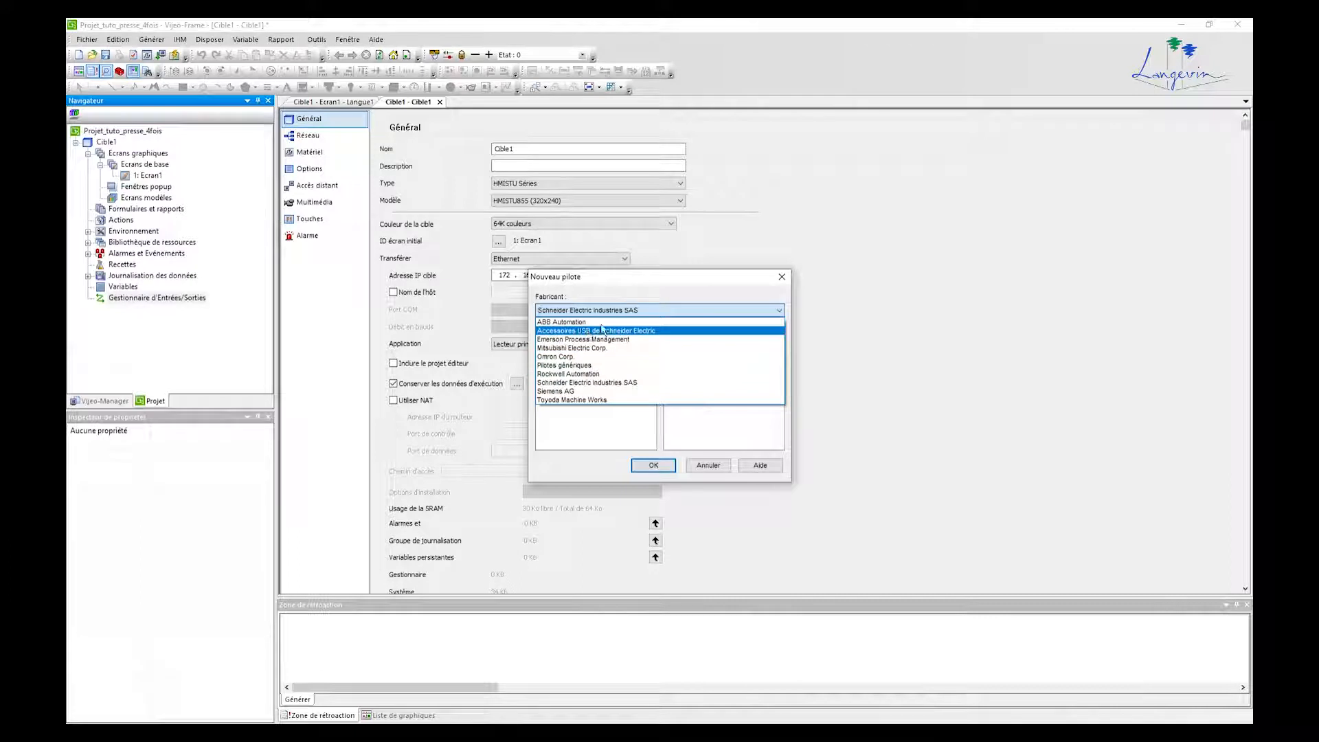
pyautogui.click(958, 335)
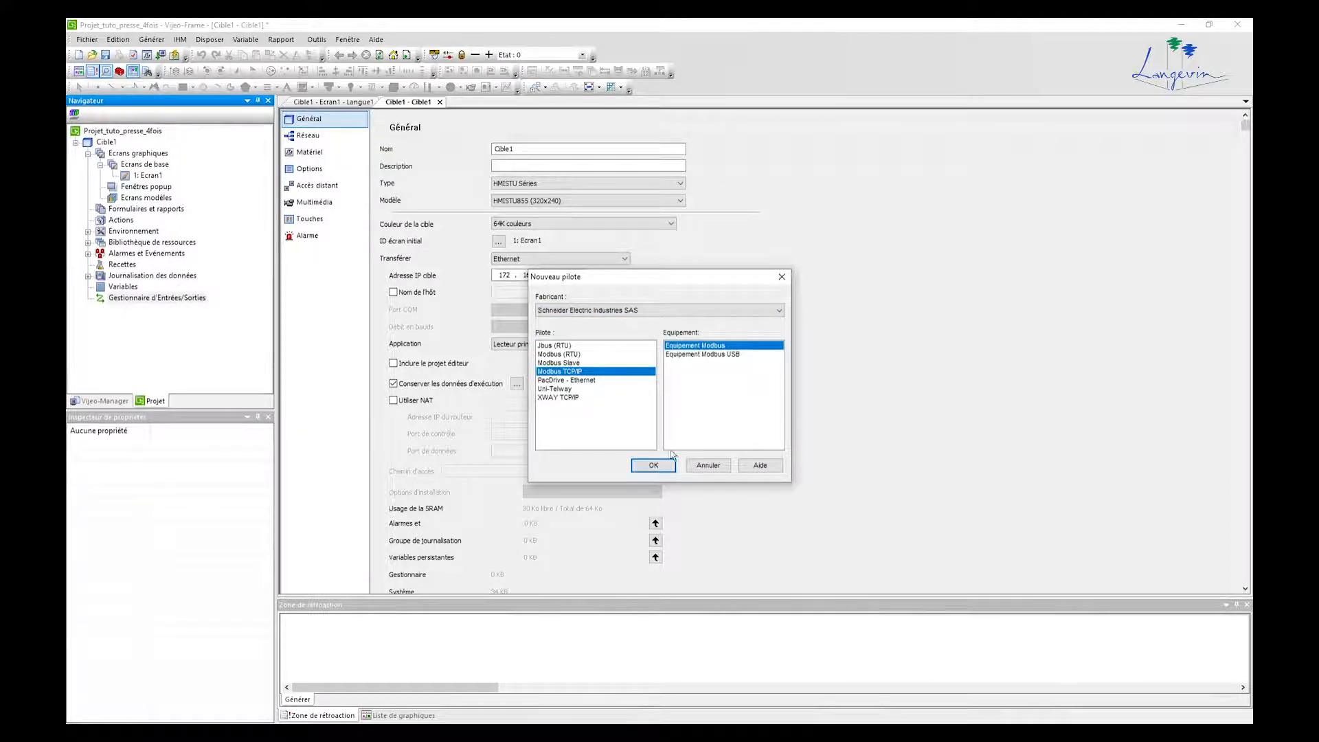
pyautogui.click(653, 465)
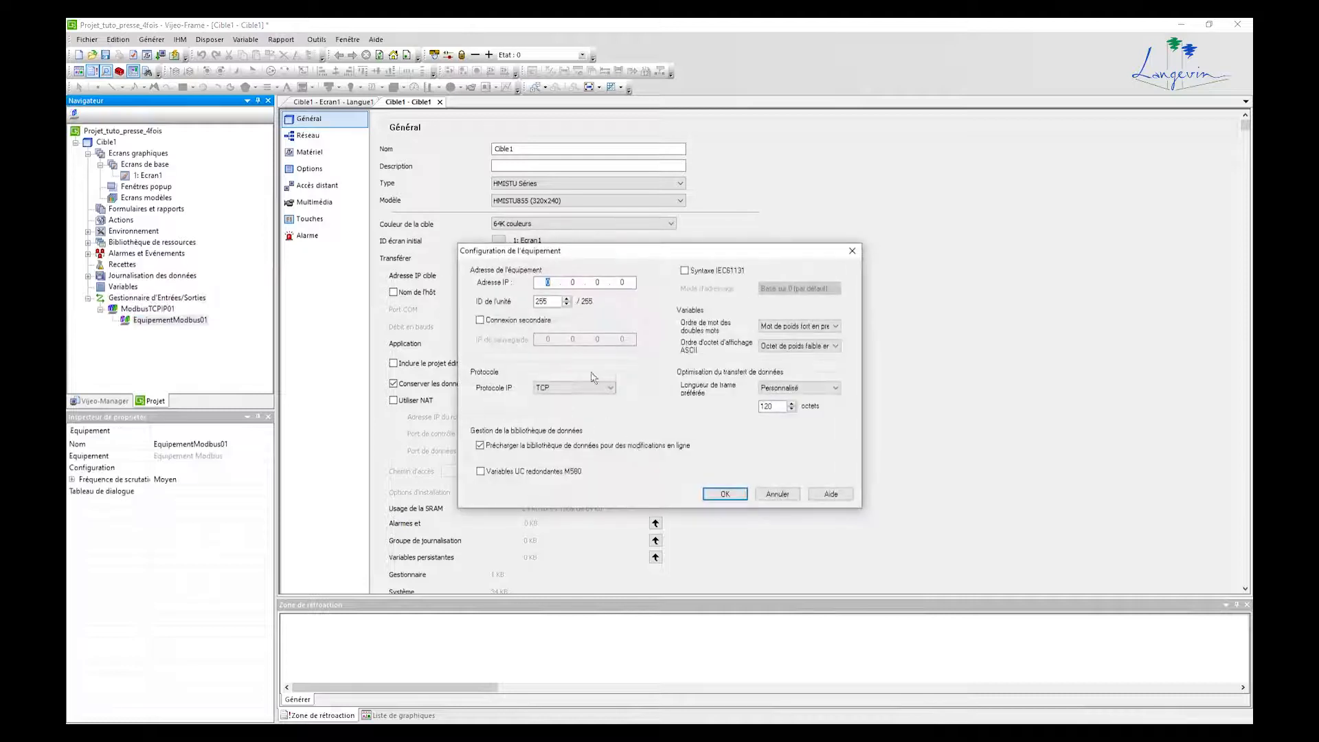
# Configure the Modbus equipment with IP address 172.16.8.100 and IEC61131 syntax enabled
pyautogui.click(549, 282)
pyautogui.write('172.16.8.1')
pyautogui.click(698, 276)
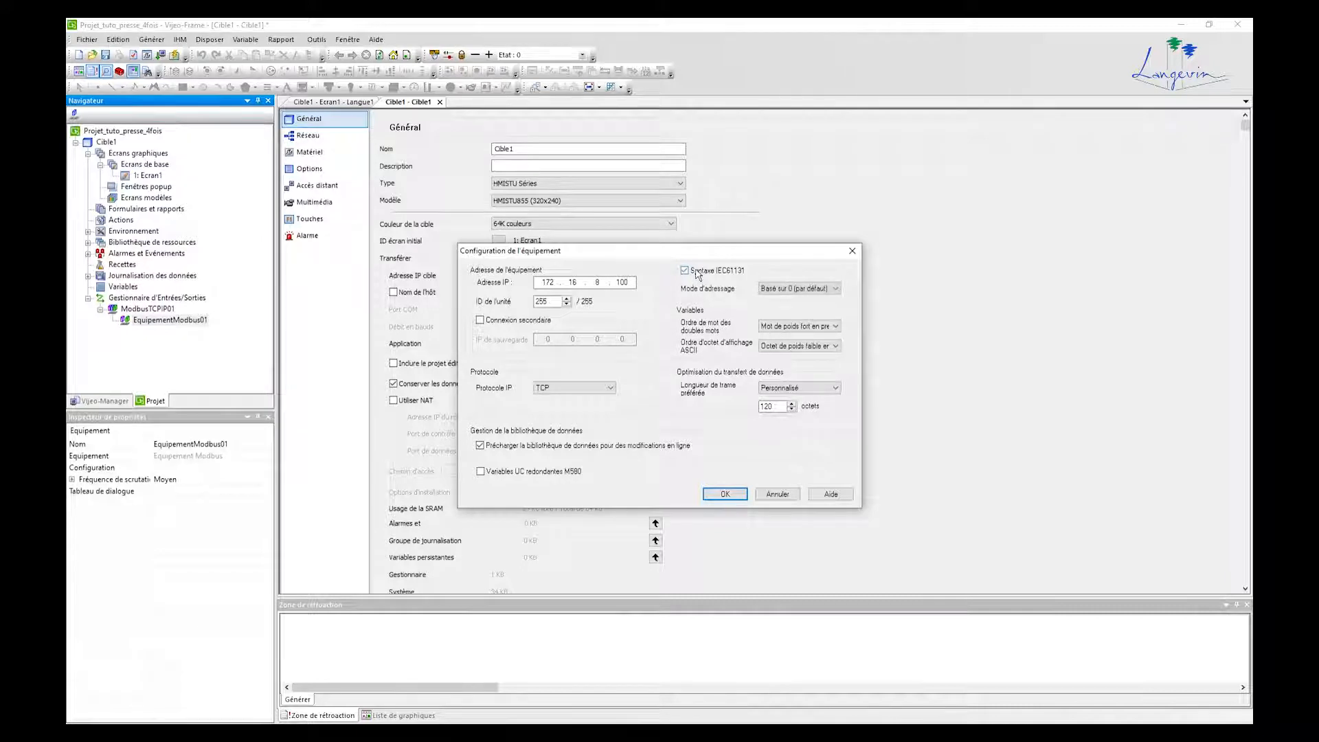
pyautogui.click(725, 494)
pyautogui.click(689, 430)
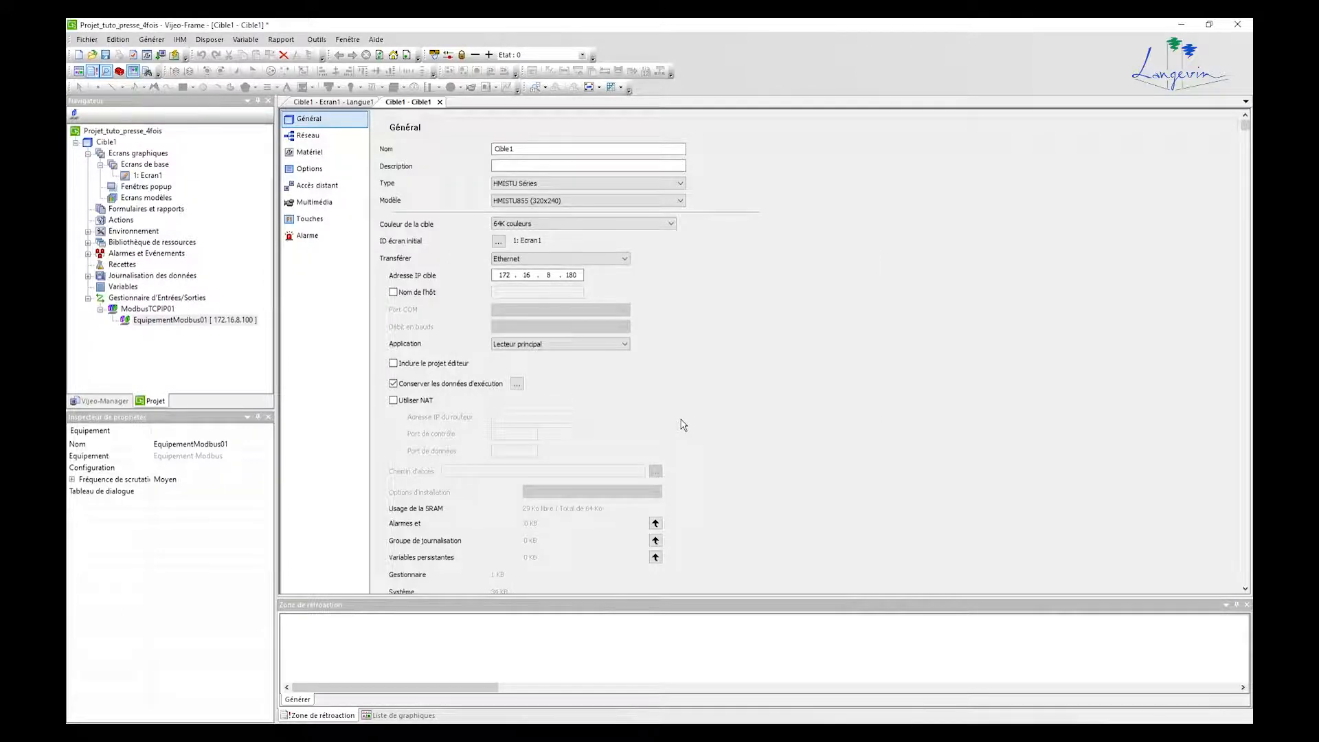
# Examine the Ecran1 screen and the overview of the base screens
pyautogui.doubleClick(150, 177)
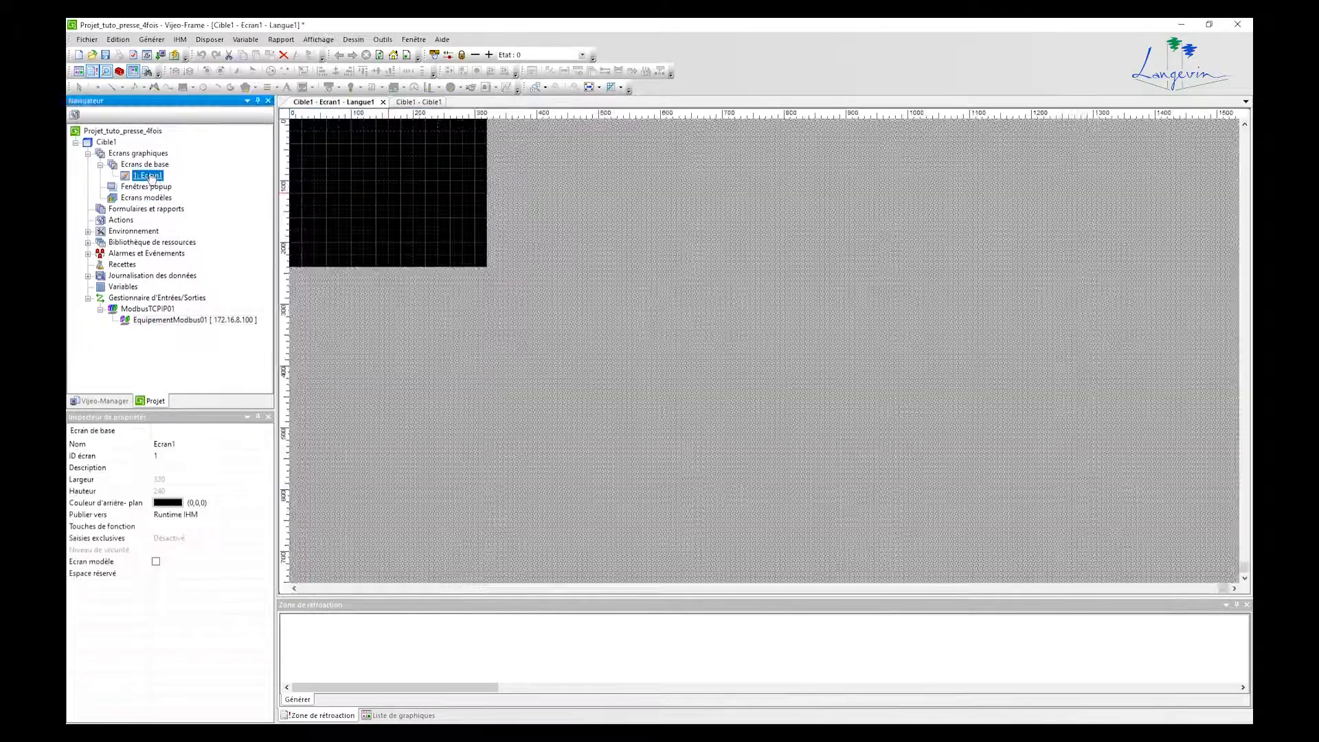
pyautogui.doubleClick(144, 165)
pyautogui.doubleClick(151, 176)
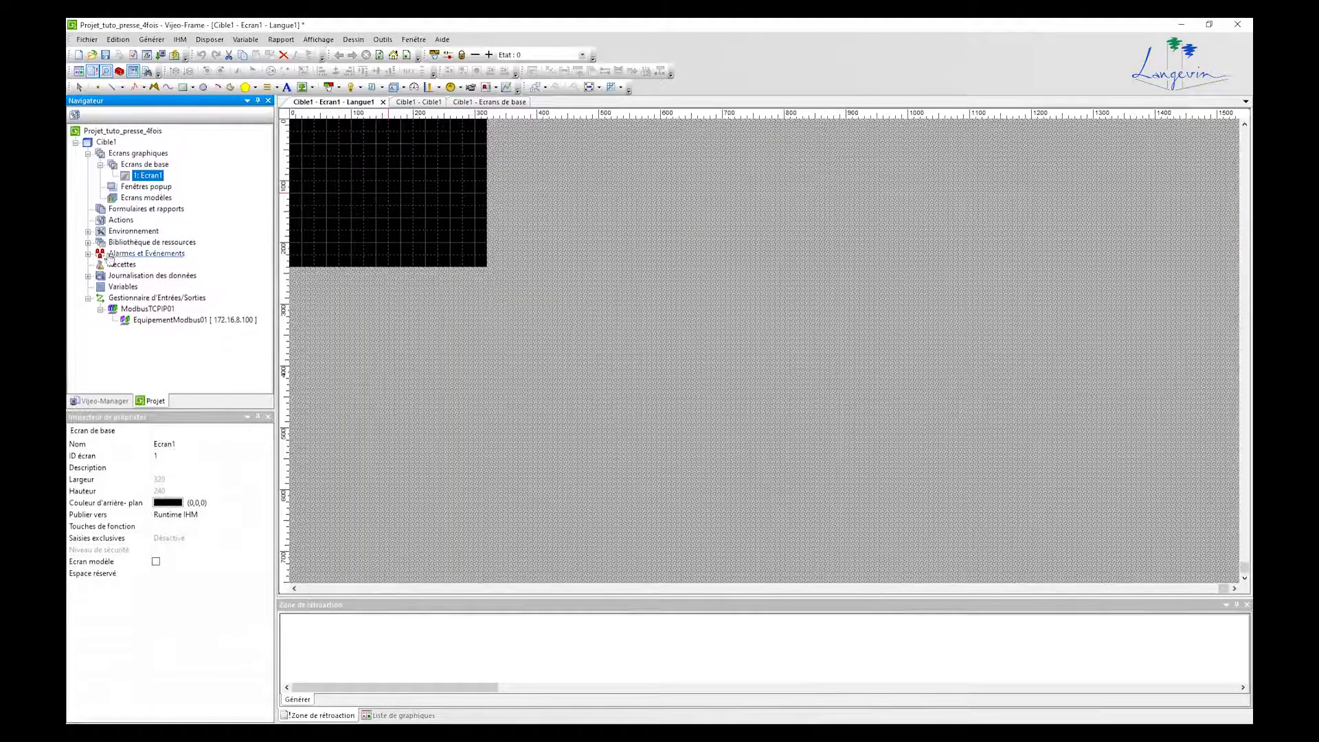
pyautogui.doubleClick(144, 164)
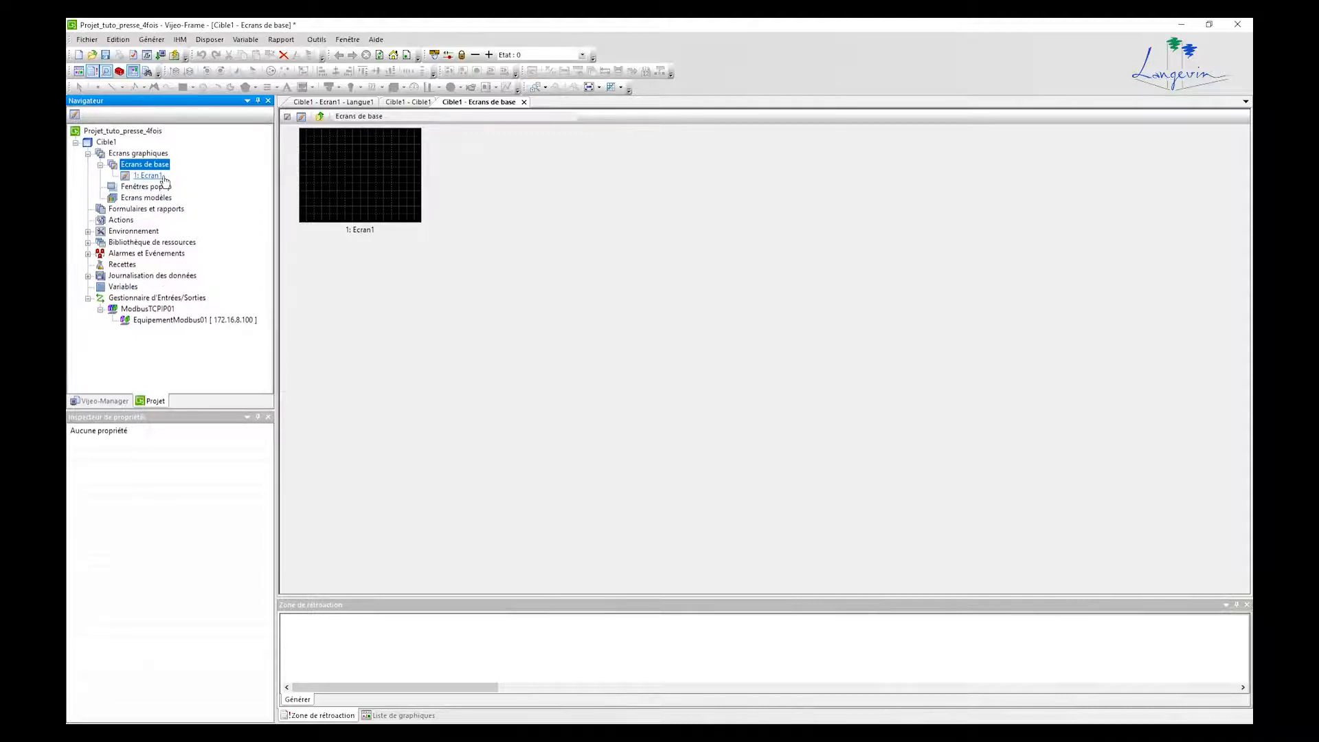
# Link the project's variables for EquipementModbus01 to the SoMachine Basic project file Tuto you tube.smbp in the Tuto Machine expert + vijeo folder
pyautogui.doubleClick(122, 286)
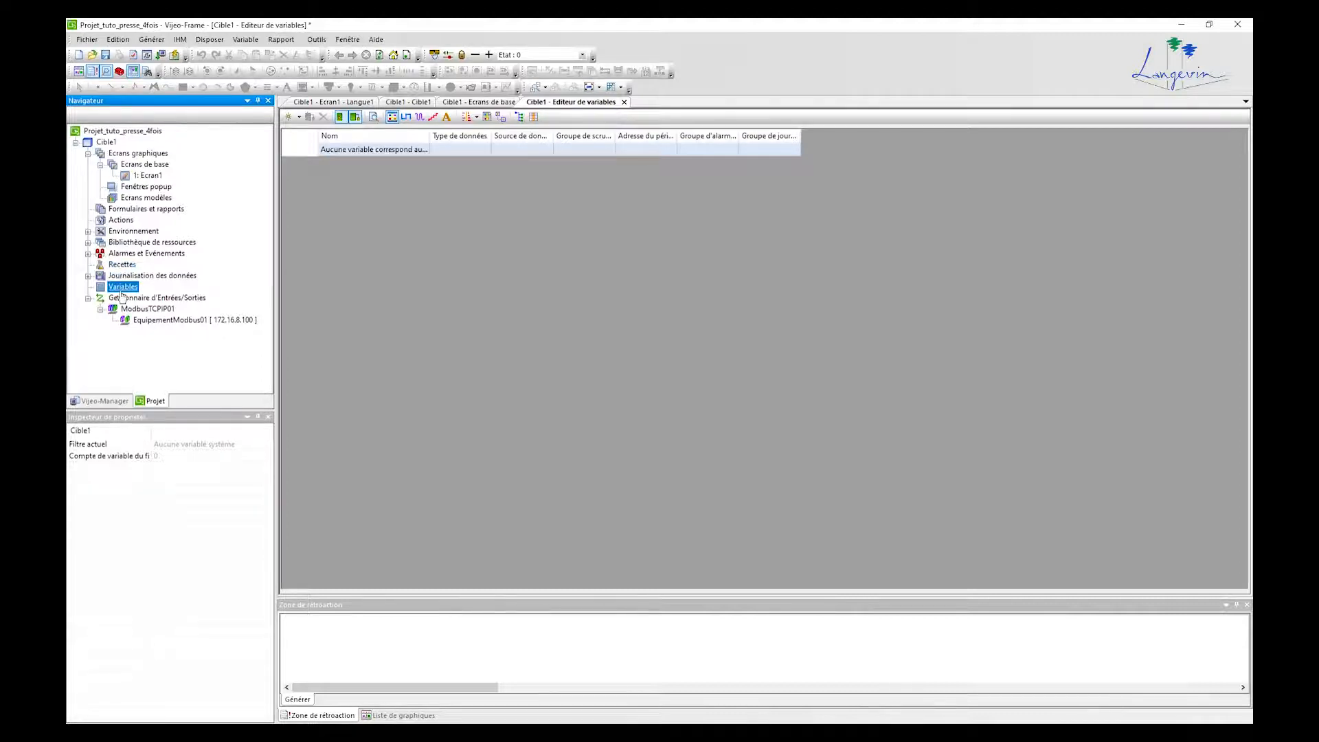
pyautogui.rightClick(124, 291)
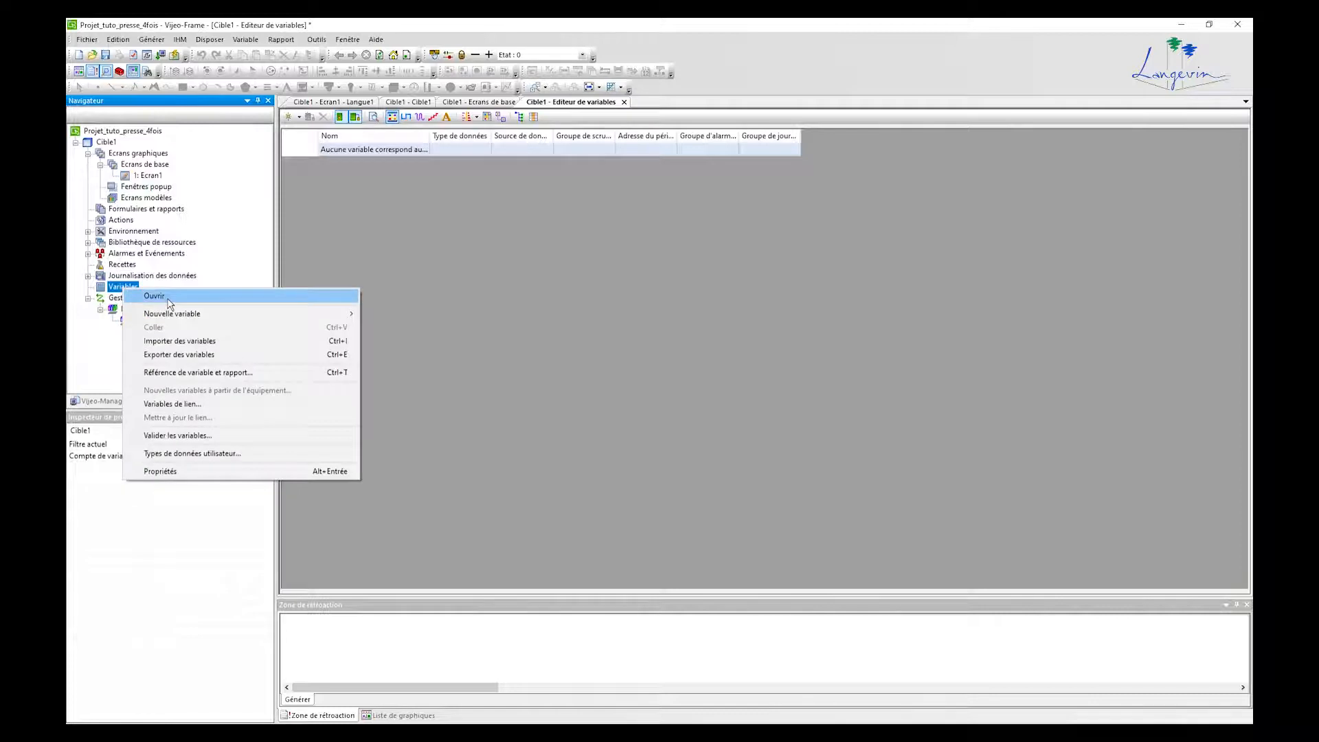
pyautogui.click(210, 408)
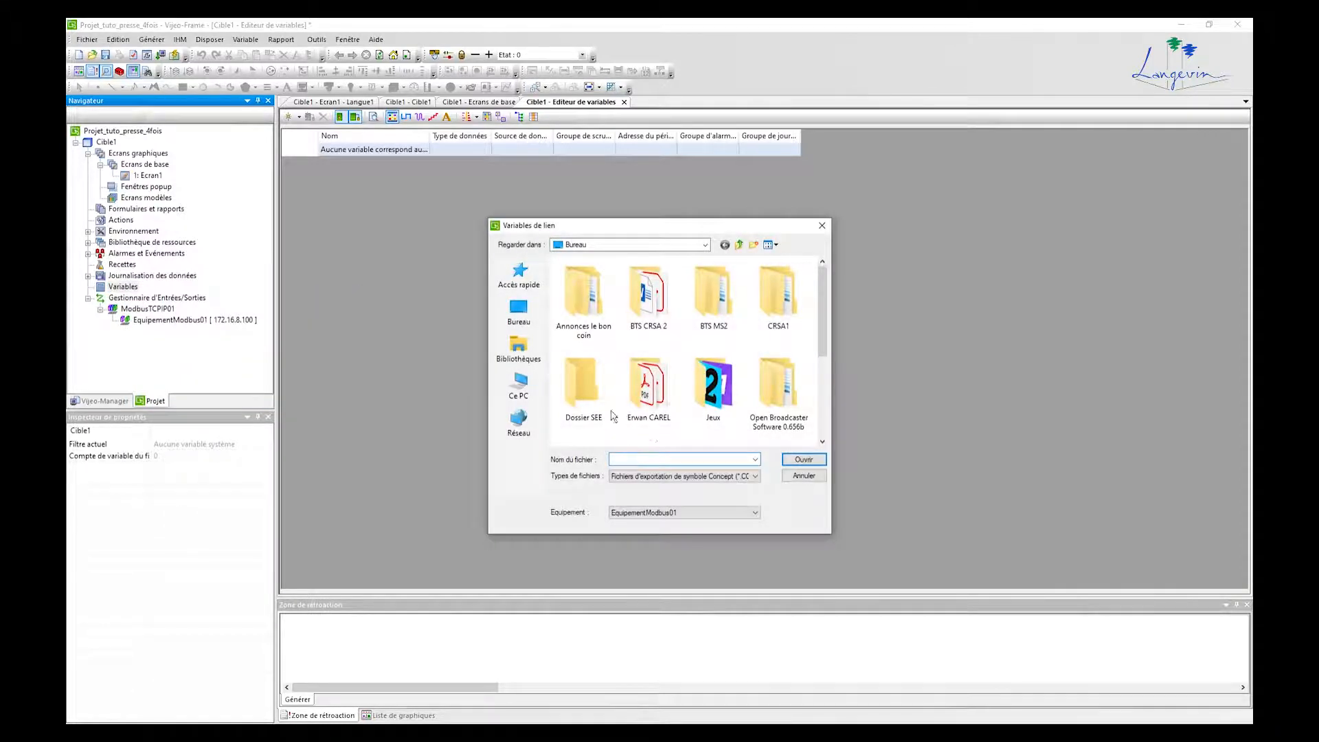
pyautogui.hotkey('ctrl', 'v')
pyautogui.press('Return')
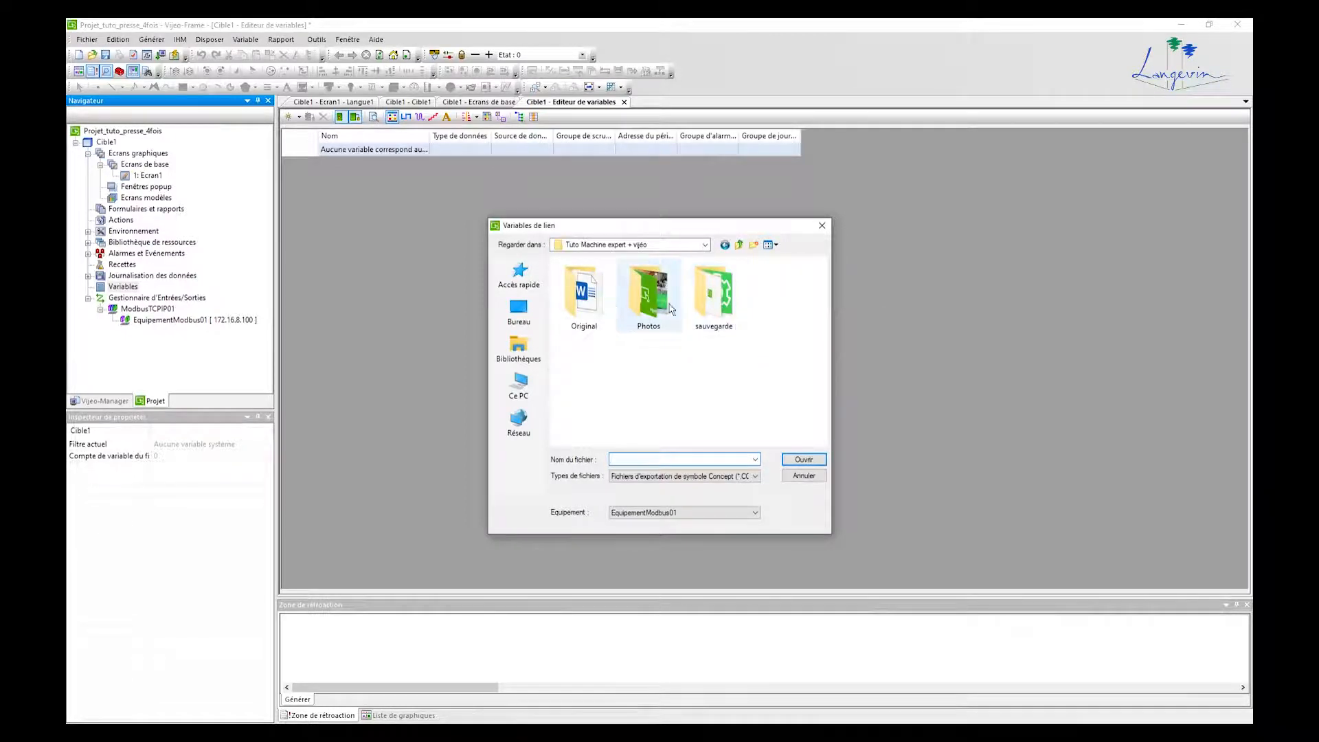
pyautogui.click(743, 476)
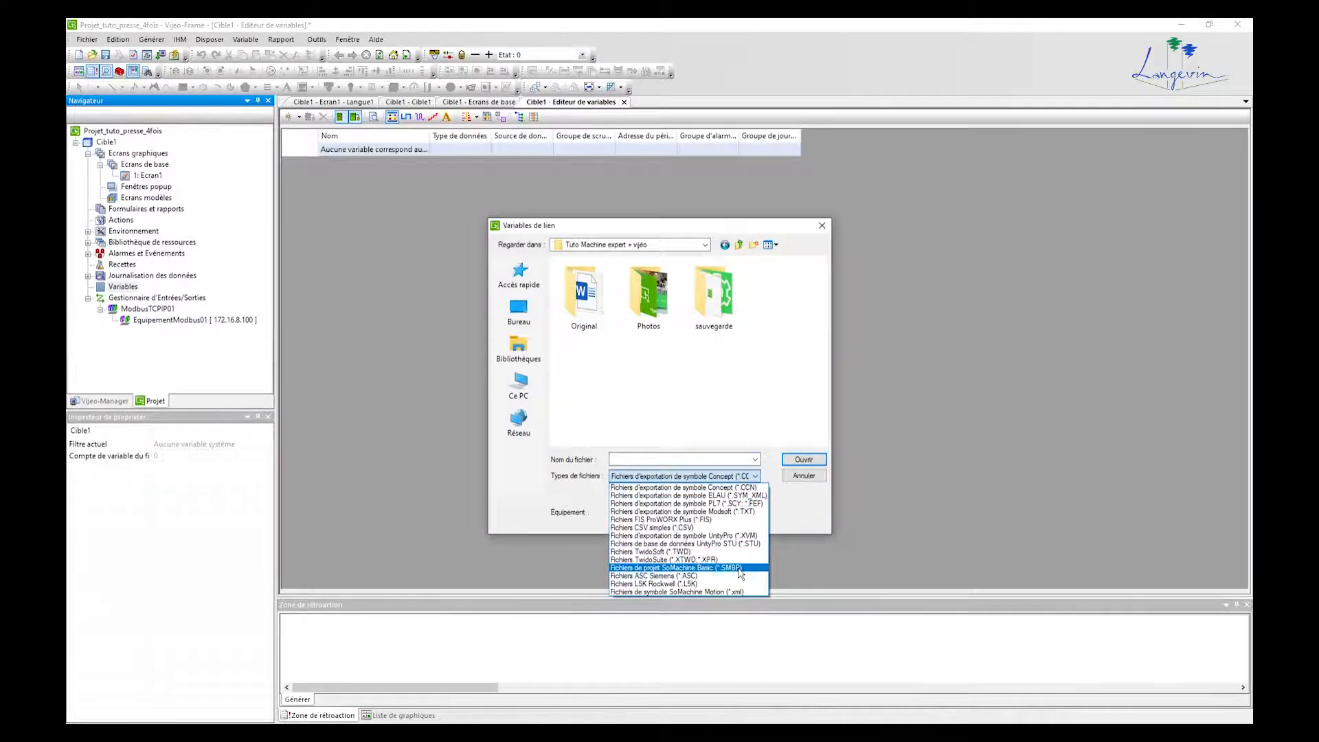
pyautogui.click(712, 570)
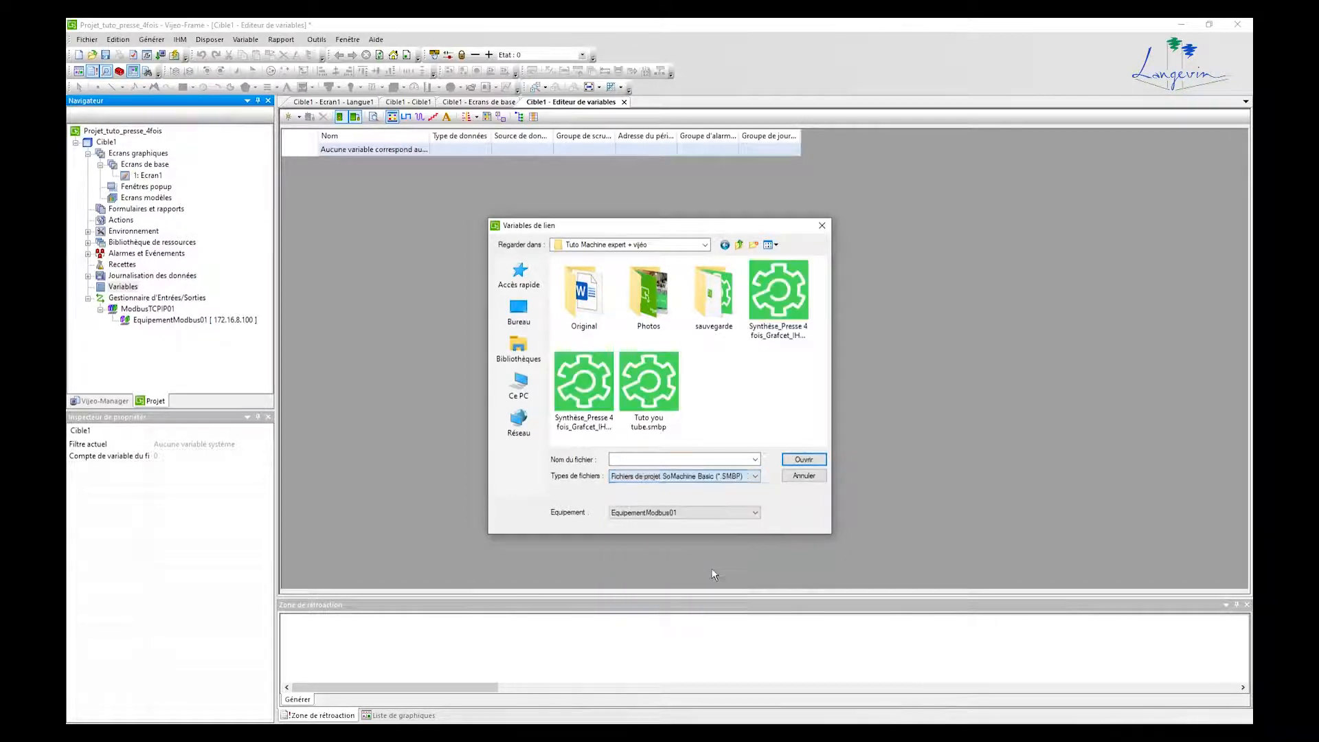
pyautogui.click(652, 377)
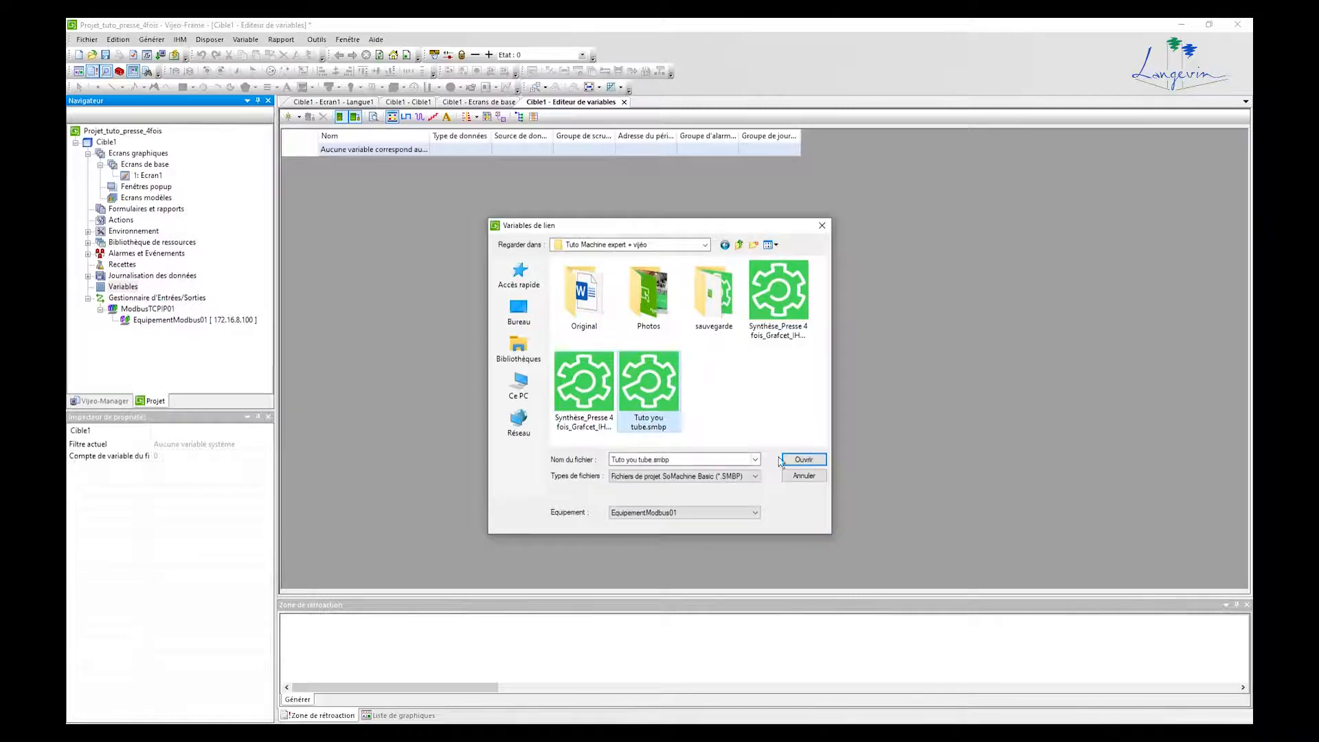
pyautogui.click(802, 458)
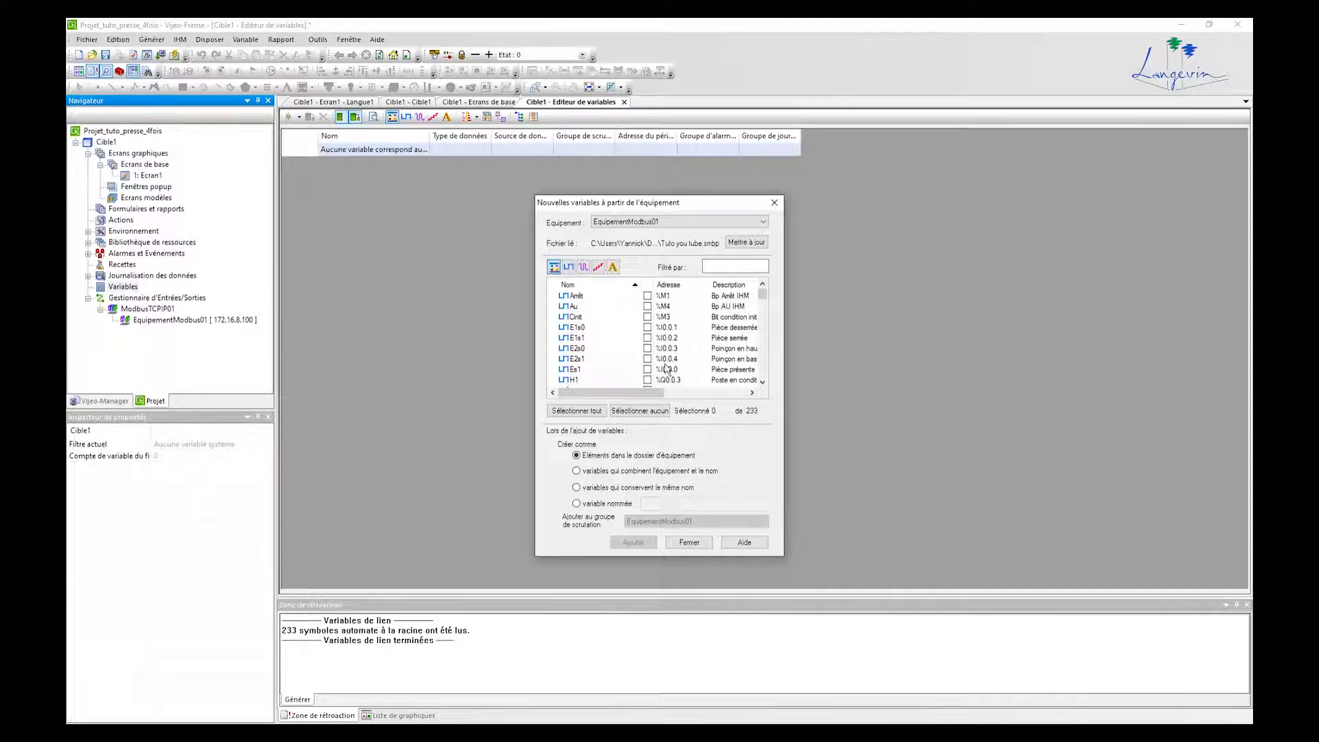
# Select the equipment variables Arrêt, Au, Cinit, E1s0, E1s1, E2s0, E2s1, Es1, H1, Infos, Init, Ks and Marche for import
pyautogui.scroll(-2, 665, 369)
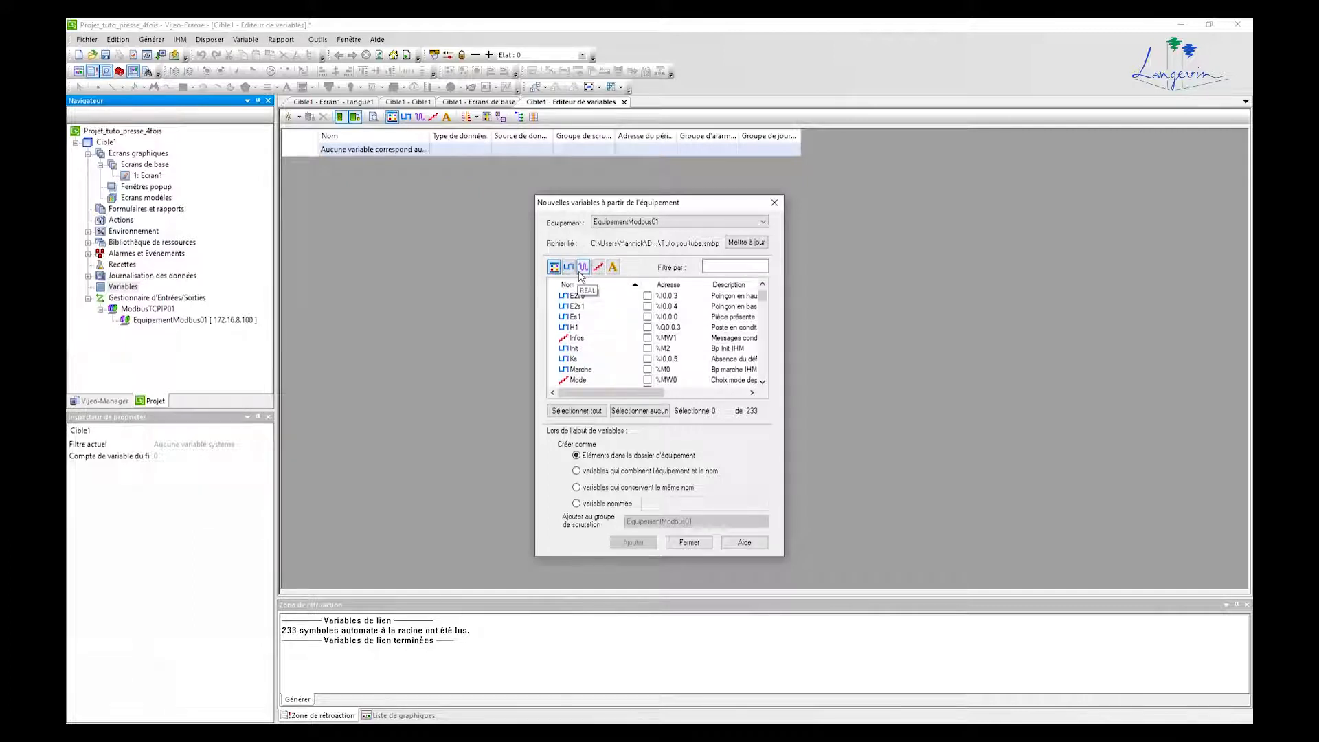
pyautogui.moveTo(763, 300)
pyautogui.mouseDown()
pyautogui.moveTo(772, 355)
pyautogui.moveTo(770, 317)
pyautogui.mouseUp()
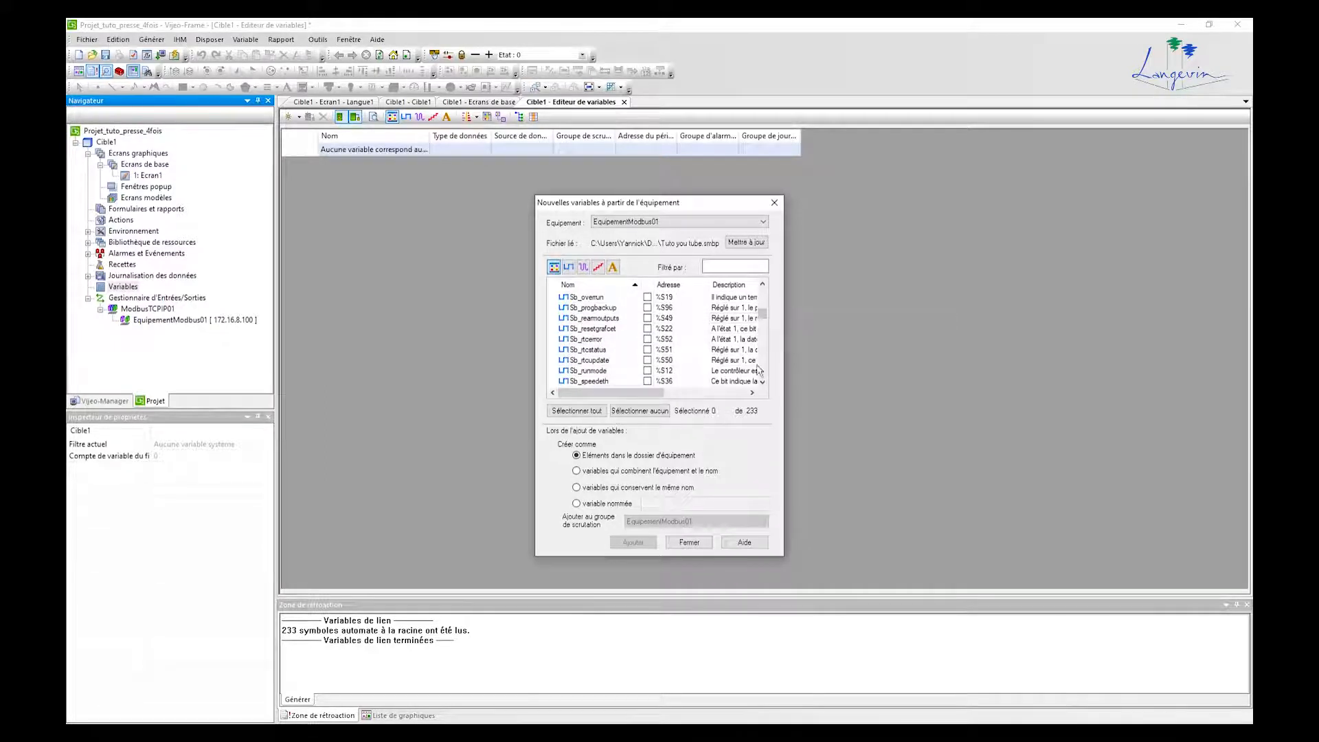
pyautogui.scroll(3, 654, 317)
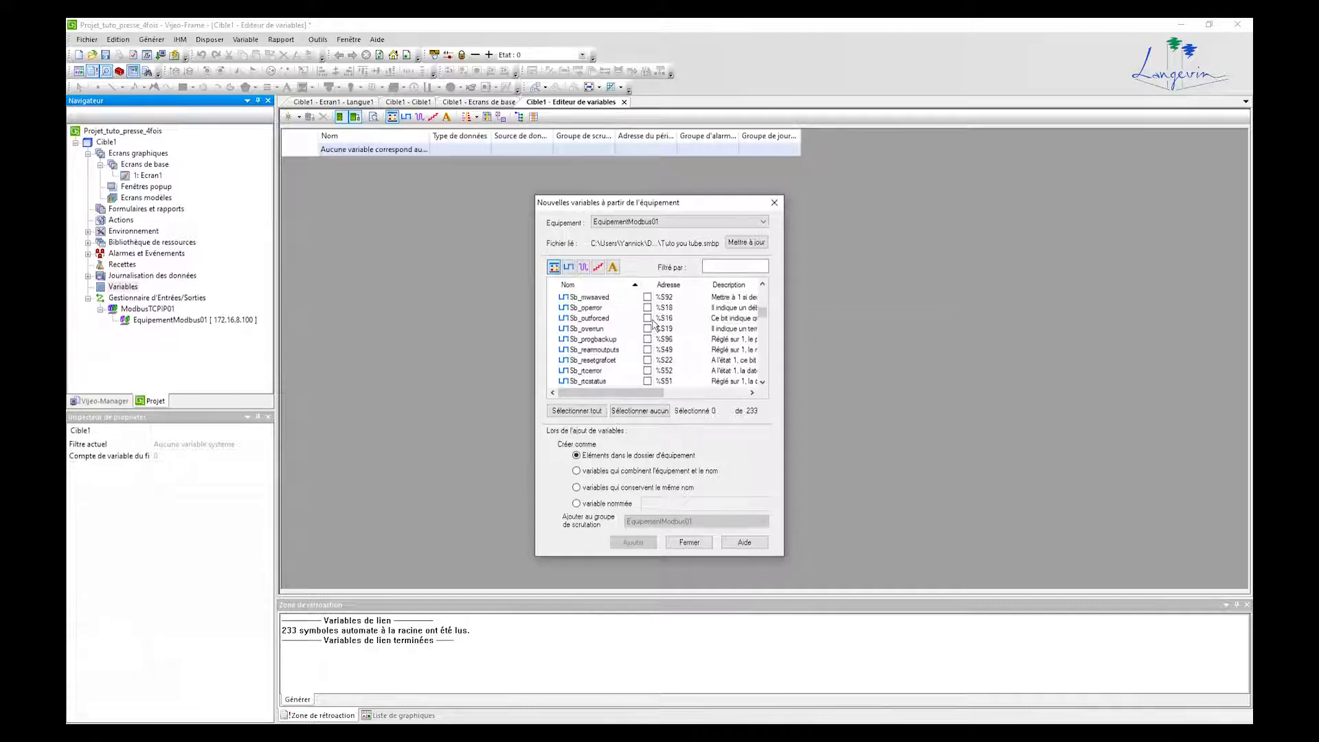
pyautogui.scroll(1, 654, 317)
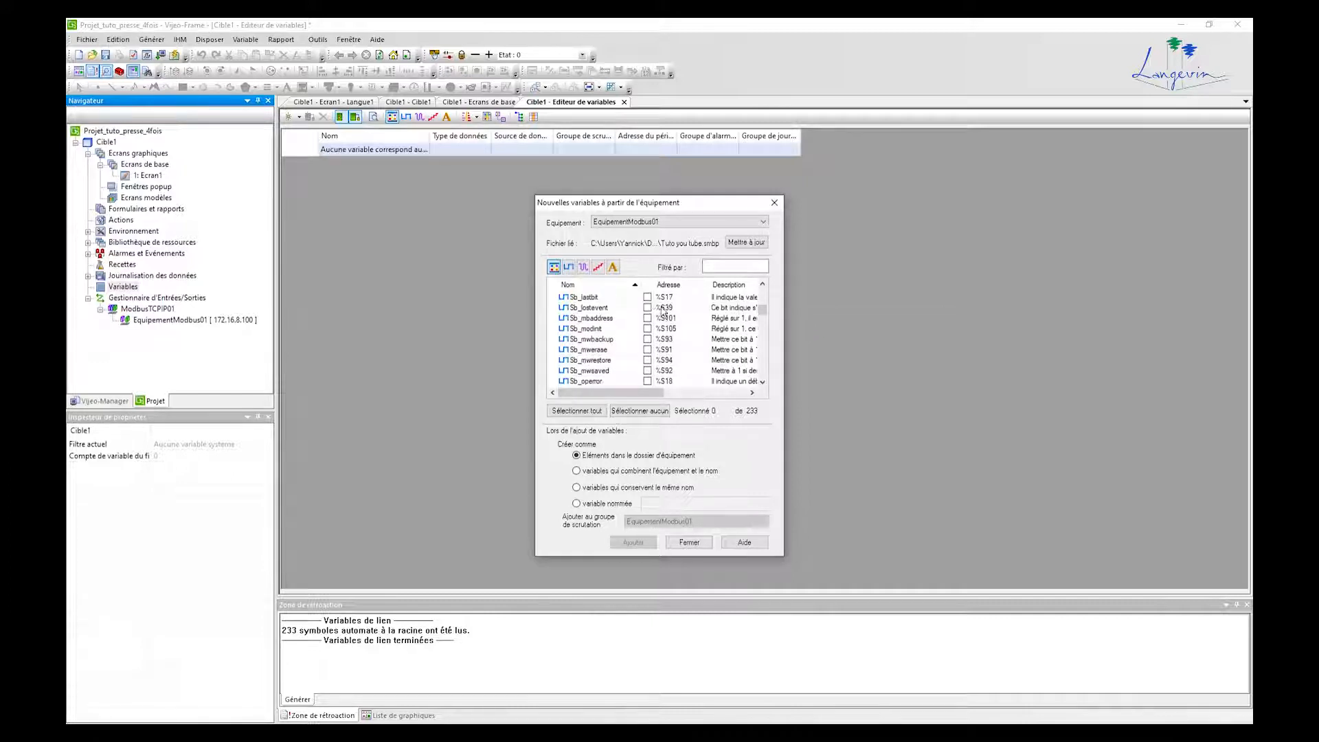
pyautogui.moveTo(762, 309); pyautogui.dragTo(761, 296)
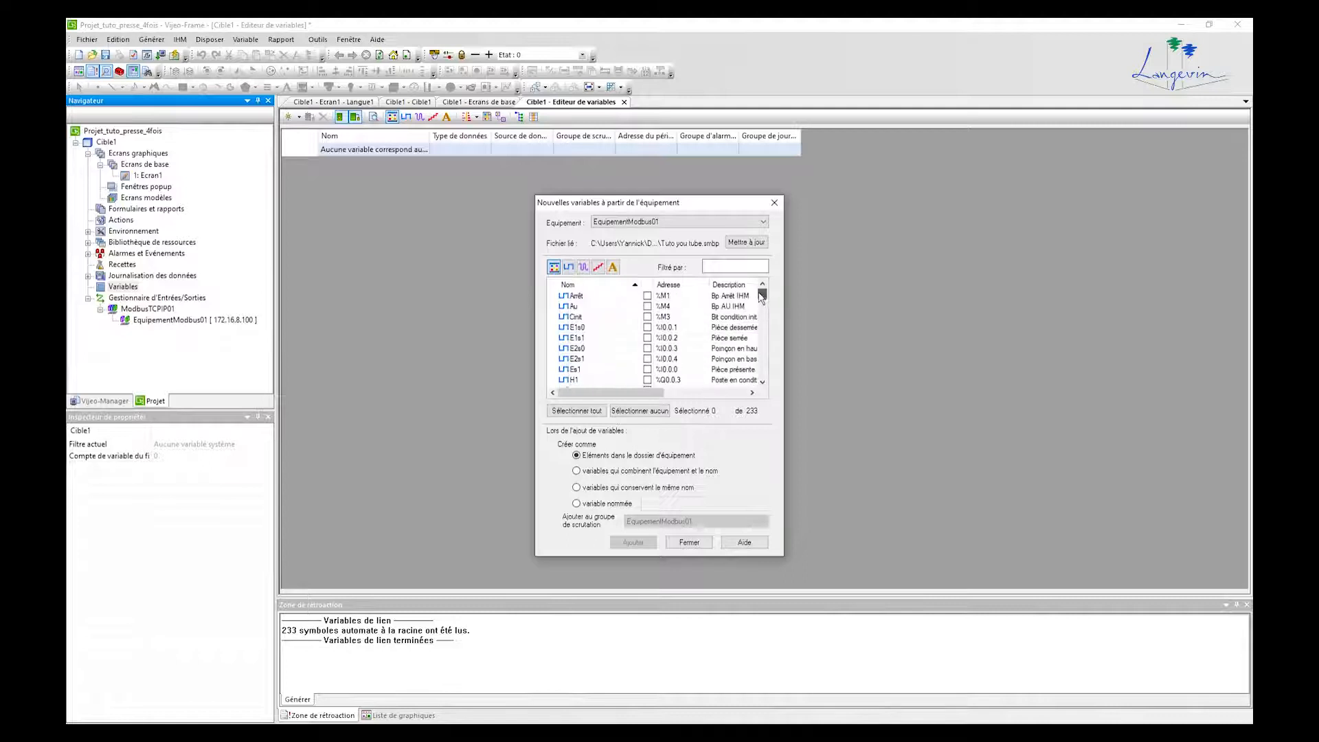
pyautogui.click(647, 296)
pyautogui.click(647, 306)
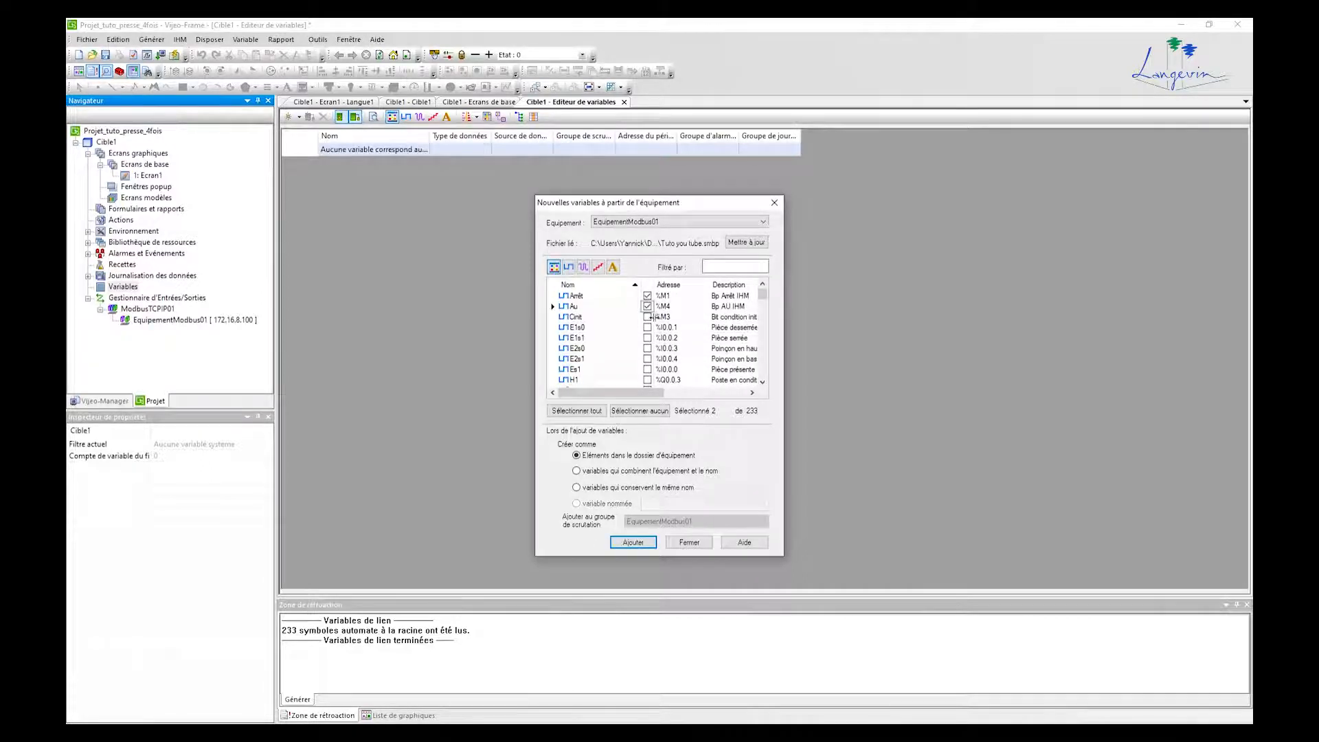
pyautogui.click(647, 317)
pyautogui.click(647, 327)
pyautogui.click(647, 337)
pyautogui.click(647, 359)
pyautogui.click(647, 369)
pyautogui.scroll(-1, 647, 377)
pyautogui.click(647, 370)
pyautogui.scroll(-3, 644, 364)
pyautogui.click(647, 358)
pyautogui.click(647, 369)
pyautogui.scroll(-3, 647, 350)
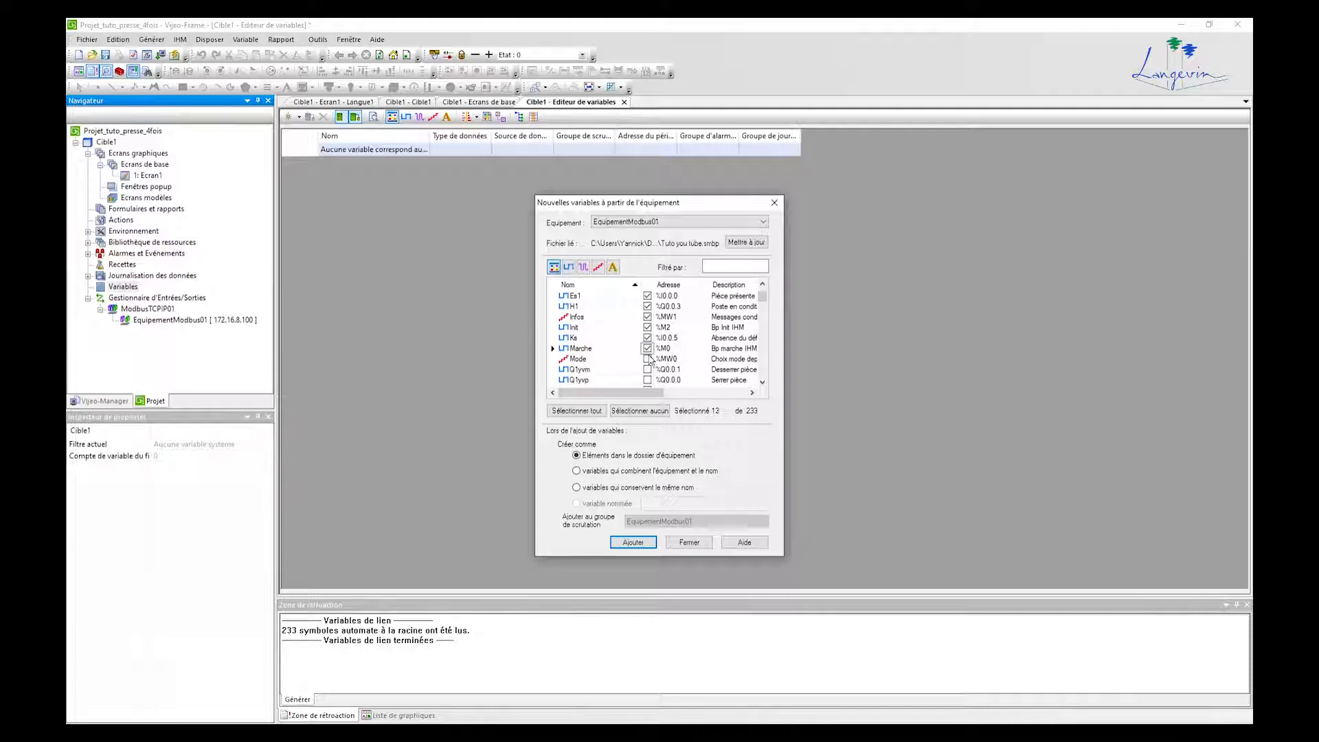
# Add Mode, Q1yvm, Q1yvp and Q2yv to the variable selection, leaving the system bit Sb_allowevent unselected
pyautogui.scroll(-2, 647, 374)
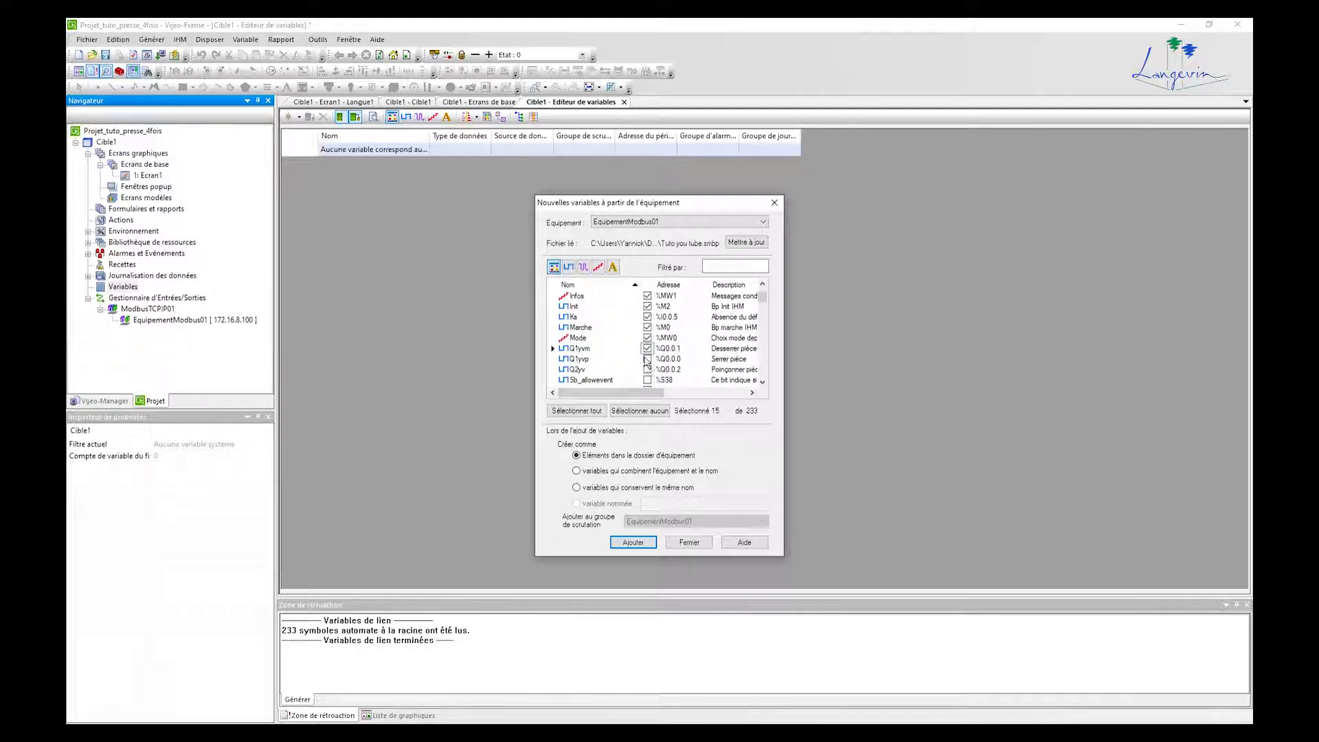
pyautogui.click(647, 369)
pyautogui.scroll(-2, 649, 371)
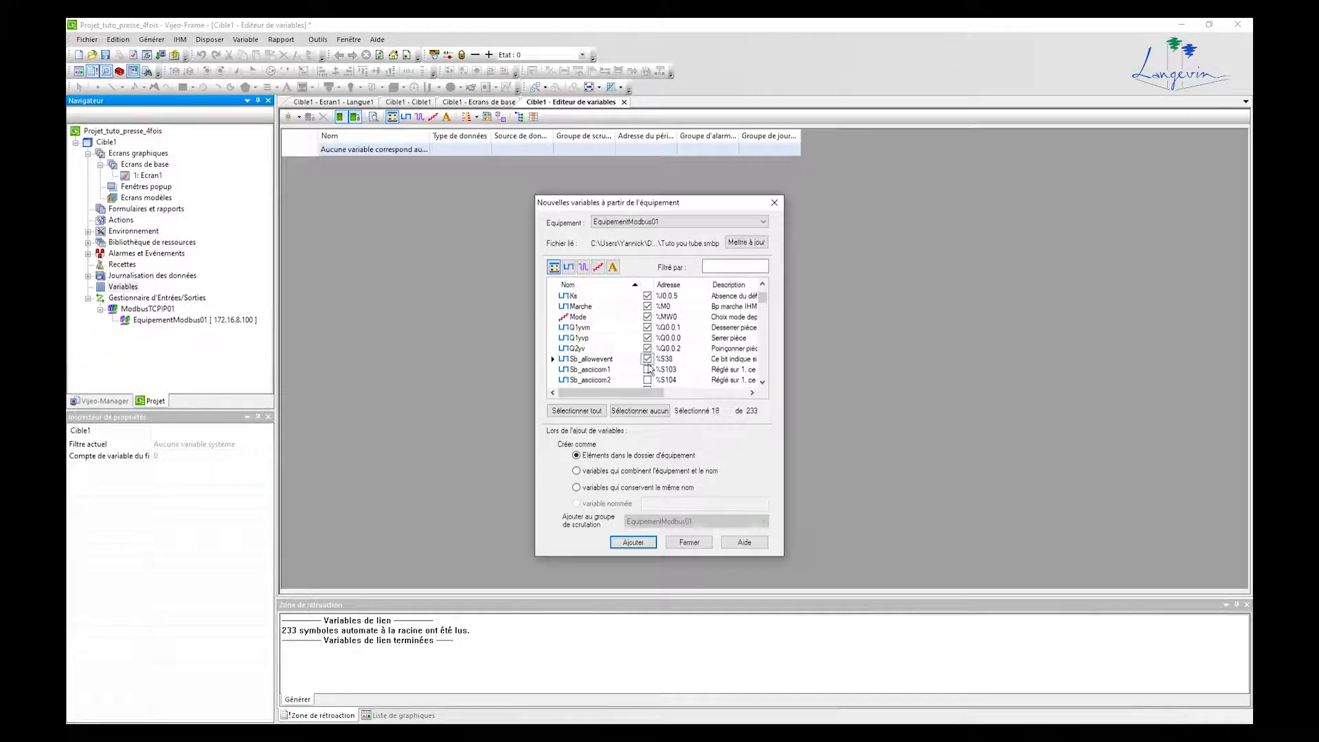
pyautogui.click(647, 359)
pyautogui.scroll(-8, 764, 305)
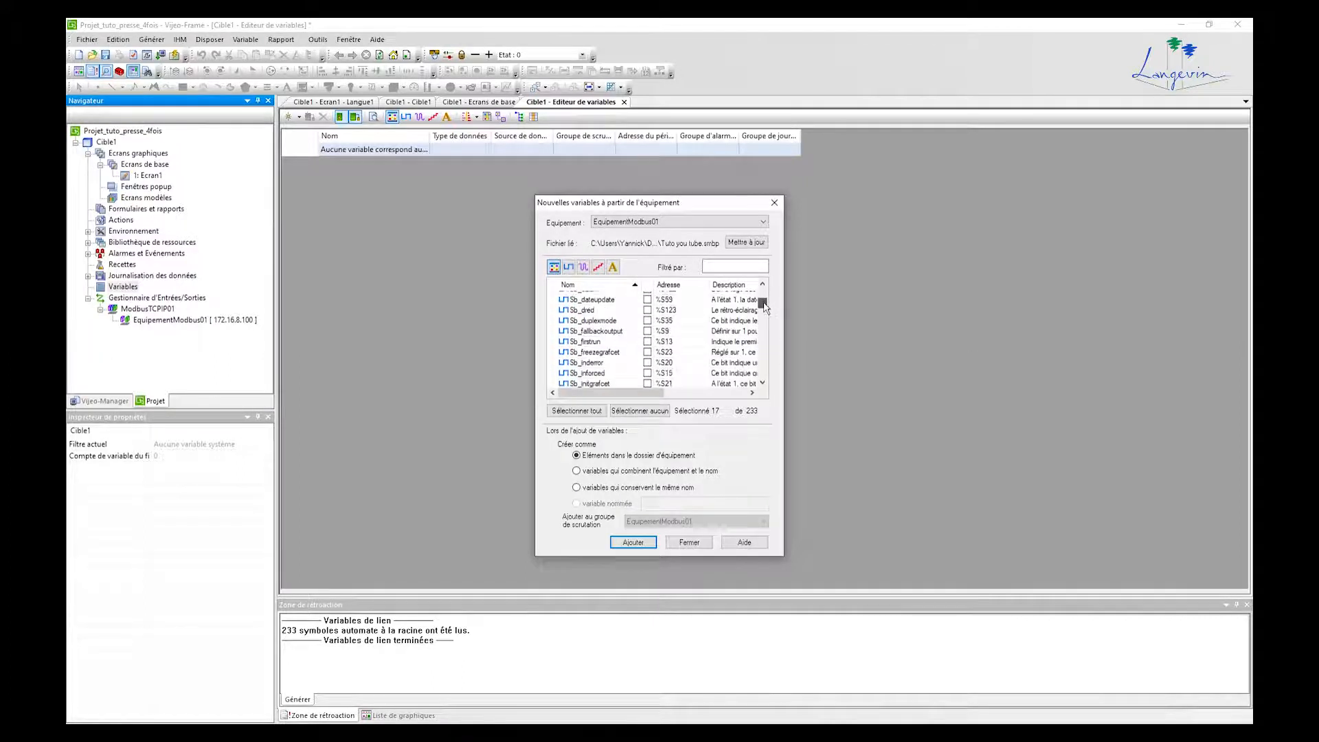
# Select T_1yvm, T_1yvp and T_2yv as well, and create all selected variables as elements in the equipment folder
pyautogui.moveTo(765, 305); pyautogui.dragTo(760, 387)
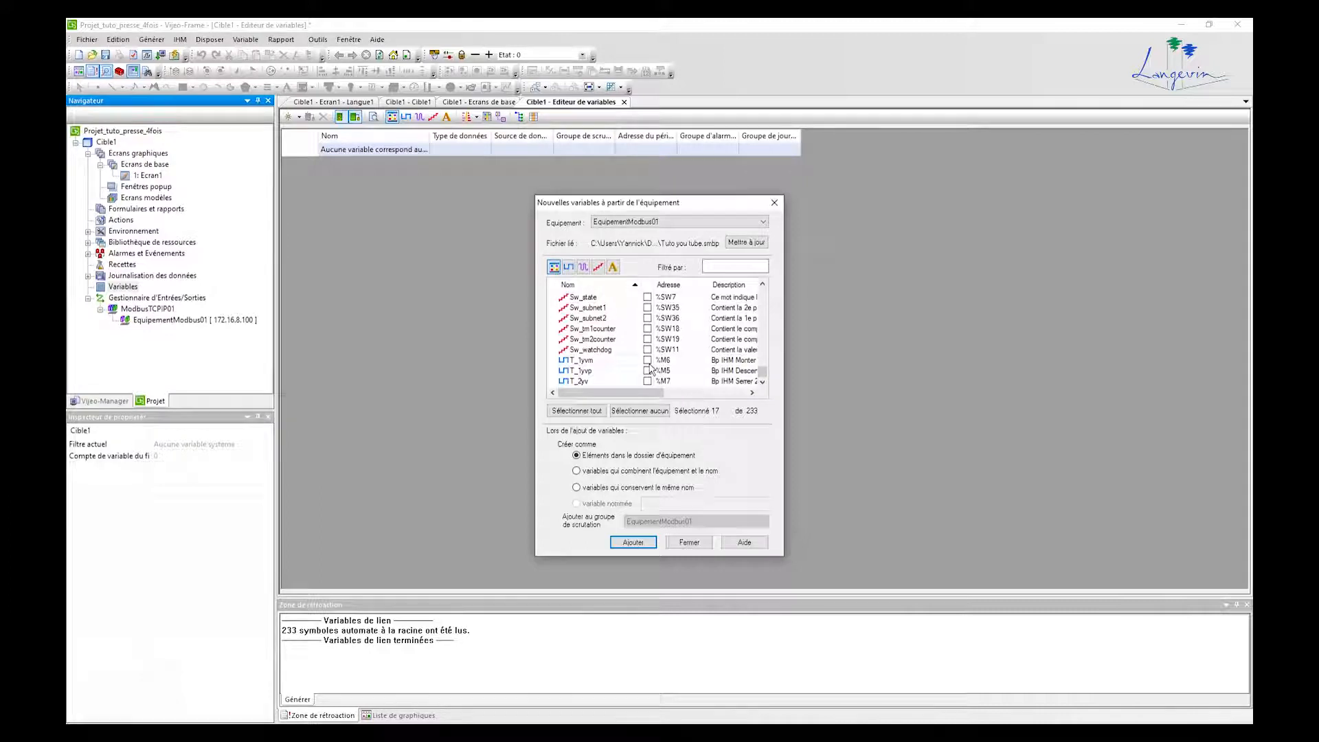
pyautogui.moveTo(761, 376); pyautogui.dragTo(756, 300)
pyautogui.scroll(-3, 707, 340)
pyautogui.scroll(-2, 708, 338)
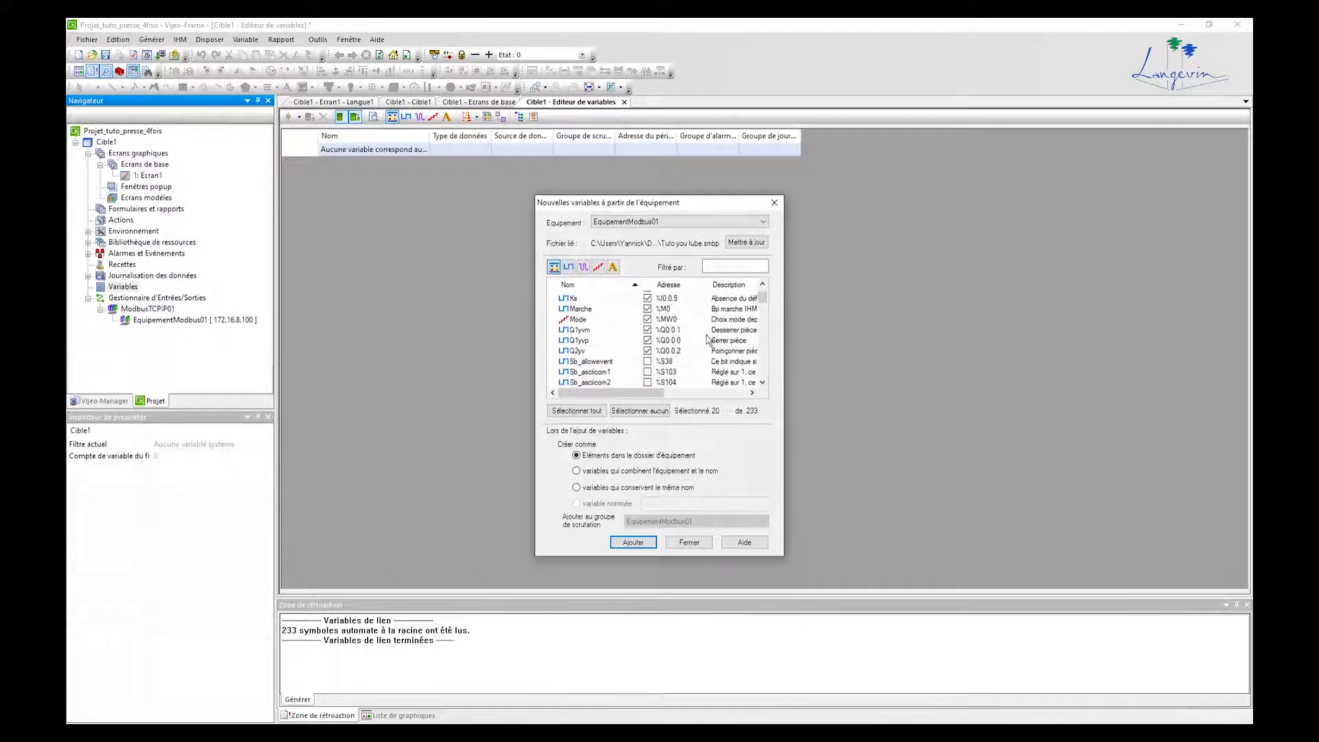
pyautogui.click(650, 541)
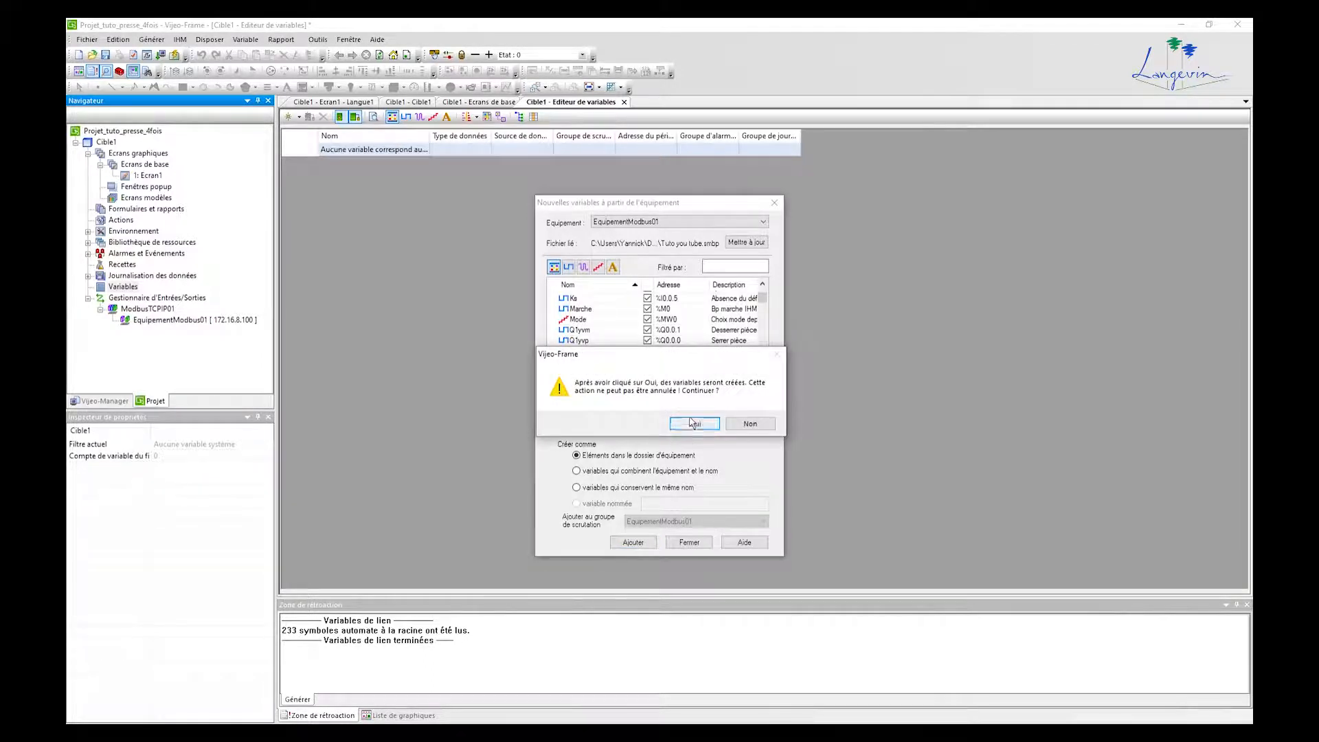
pyautogui.click(693, 423)
pyautogui.click(690, 542)
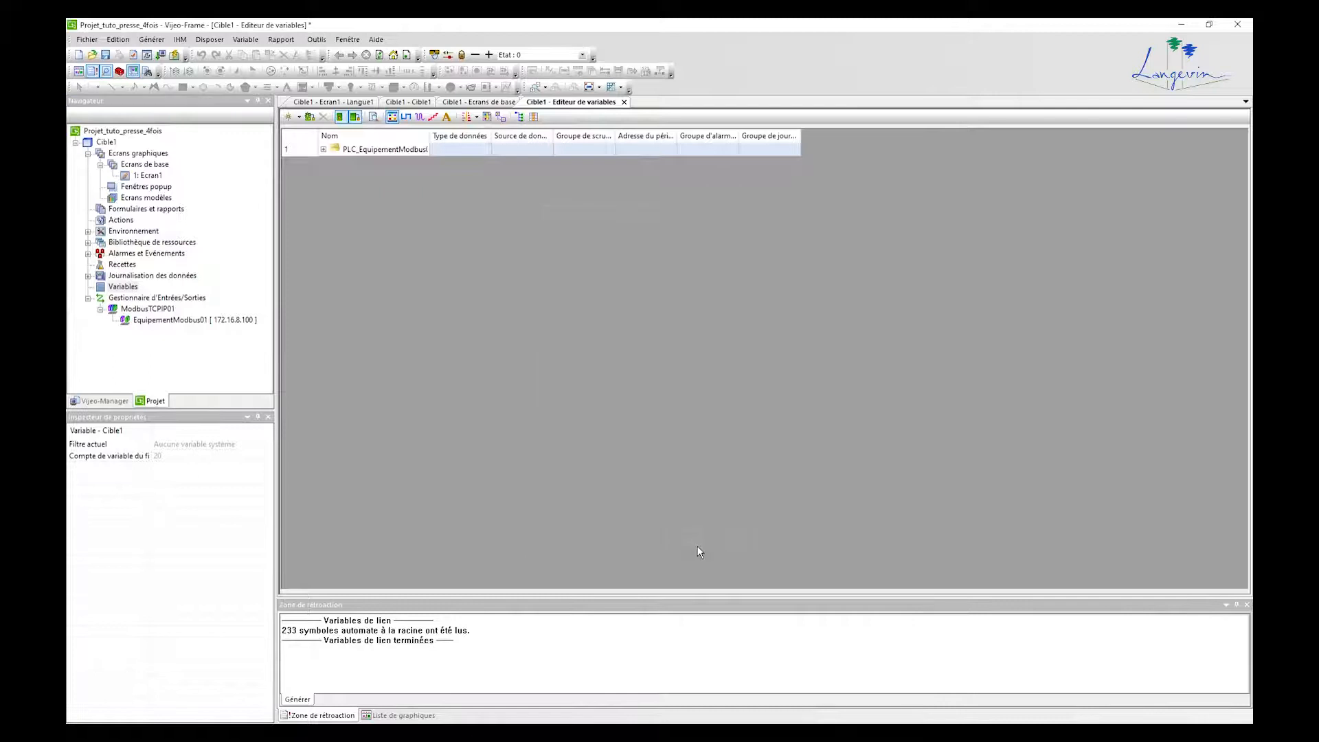
# Expand the PLC equipment folder to review the imported variables, and return to the base screens overview
pyautogui.click(323, 149)
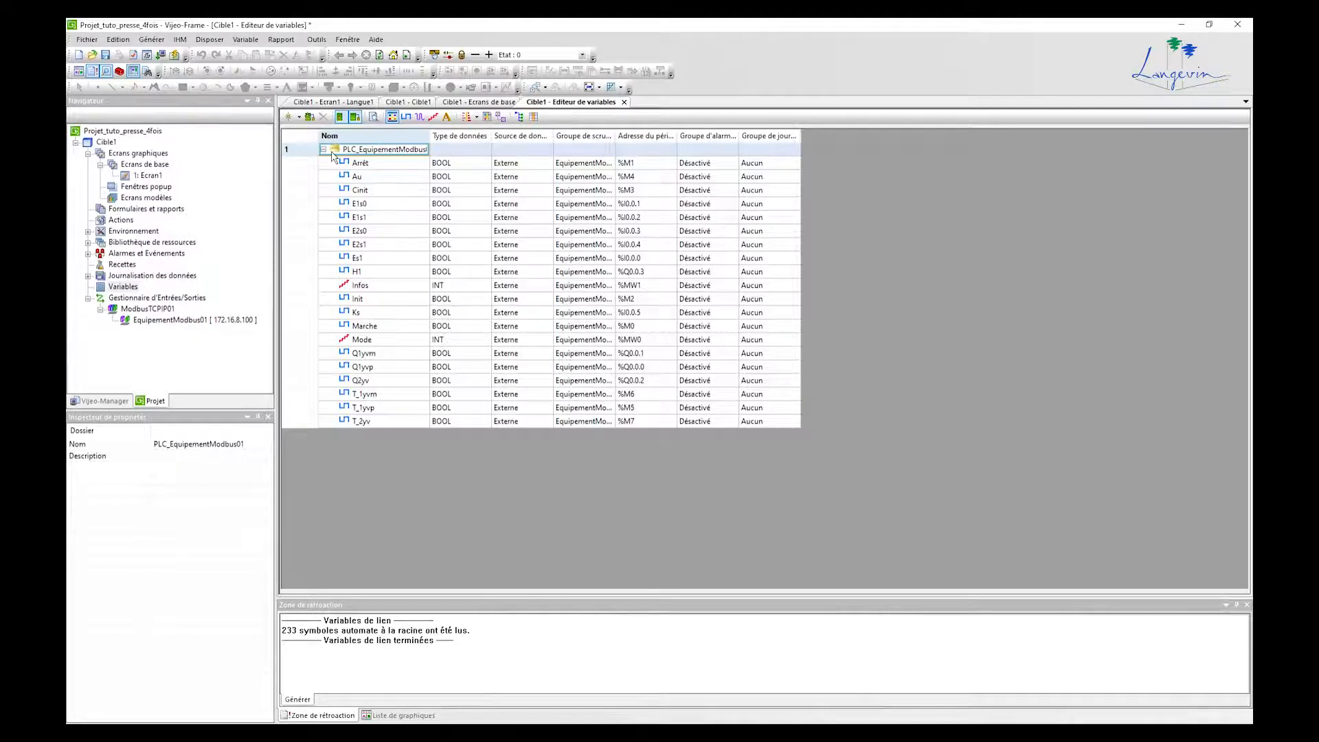
pyautogui.click(466, 177)
pyautogui.doubleClick(145, 166)
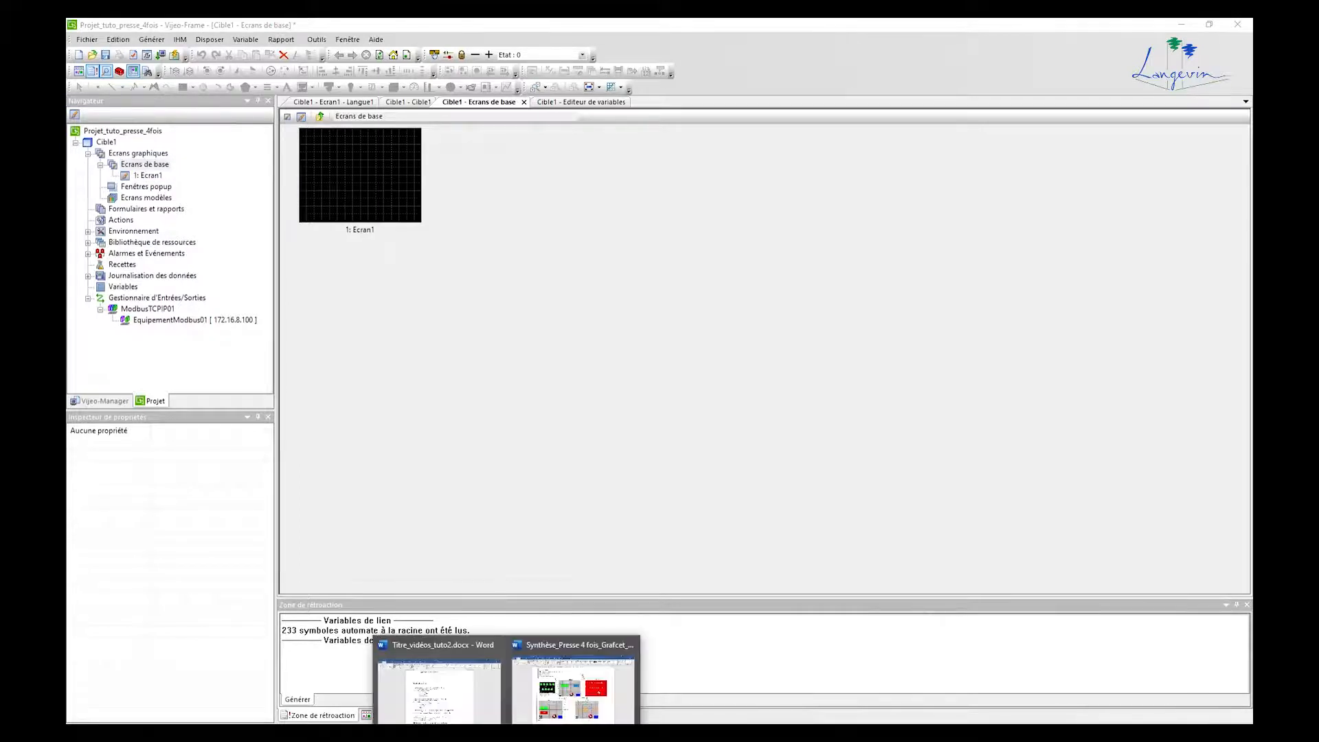
# Switch to the Word document Synthèse_Presse 4 fois_Grafcet_IHM, enlarge its window beside the project and examine the HMI screen structure
pyautogui.click(557, 707)
pyautogui.click(1211, 28)
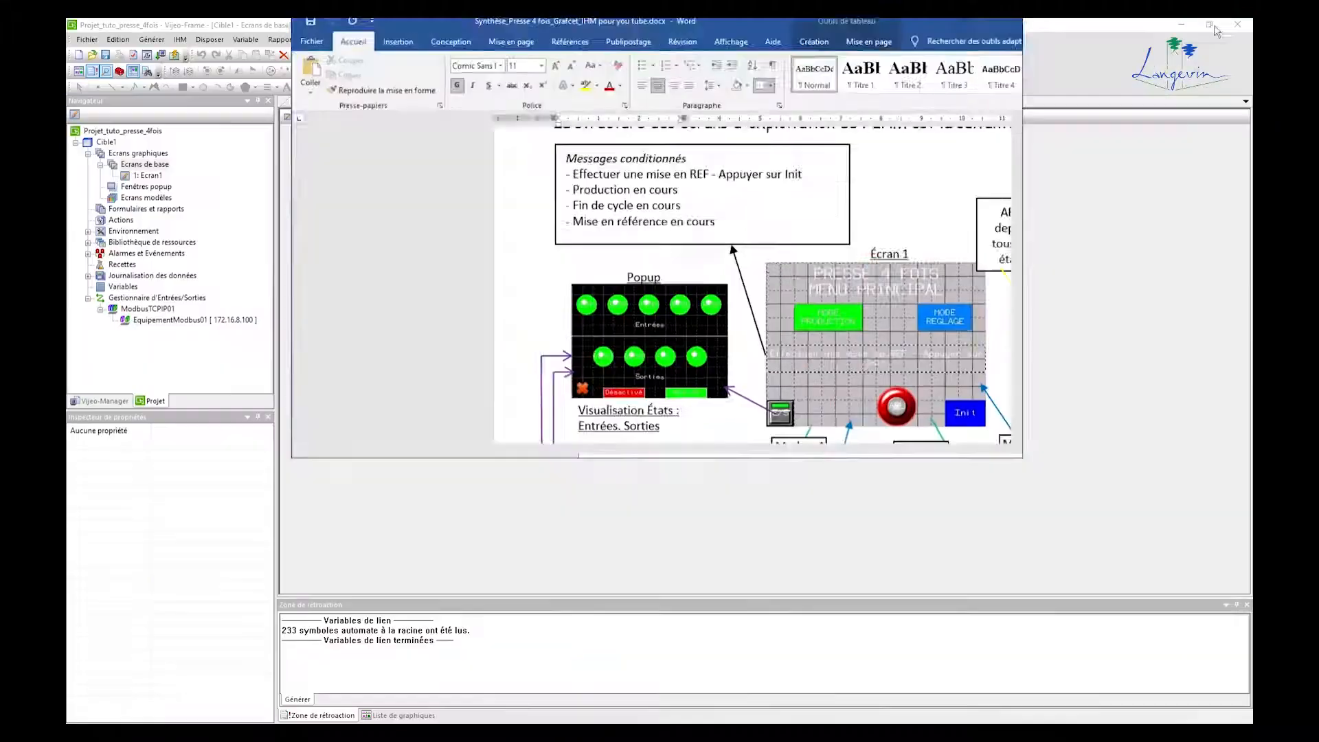
pyautogui.moveTo(756, 52); pyautogui.dragTo(951, 62)
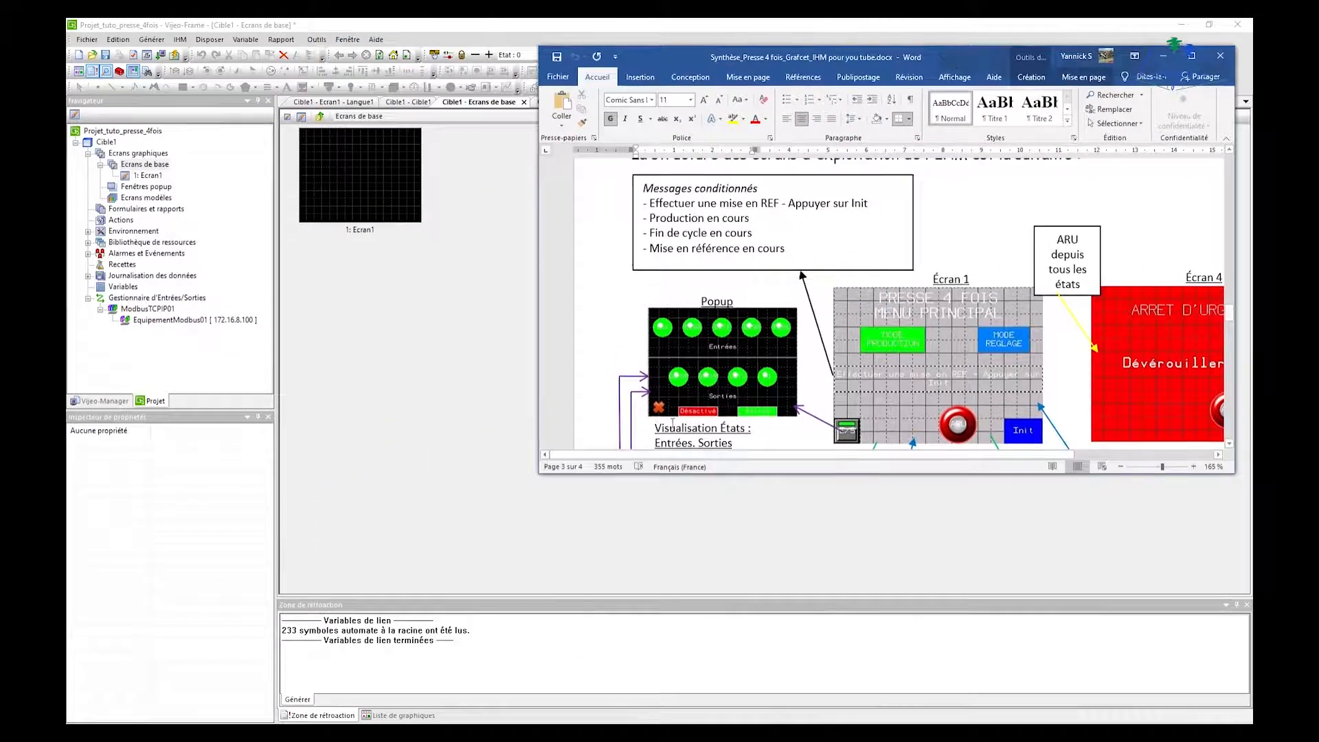
pyautogui.moveTo(695, 474); pyautogui.dragTo(660, 697)
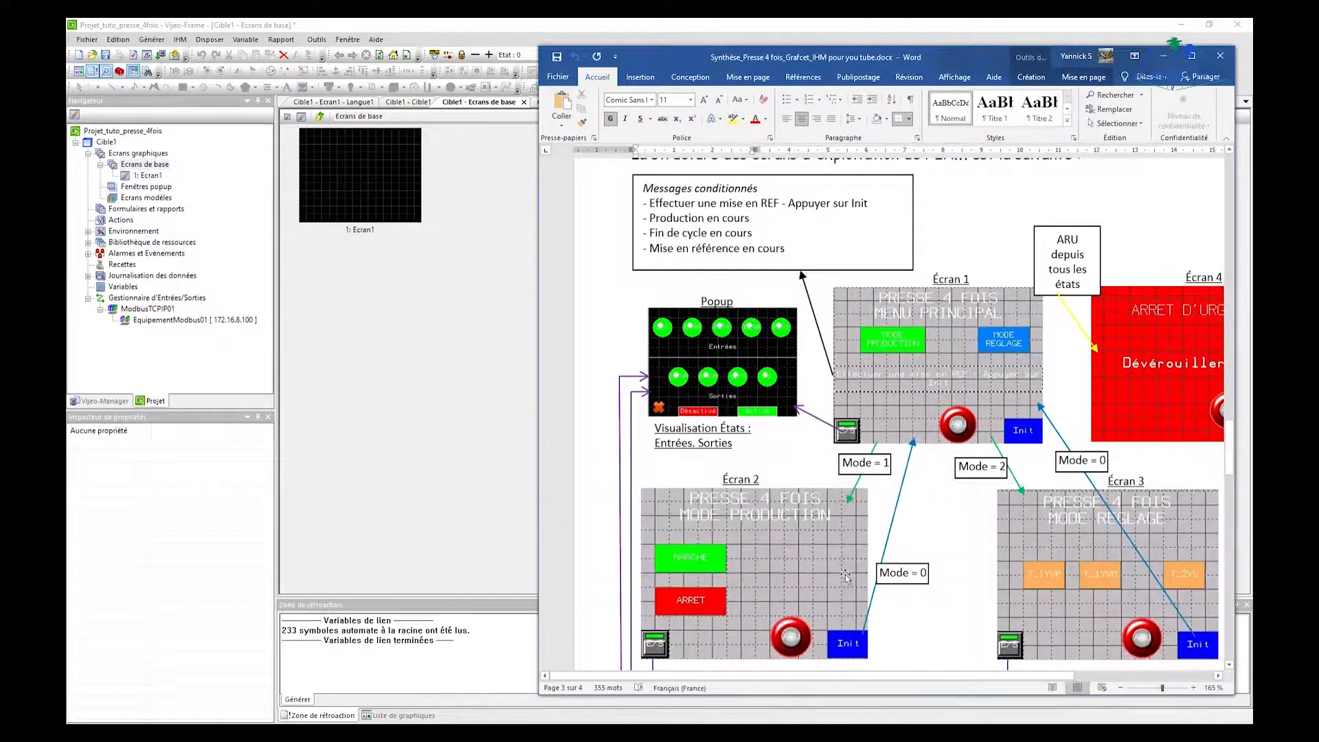
pyautogui.scroll(-2, 869, 488)
pyautogui.scroll(-1, 870, 482)
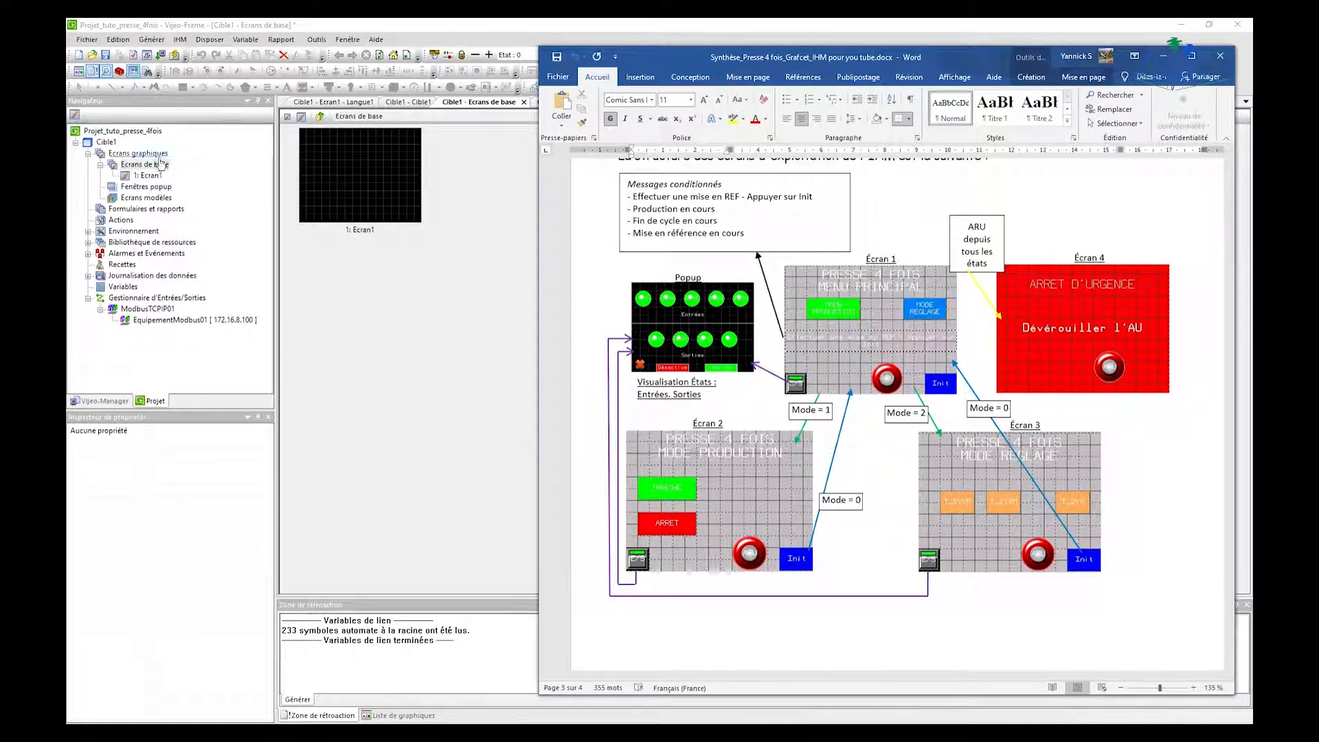
# Open Ecran1 for editing in Vijeo Designer and move the Word specification window out of the workspace
pyautogui.doubleClick(148, 175)
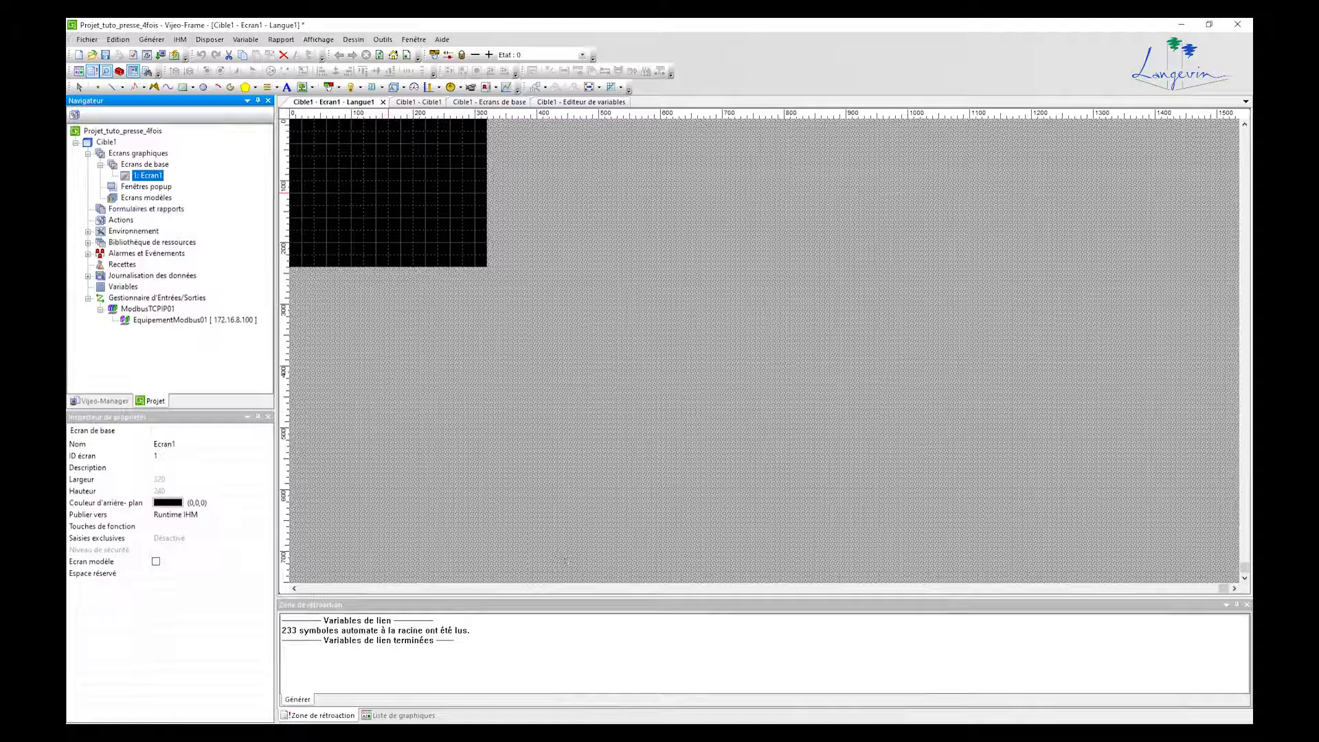
pyautogui.click(573, 677)
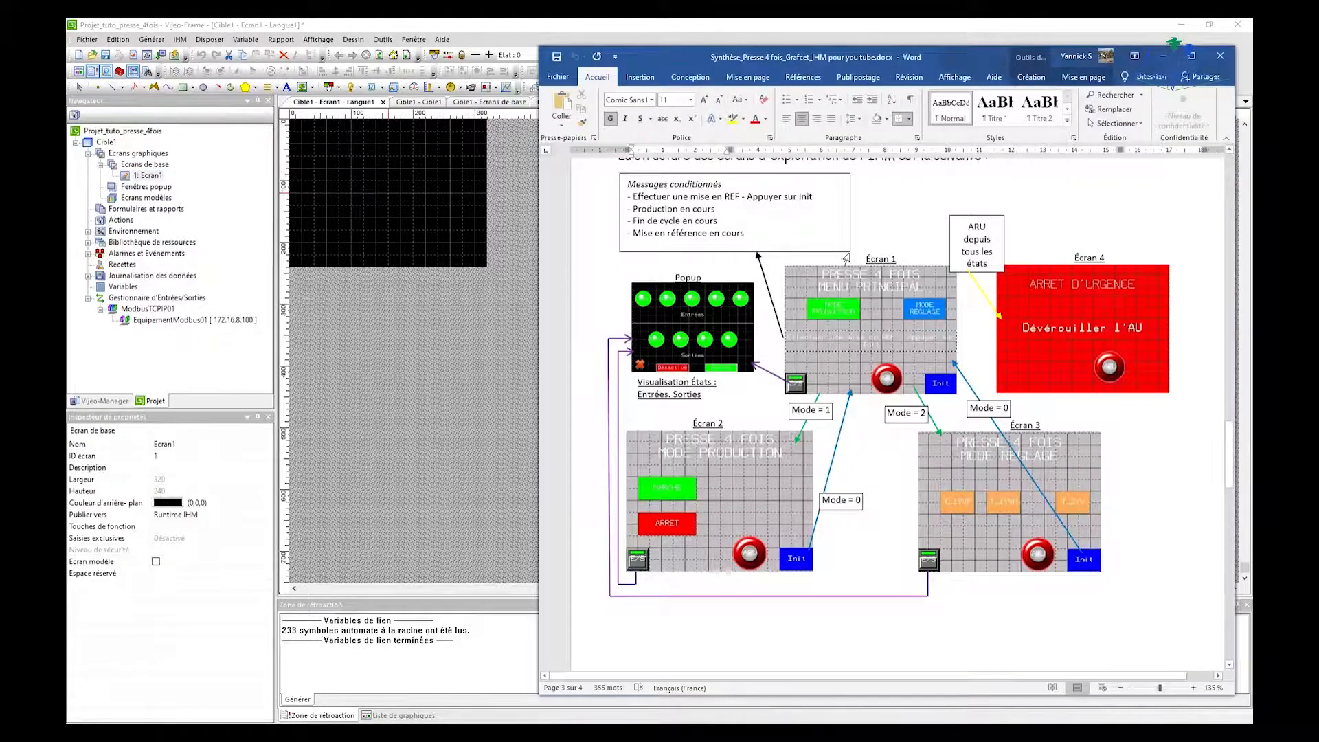
pyautogui.moveTo(940, 64); pyautogui.dragTo(66, 77)
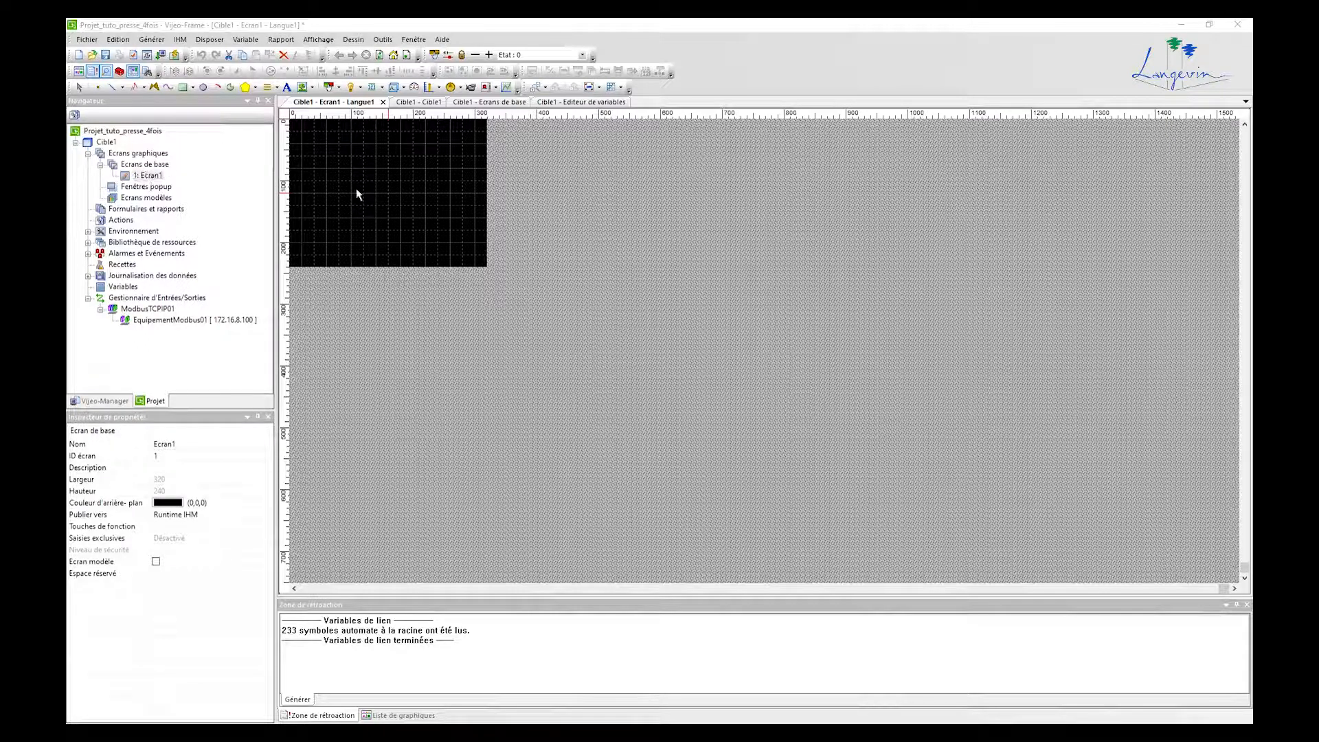
# Set the background colour of Ecran1 to light grey (192,192,192)
pyautogui.click(169, 504)
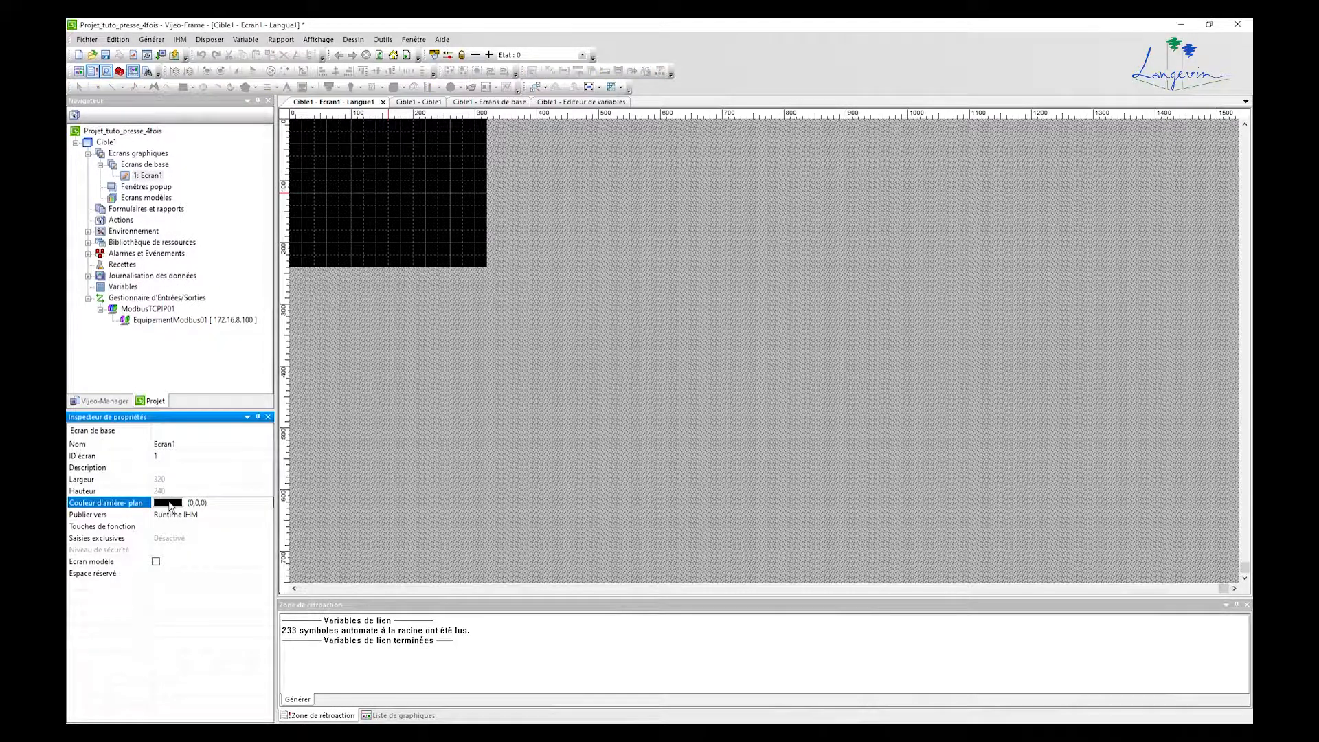
pyautogui.click(171, 506)
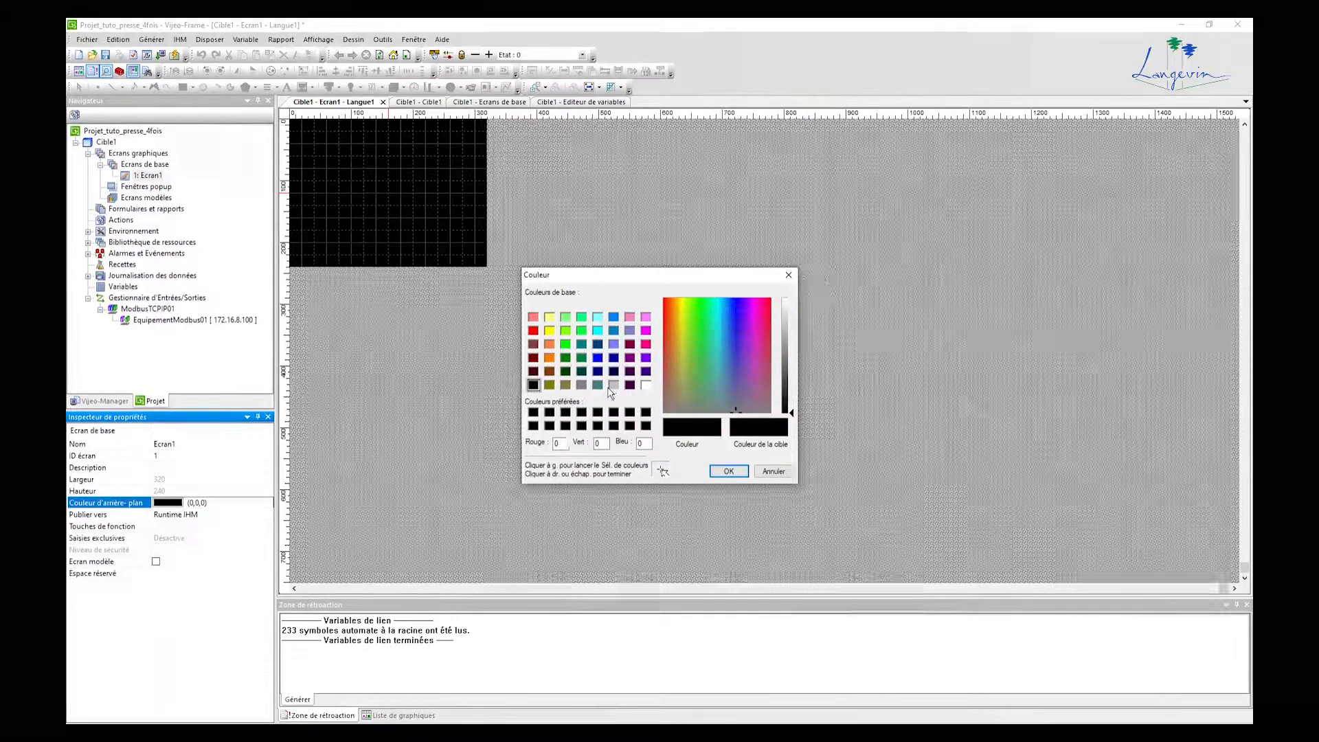
pyautogui.click(614, 386)
pyautogui.click(728, 471)
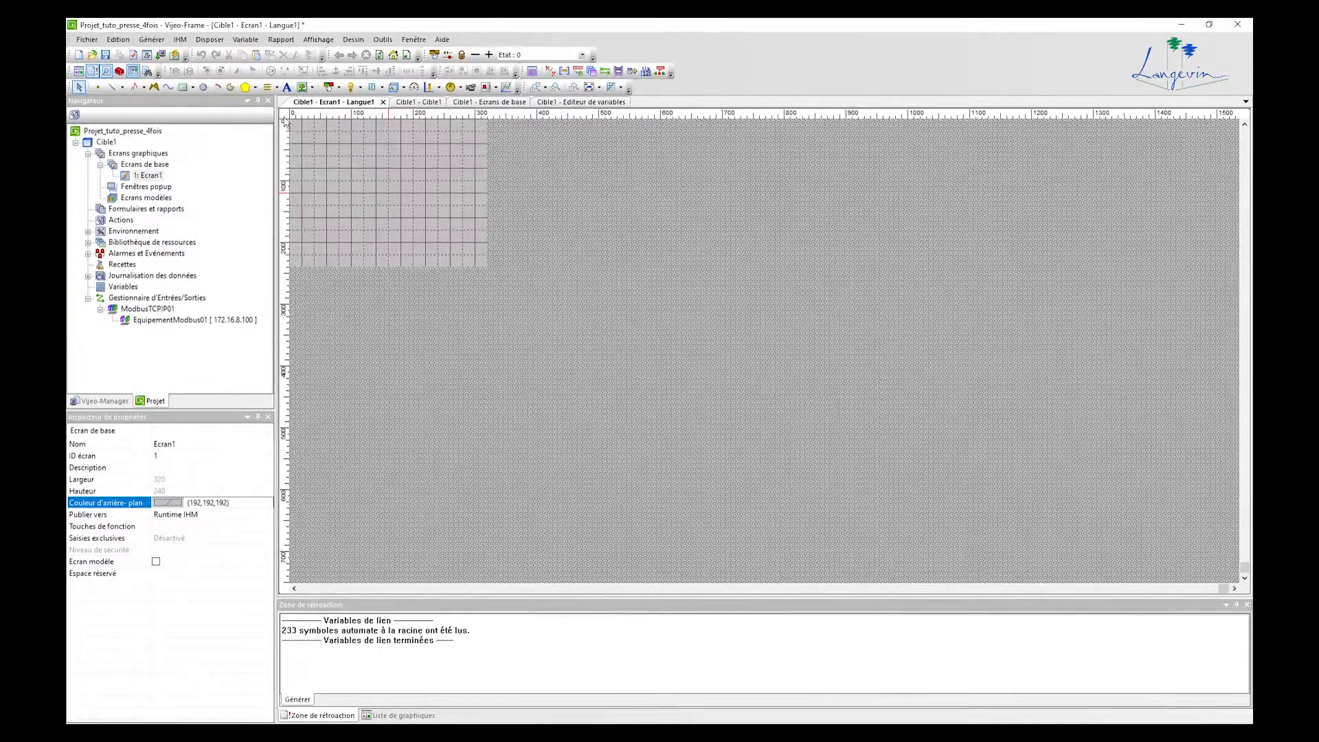
# Add the two-line text "PRESSE 4 FOIS / MENU PRINCIPAL" to Ecran1 and size it to 320 x 60 at the screen's top edge
pyautogui.click(287, 87)
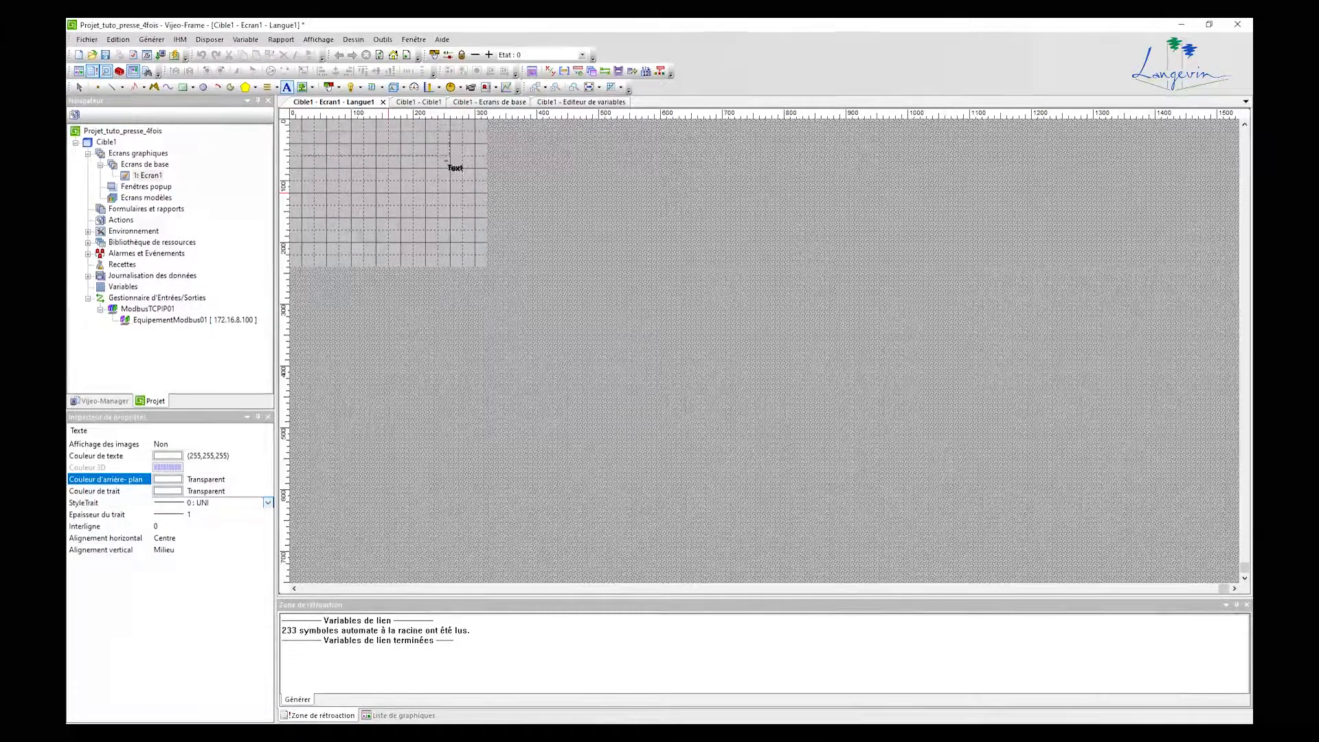
pyautogui.click(467, 159)
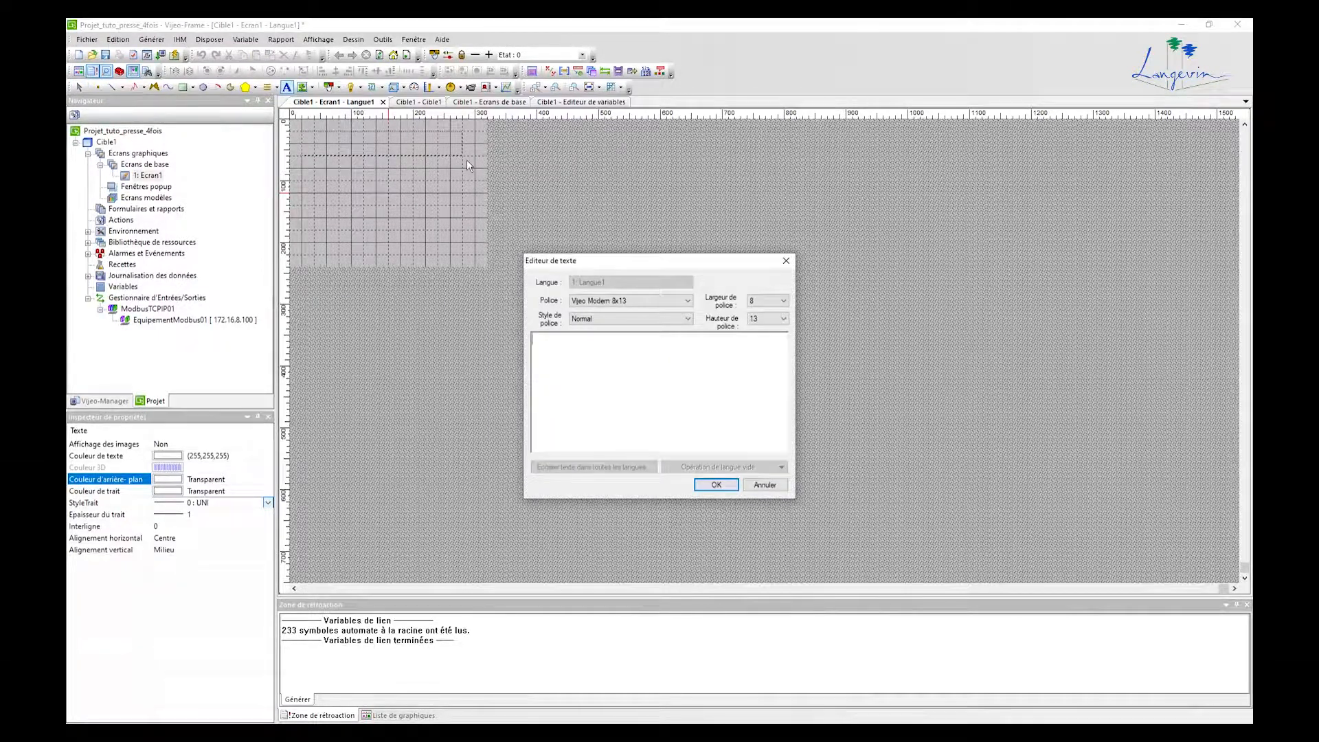
pyautogui.write('PRESSE 4 FOIS')
pyautogui.press('Return')
pyautogui.write('MENU PR')
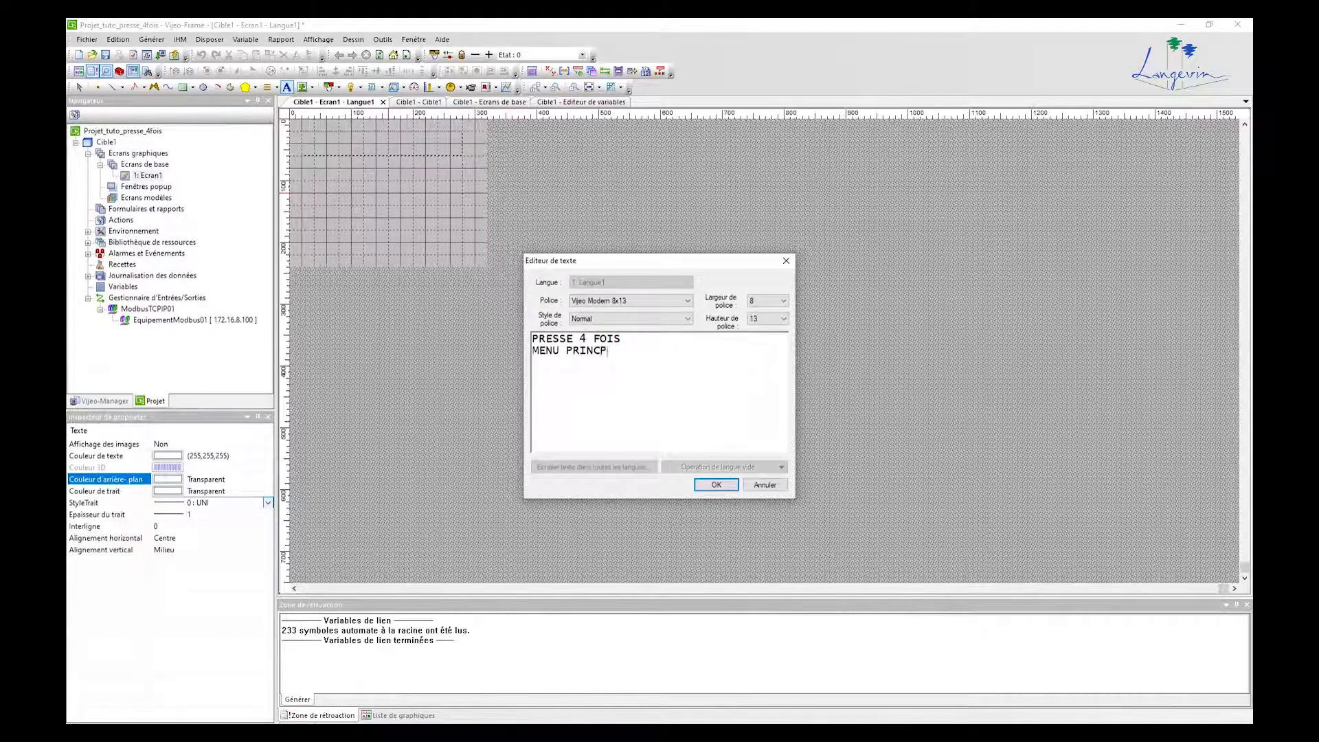
pyautogui.write('INCIPAL')
pyautogui.click(715, 484)
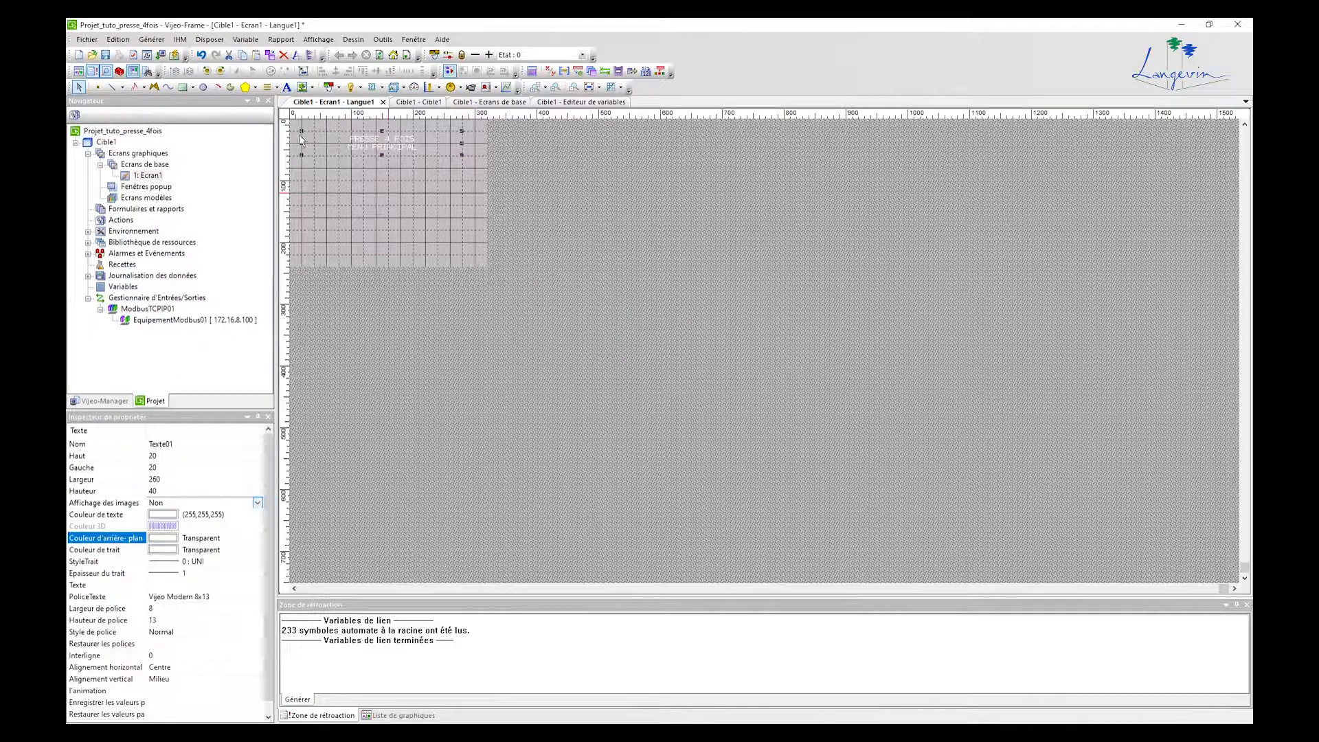
pyautogui.click(427, 145)
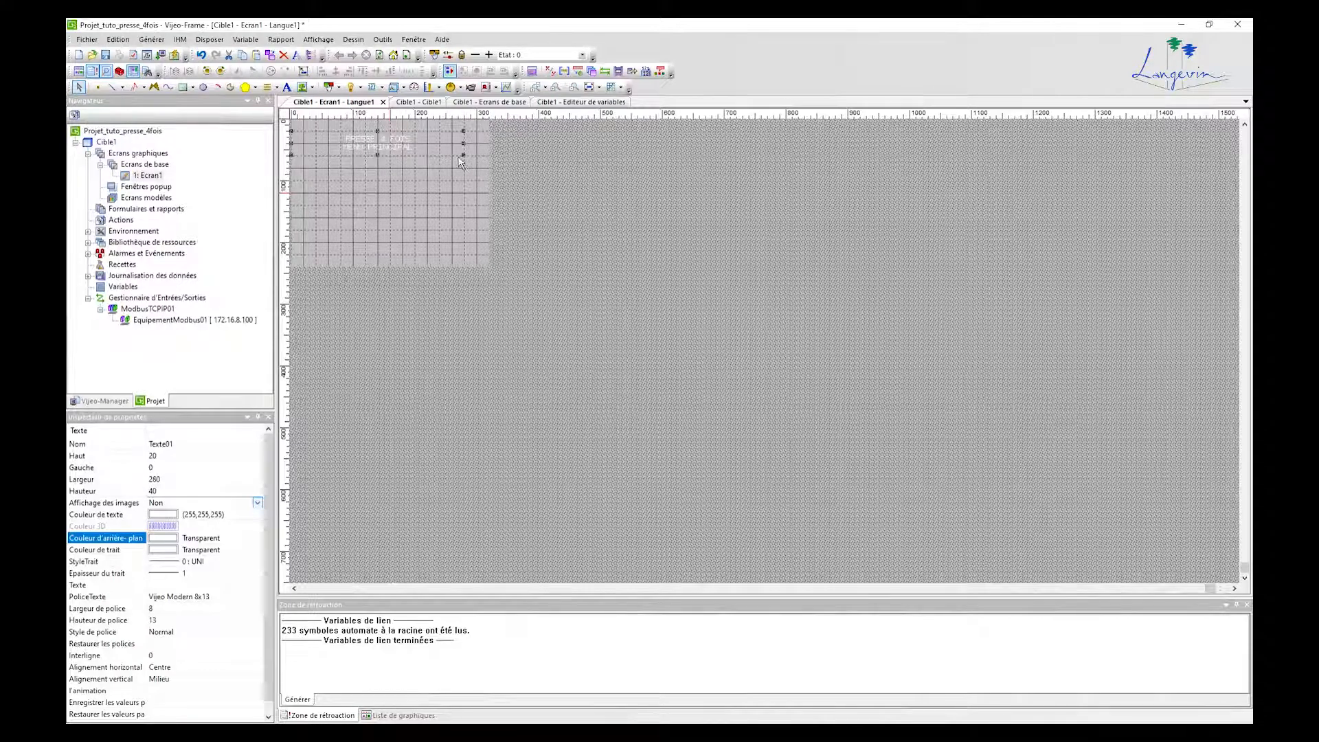
pyautogui.moveTo(486, 120); pyautogui.dragTo(488, 120)
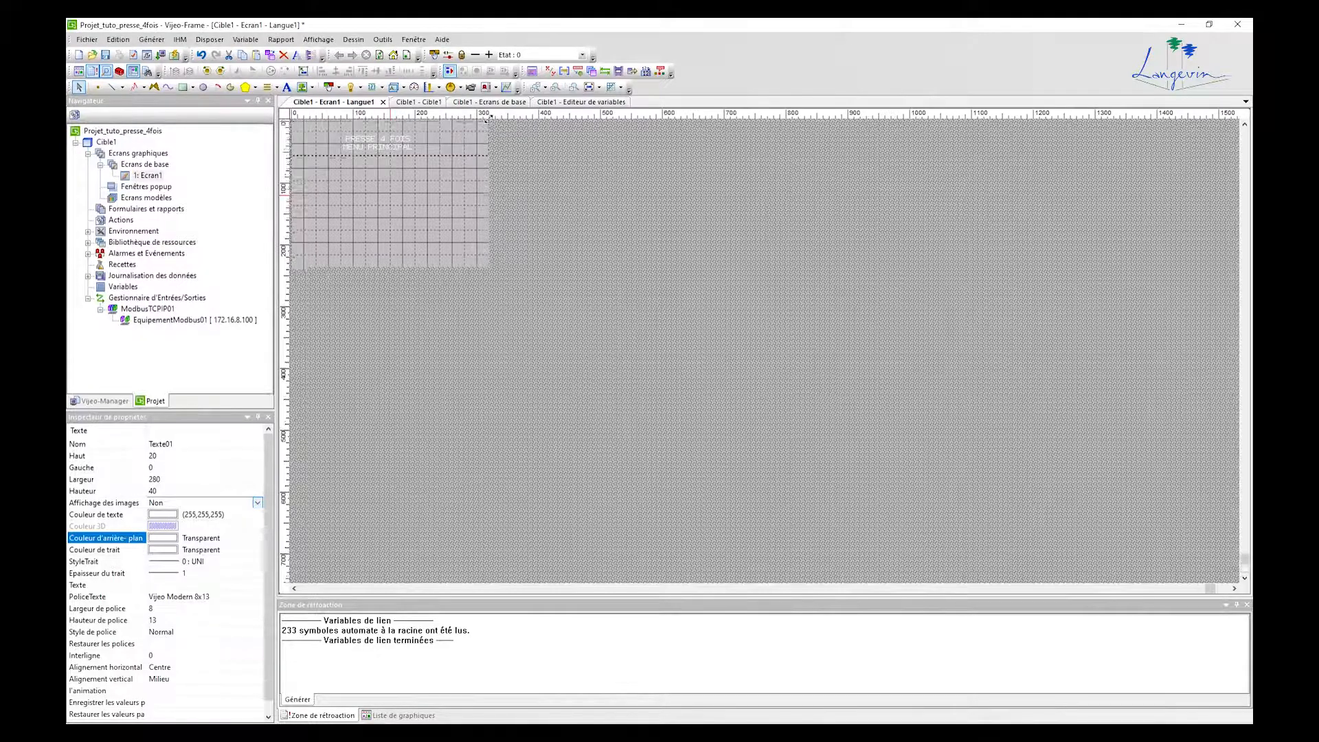
# Try the font Vijeo Modern 13x23 gras on the title text
pyautogui.doubleClick(423, 144)
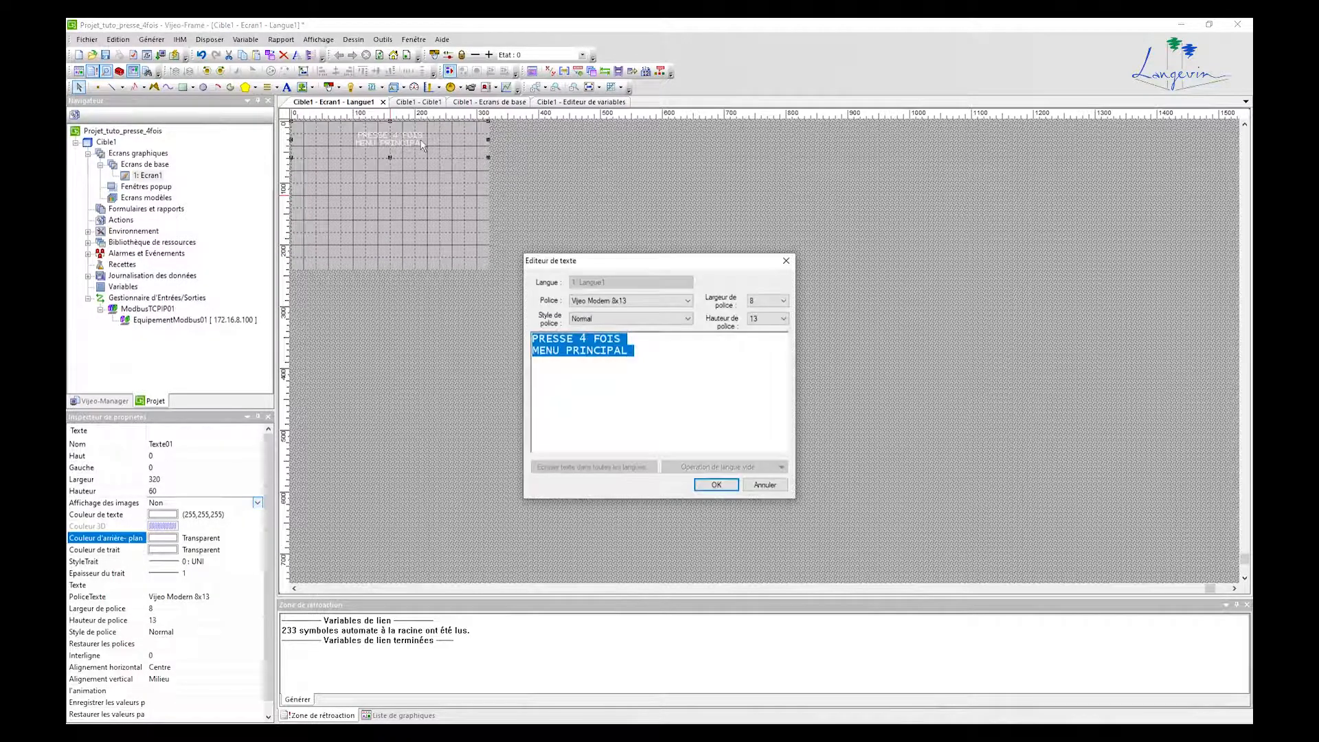
pyautogui.click(686, 302)
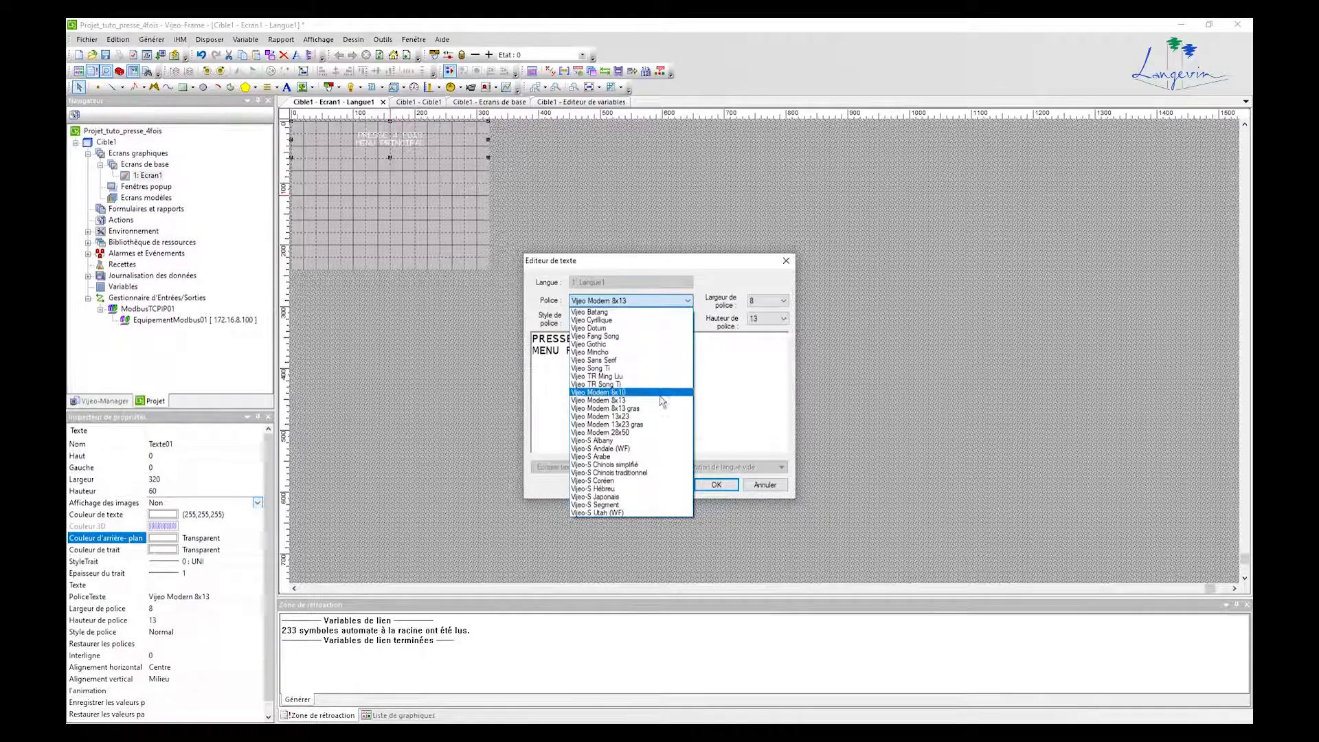
pyautogui.click(638, 424)
pyautogui.click(714, 486)
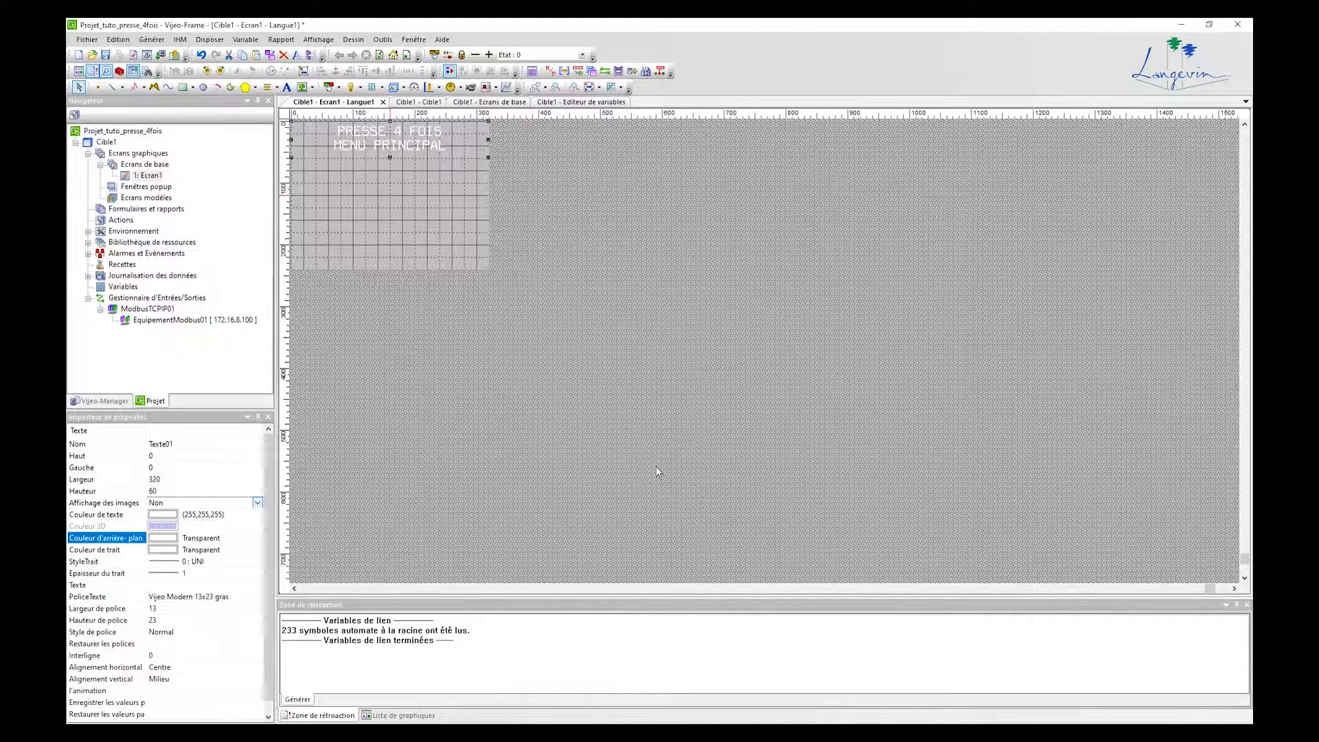
# Set the title text's font to Vijeo Modern 13x23
pyautogui.doubleClick(394, 146)
pyautogui.click(675, 305)
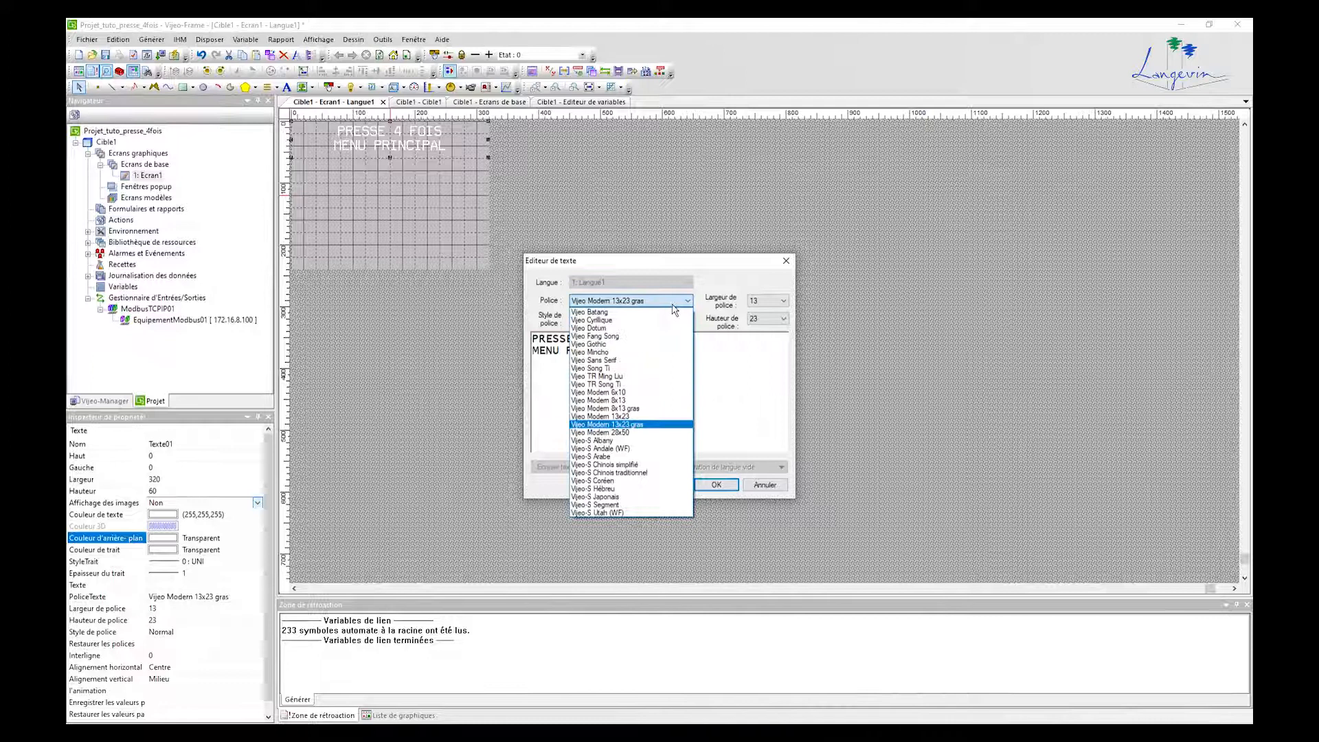
pyautogui.click(631, 415)
pyautogui.click(708, 486)
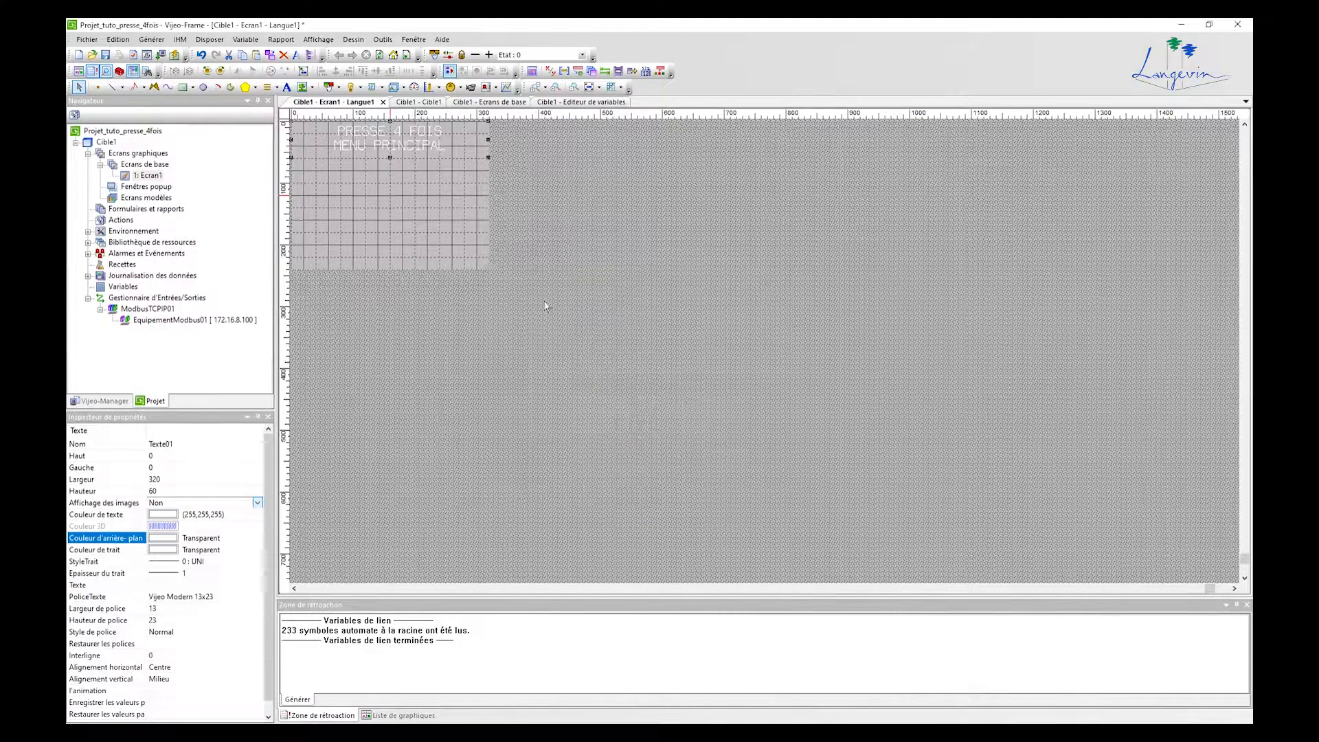
pyautogui.click(411, 208)
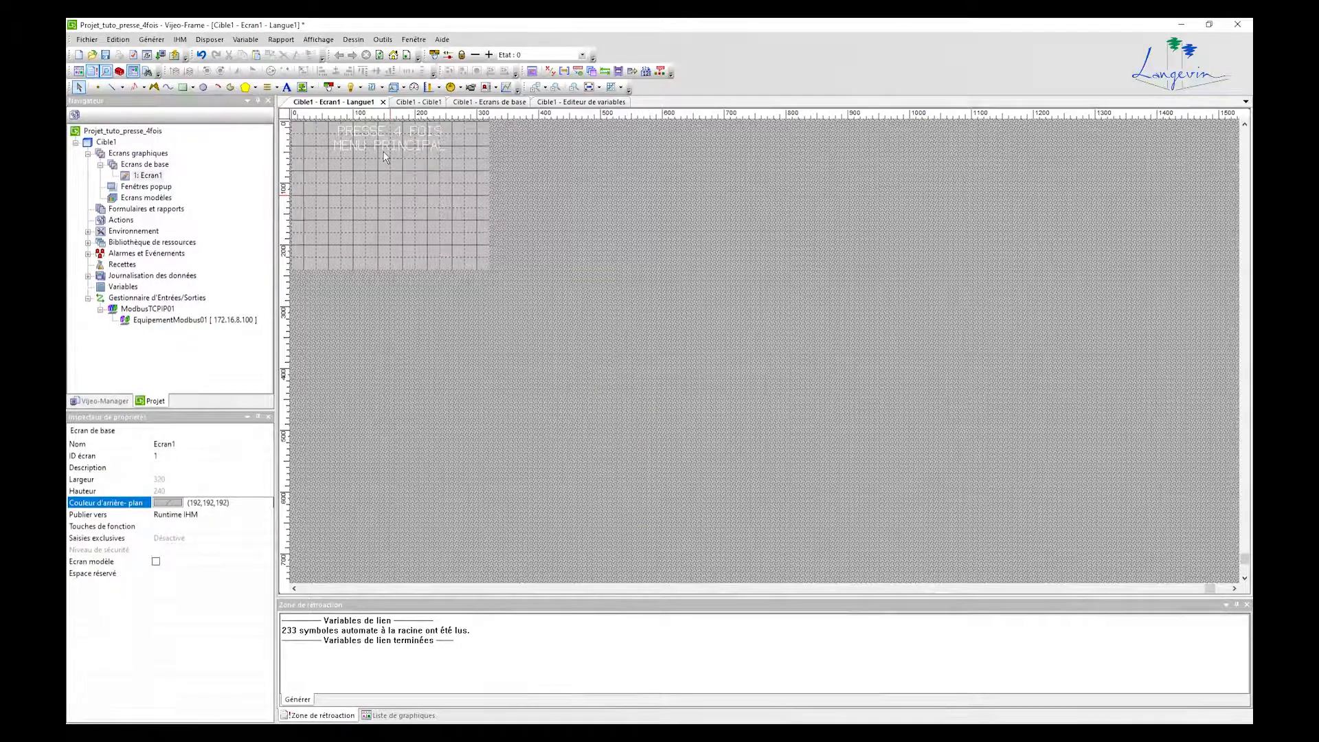
# Rename the base screen Ecran1 as Menu_principal
pyautogui.rightClick(148, 180)
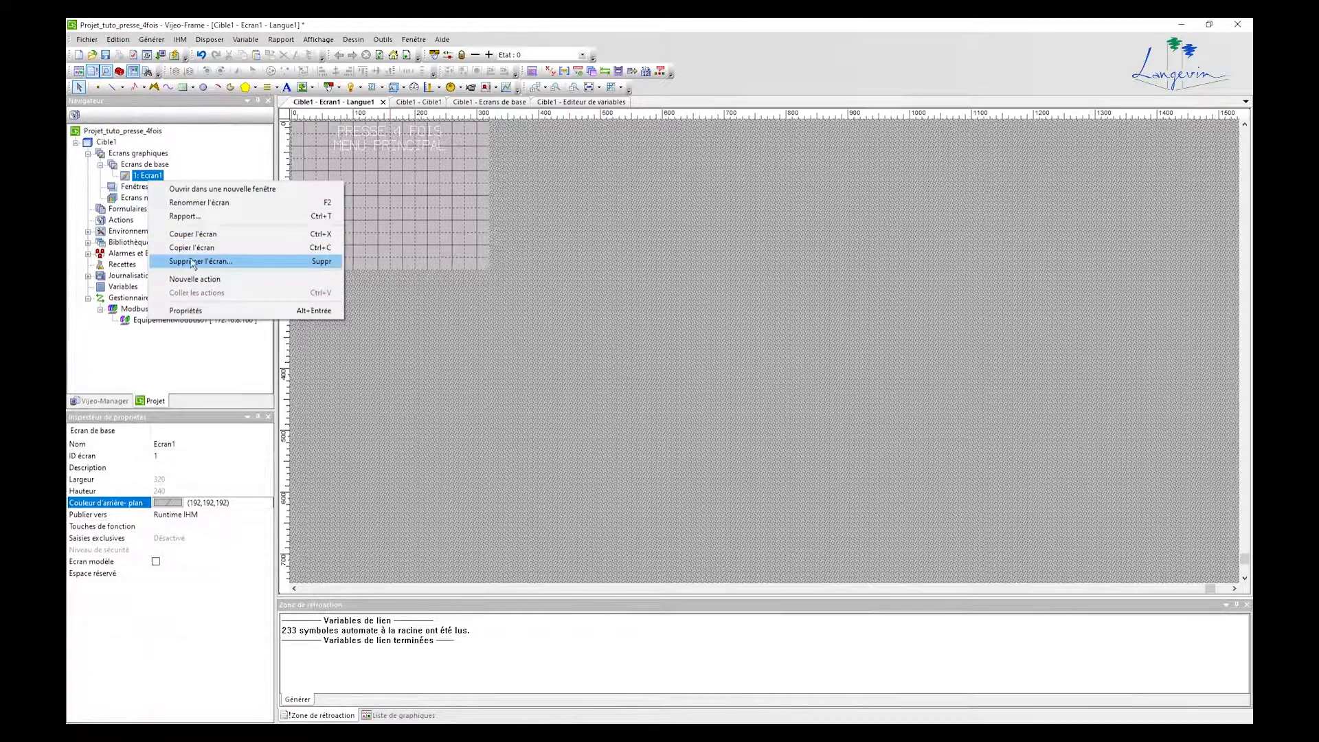
pyautogui.click(199, 202)
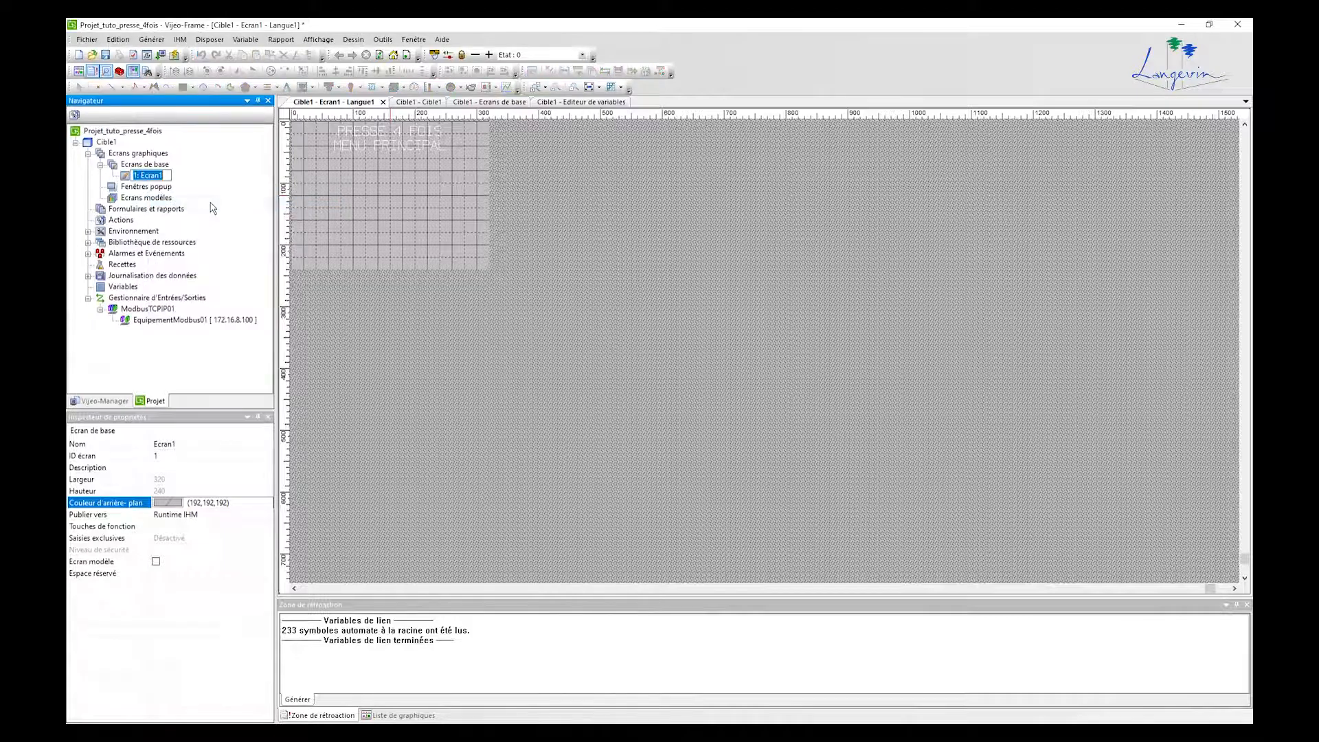
pyautogui.press('Right')
pyautogui.press('BackSpace')
pyautogui.press('BackSpace')
pyautogui.press('BackSpace')
pyautogui.press('BackSpace')
pyautogui.press('BackSpace')
pyautogui.press('BackSpace')
pyautogui.write('Menu_princpipal')
pyautogui.click(412, 359)
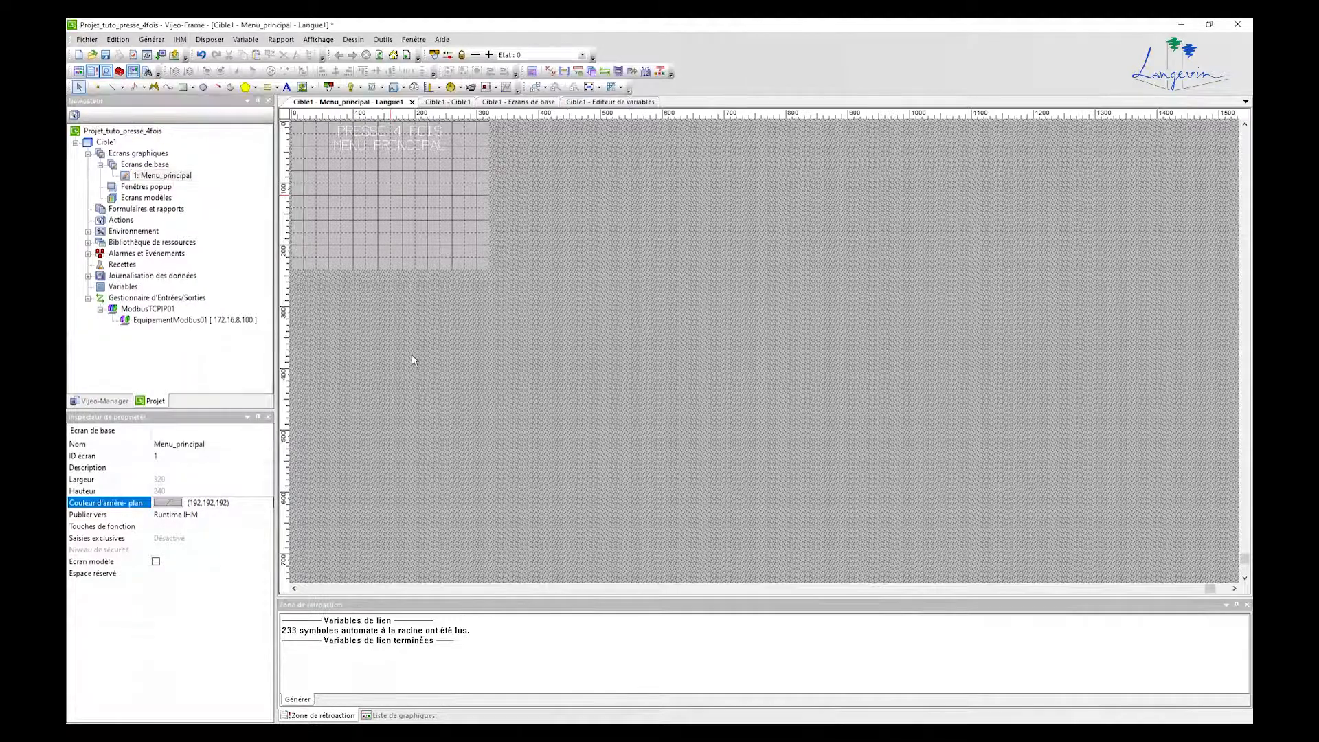
# Add a second base screen and try to name it "Mode production"
pyautogui.rightClick(163, 169)
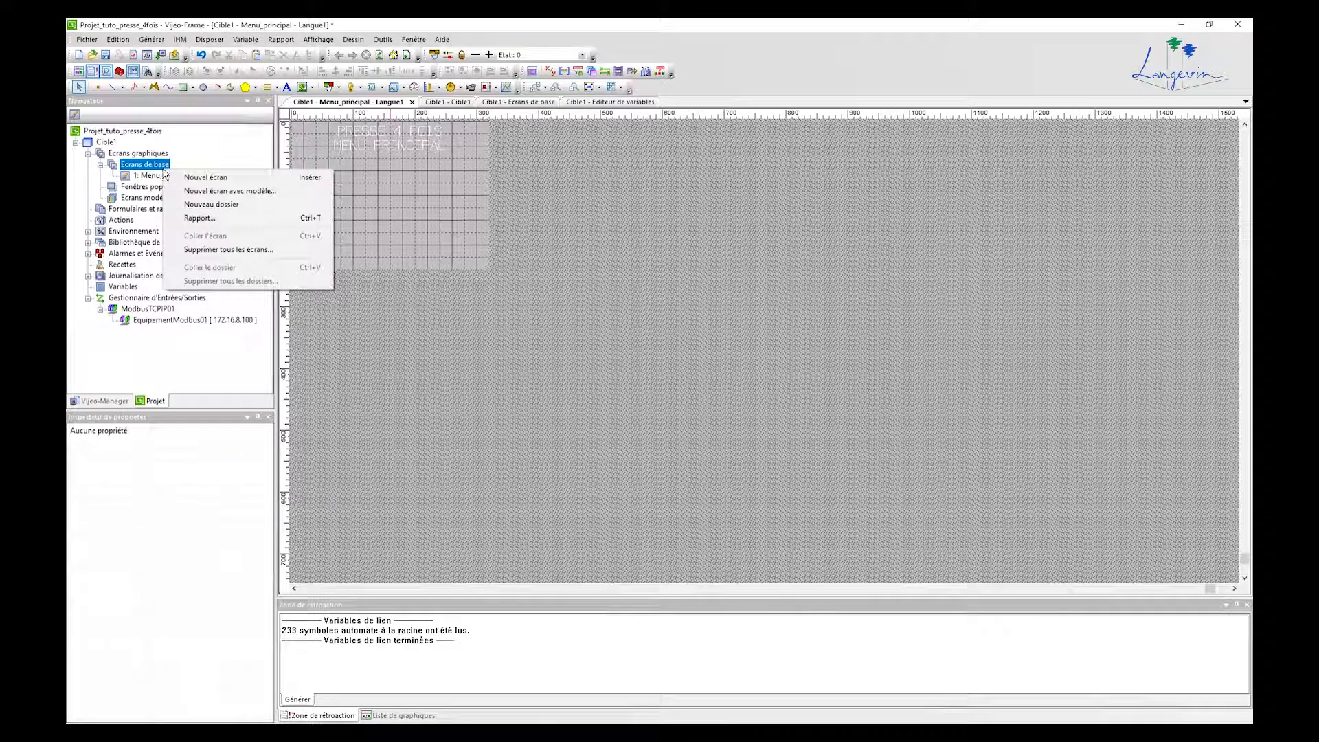
pyautogui.click(173, 177)
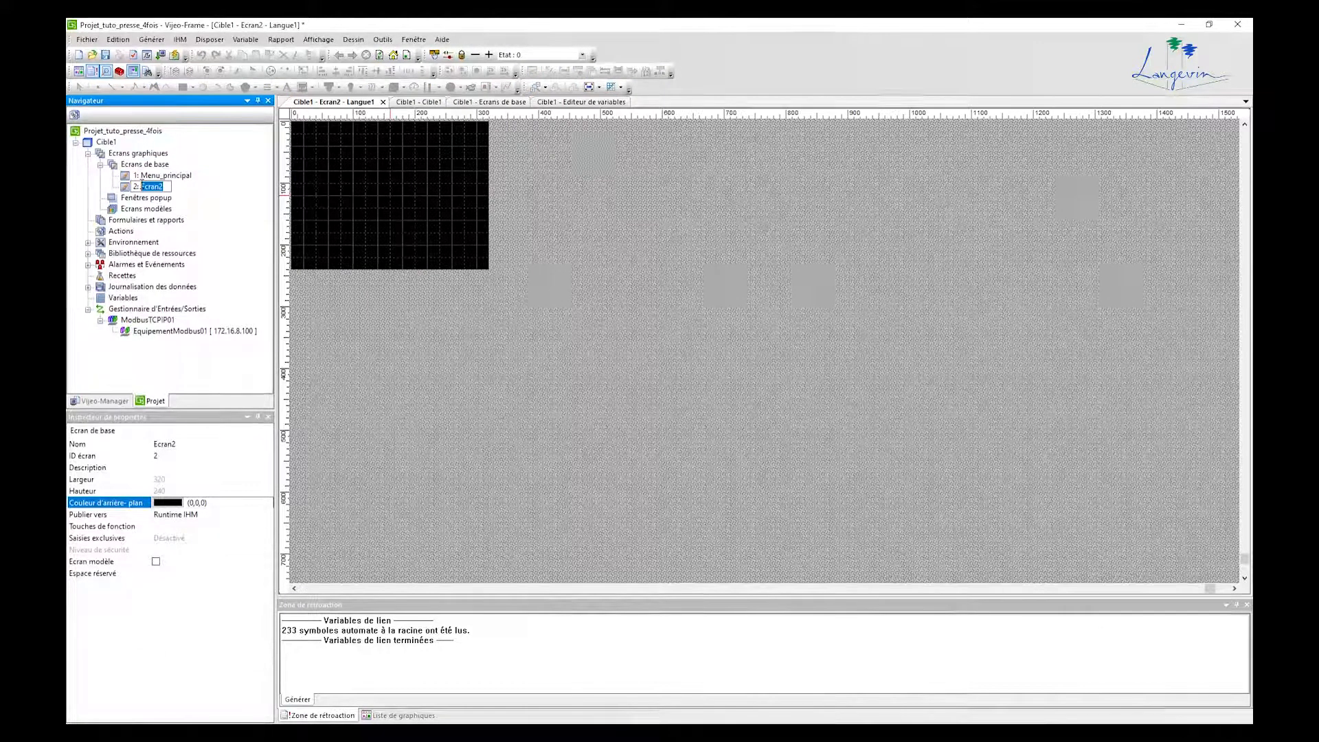
pyautogui.write('MOde PORductio')
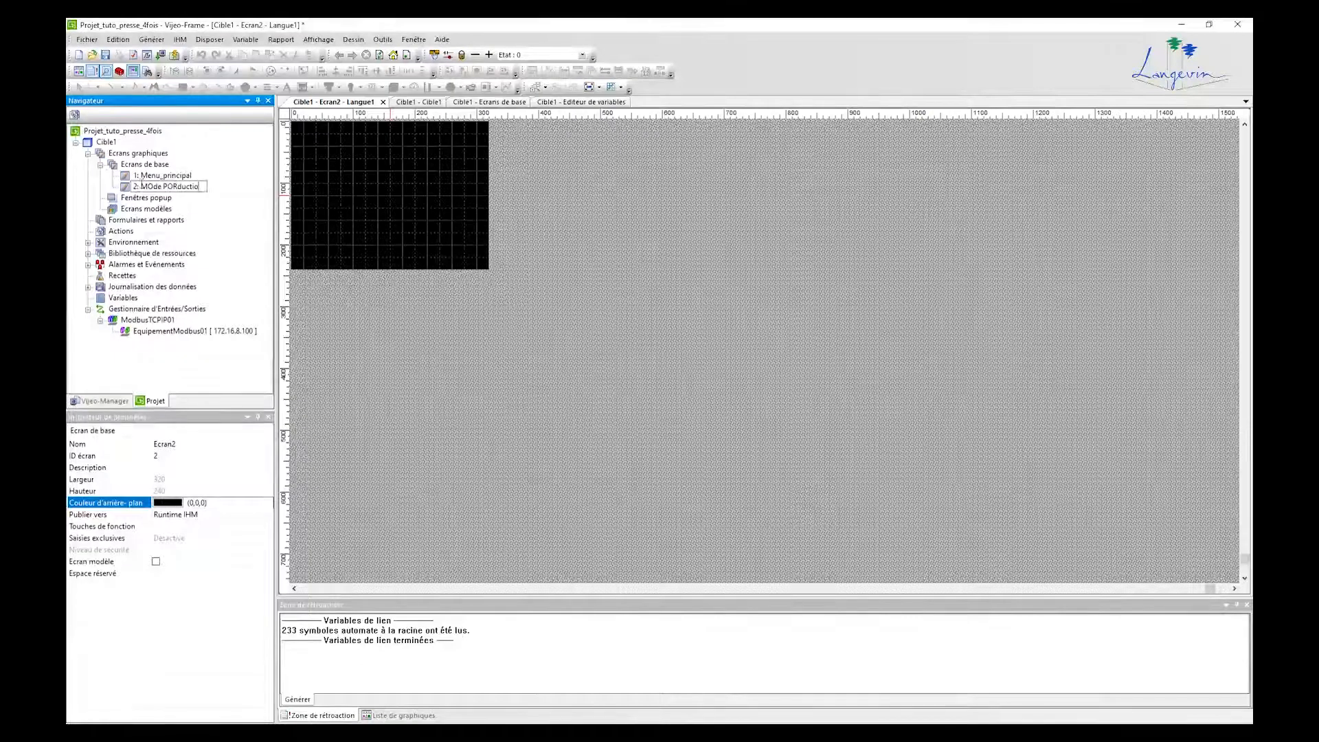
pyautogui.write('n')
pyautogui.press('BackSpace')
pyautogui.press('BackSpace')
pyautogui.press('BackSpace')
pyautogui.press('BackSpace')
pyautogui.press('BackSpace')
pyautogui.press('BackSpace')
pyautogui.press('BackSpace')
pyautogui.press('BackSpace')
pyautogui.press('BackSpace')
pyautogui.press('BackSpace')
pyautogui.press('BackSpace')
pyautogui.press('BackSpace')
pyautogui.press('BackSpace')
pyautogui.press('BackSpace')
pyautogui.write('ode production')
pyautogui.press('Return')
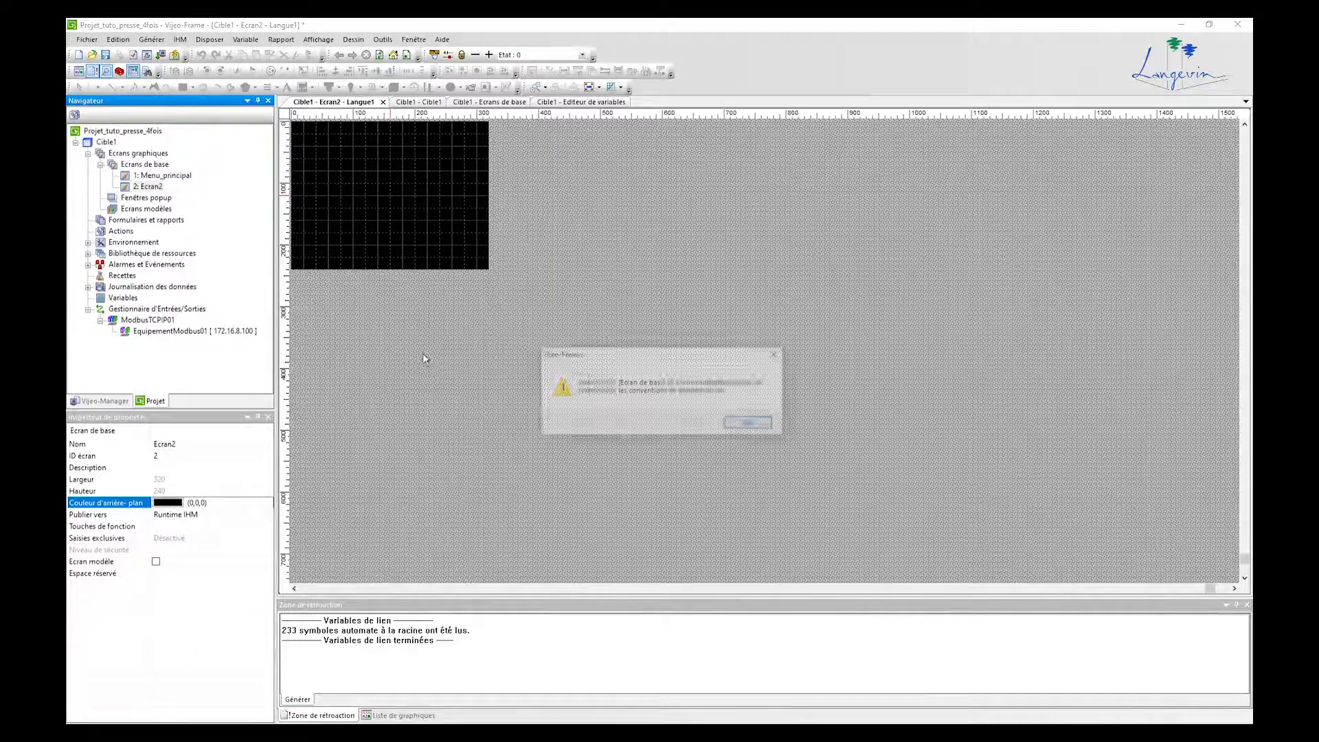
pyautogui.click(763, 428)
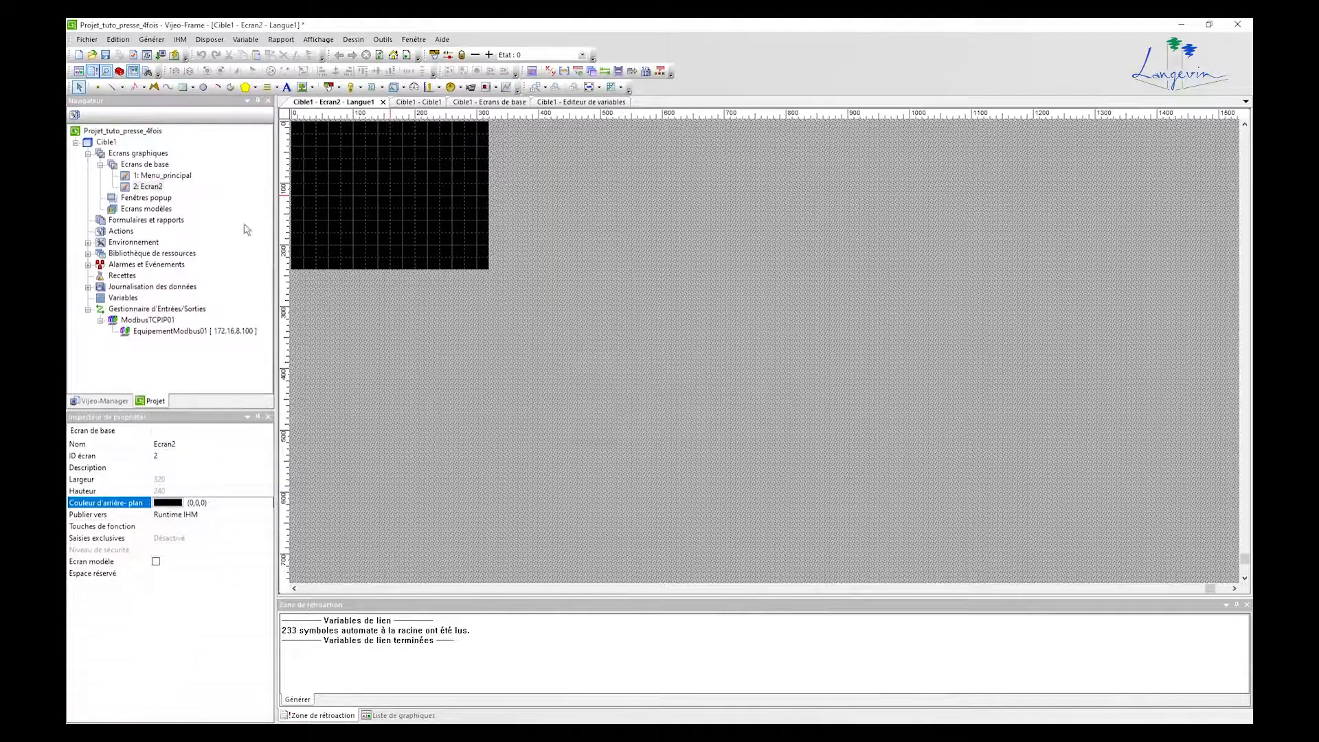
# Rename the second base screen as Mode_production
pyautogui.rightClick(156, 186)
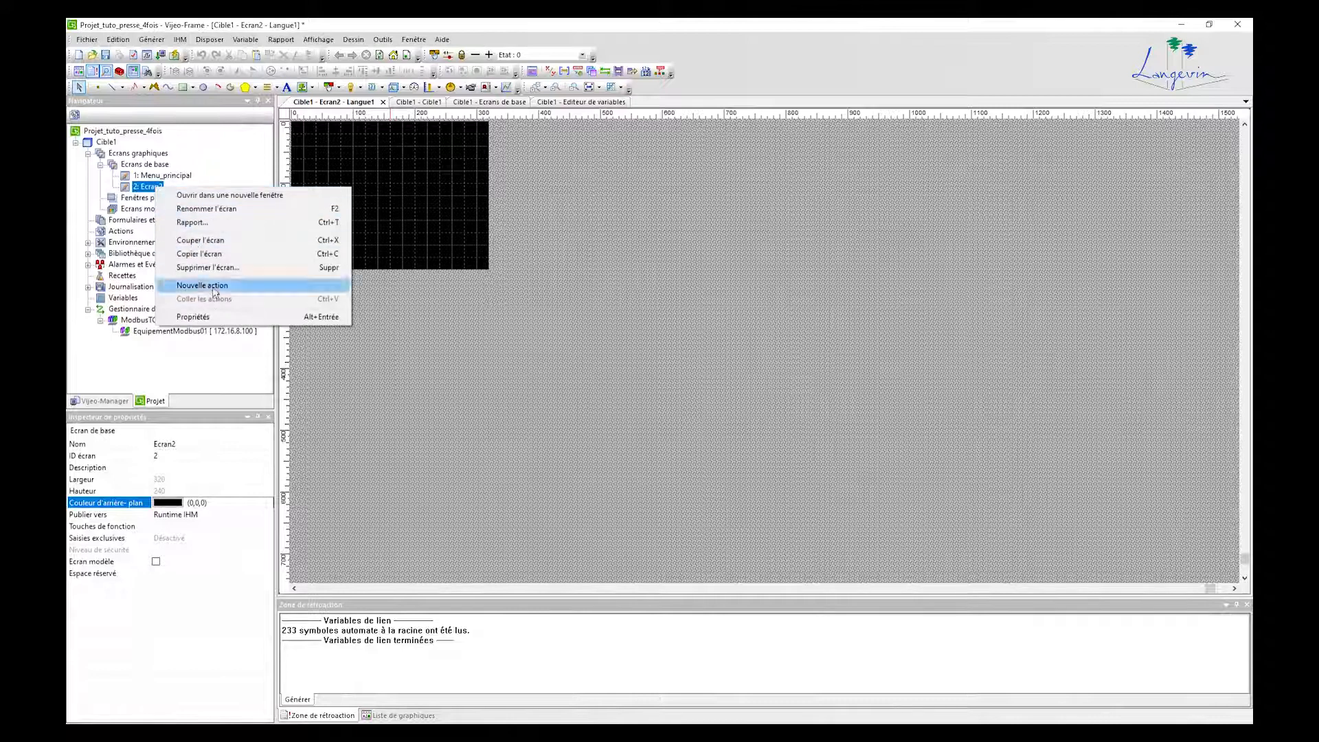
pyautogui.click(218, 209)
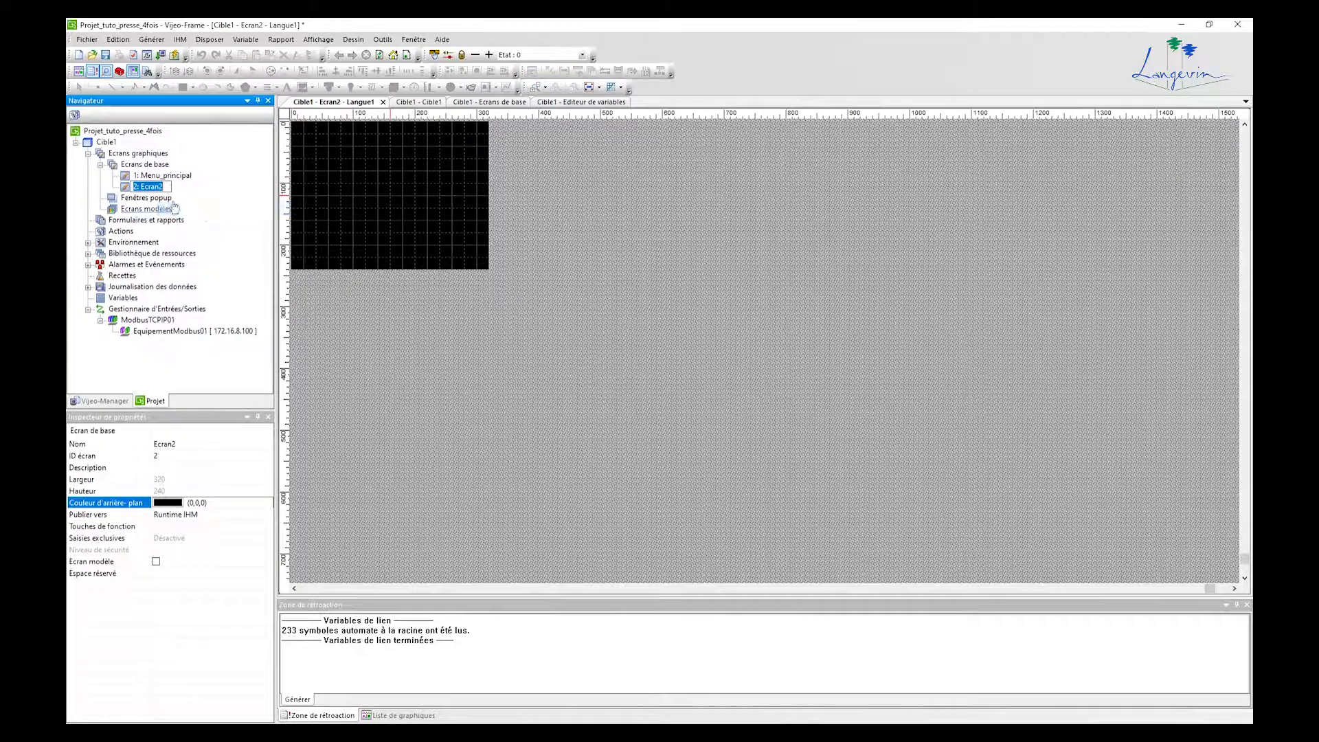
pyautogui.press('BackSpace')
pyautogui.press('BackSpace')
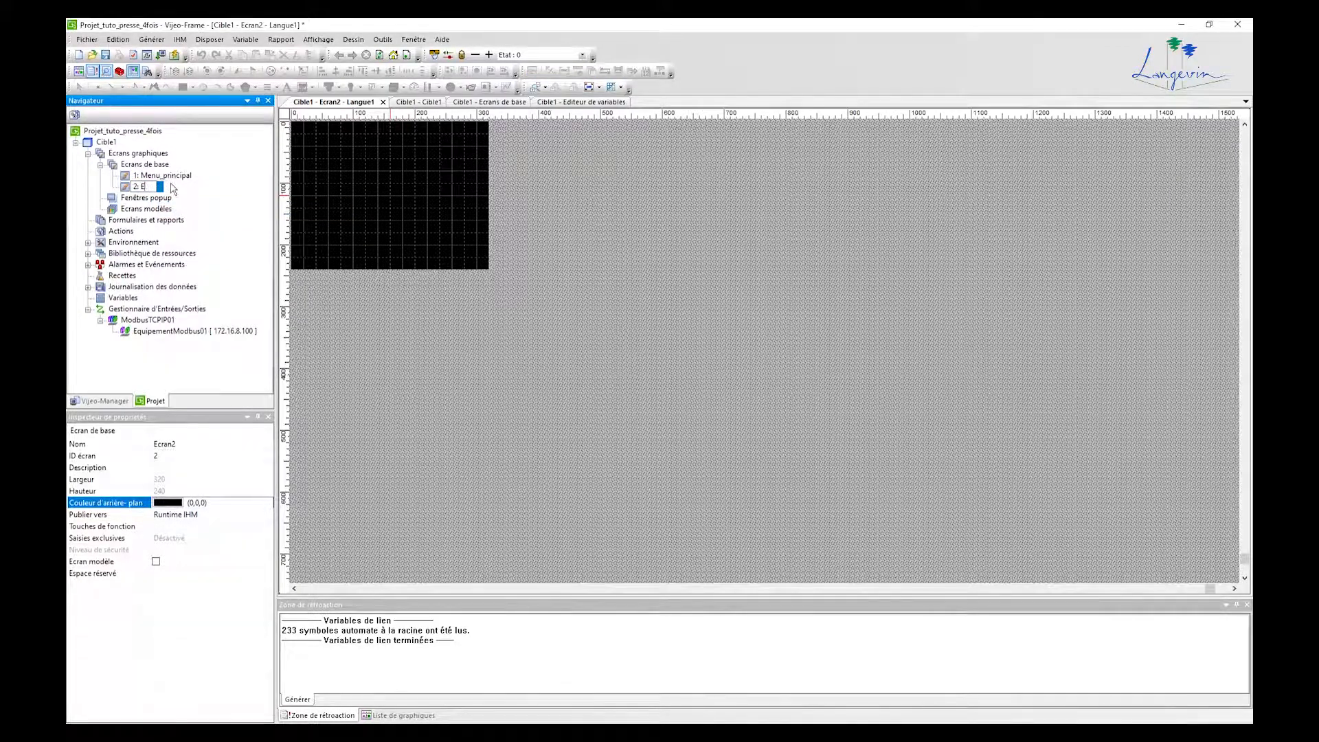
pyautogui.write('Mode_prodc')
pyautogui.press('BackSpace')
pyautogui.write('odcution')
pyautogui.press('BackSpace')
pyautogui.write('ction')
pyautogui.press('Return')
# Add a third base screen named Mode_reglage
pyautogui.rightClick(159, 166)
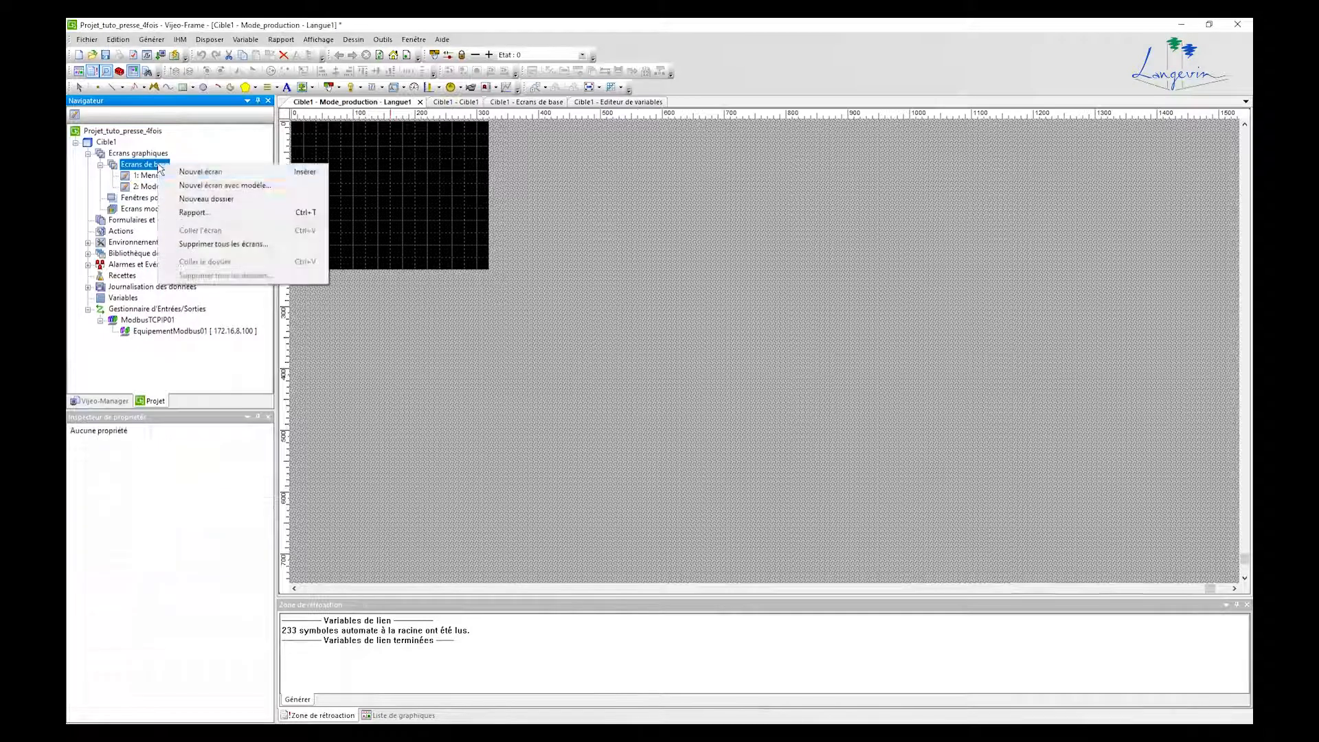
pyautogui.click(187, 172)
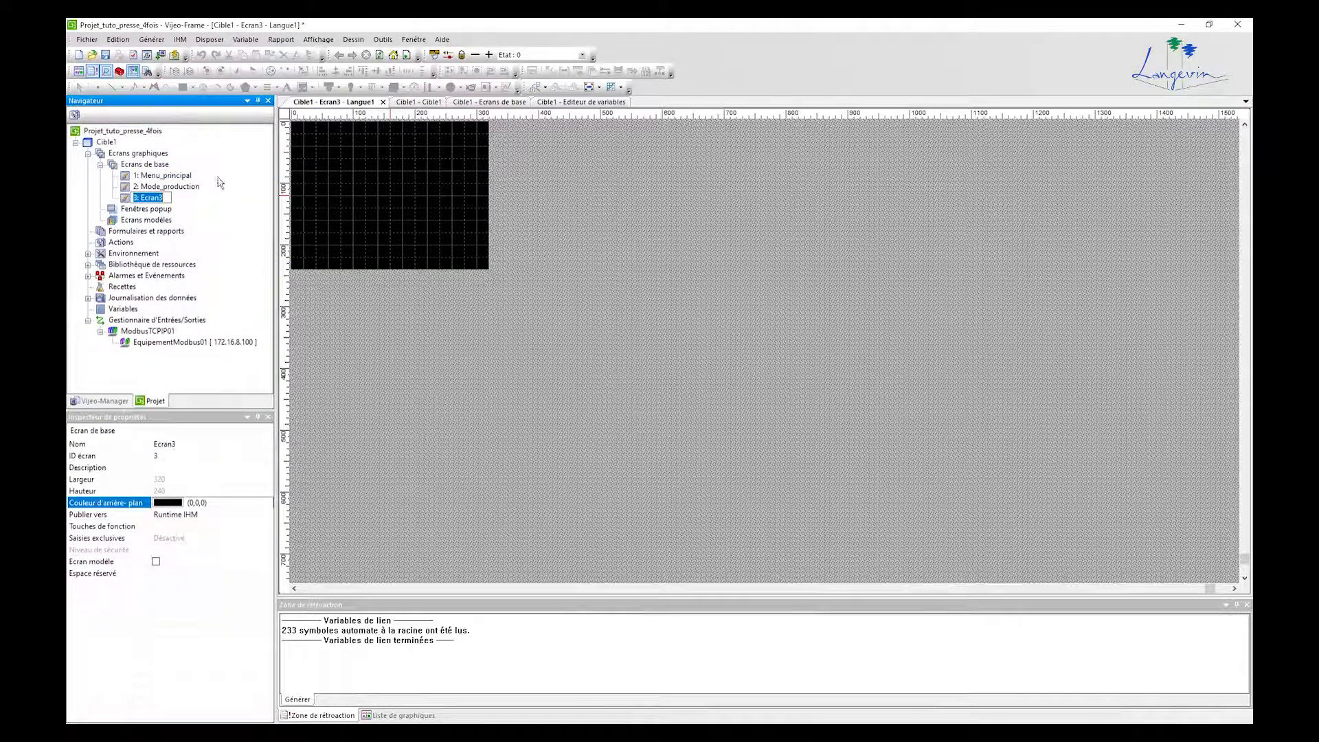
pyautogui.moveTo(163, 198); pyautogui.dragTo(138, 198)
pyautogui.write('Mode_reglage')
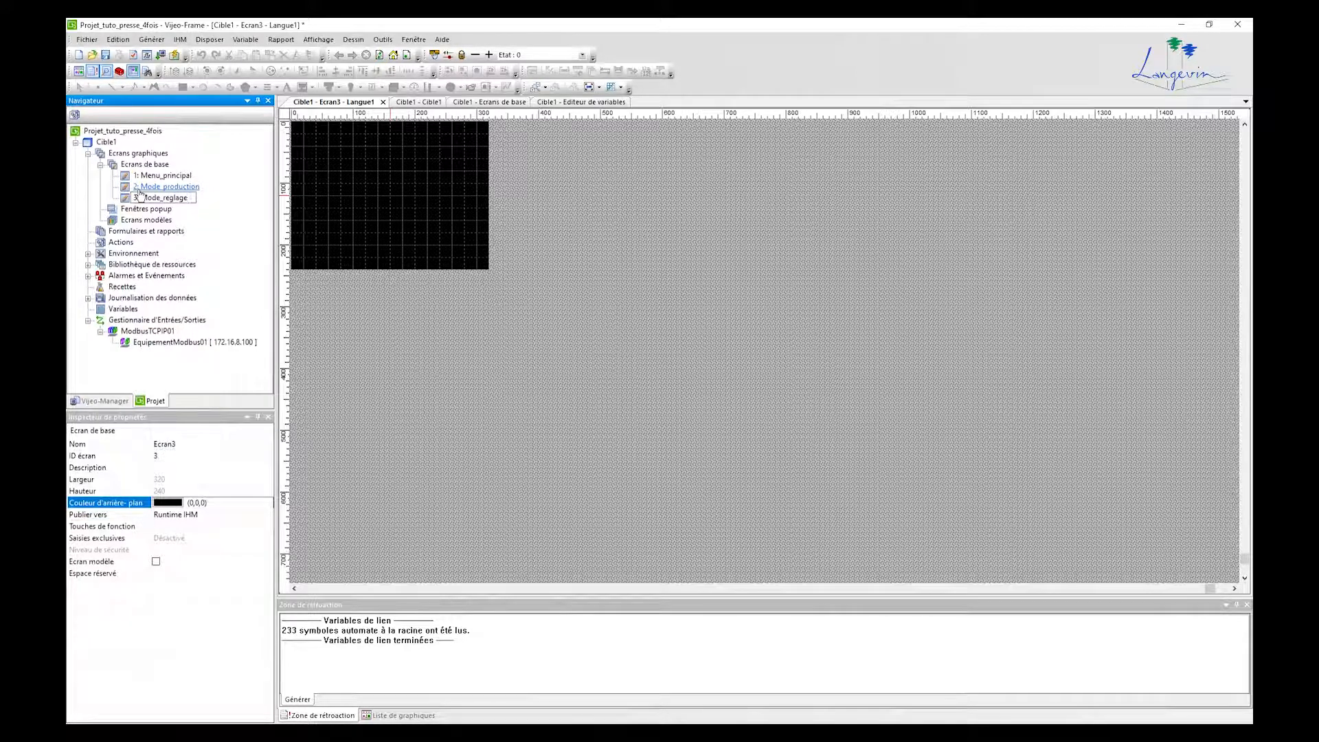
pyautogui.click(536, 456)
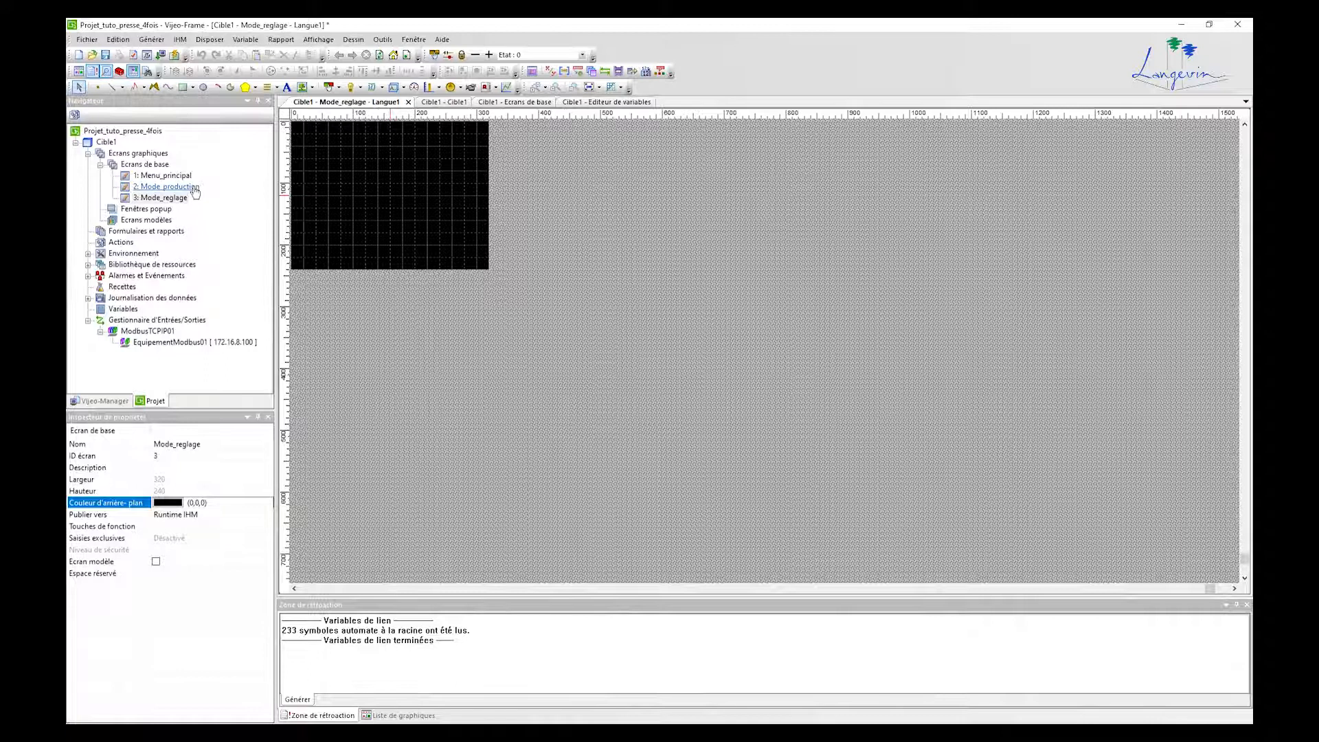
# Add a fourth base screen and try to name it "Arret d'urgence"
pyautogui.rightClick(135, 167)
pyautogui.click(165, 174)
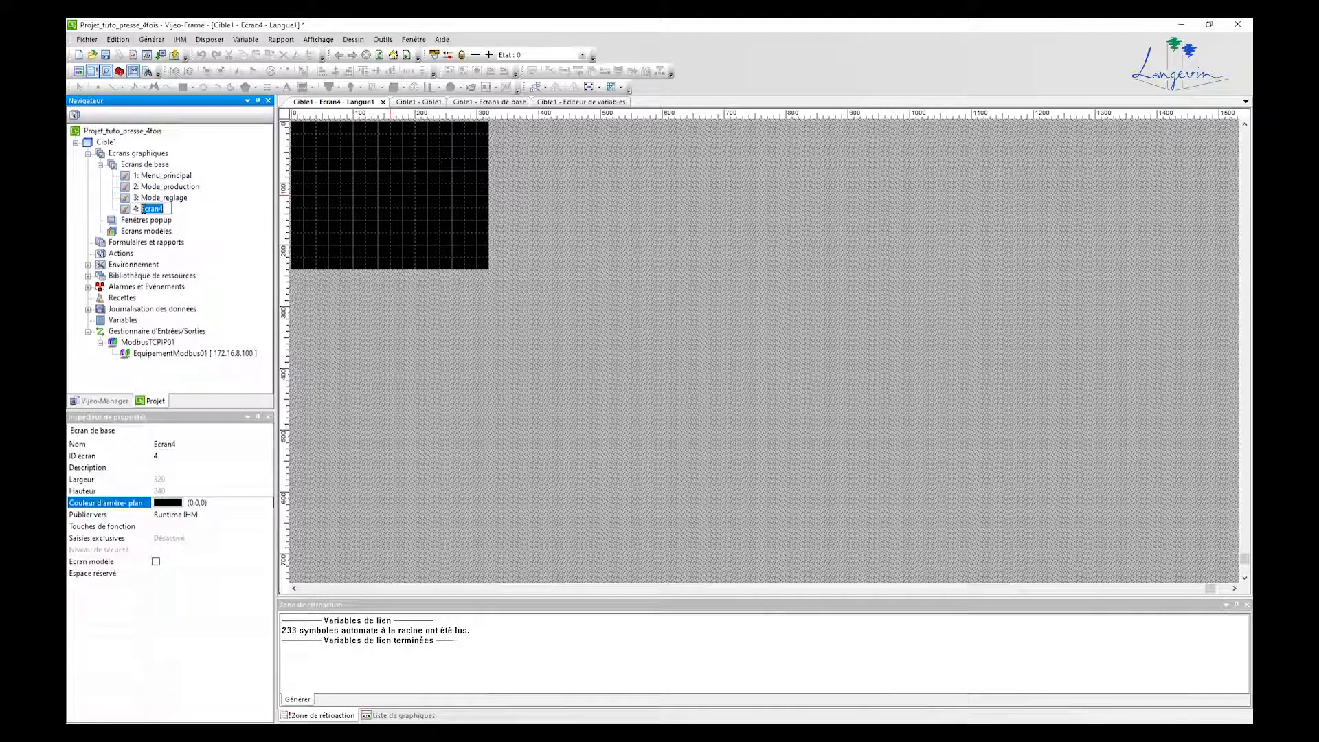
pyautogui.write('Arret')
pyautogui.write("d'urgence")
pyautogui.moveTo(193, 208); pyautogui.dragTo(162, 209)
pyautogui.click(349, 284)
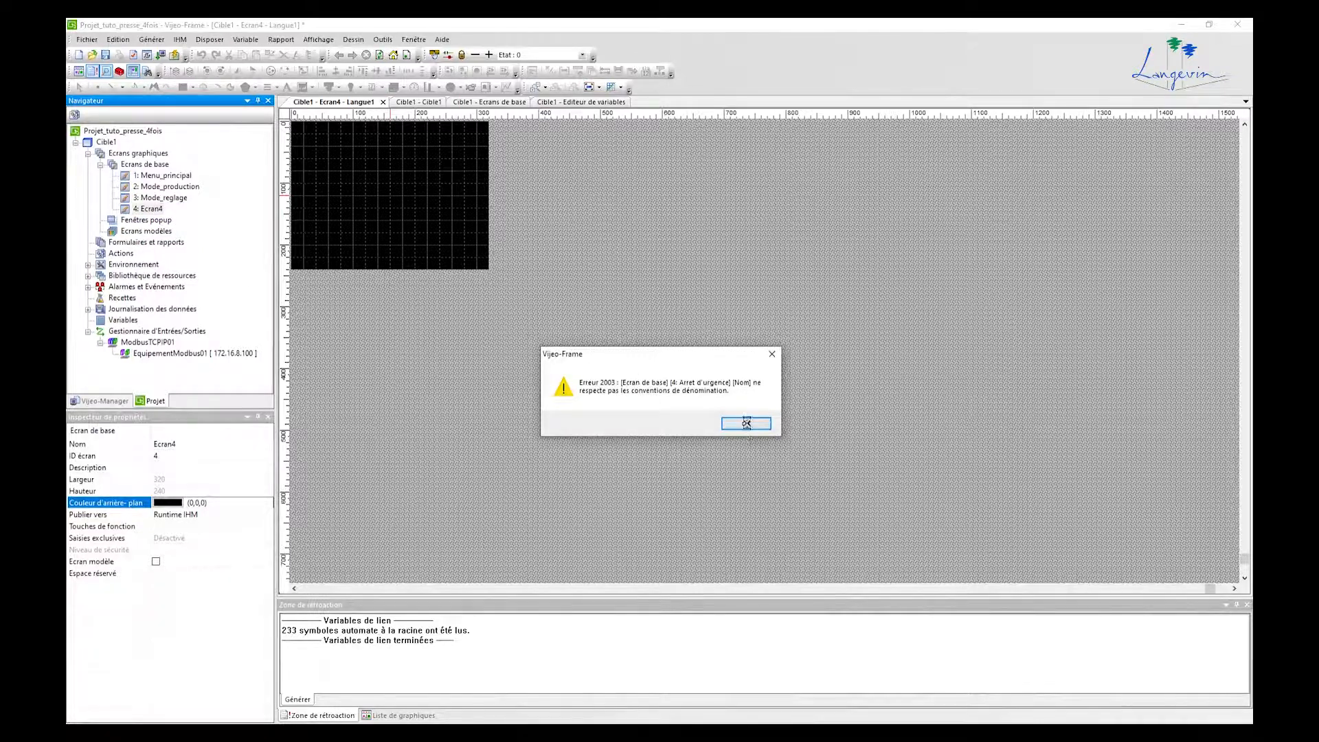
pyautogui.press('Return')
# Rename the fourth base screen as AU
pyautogui.rightClick(146, 215)
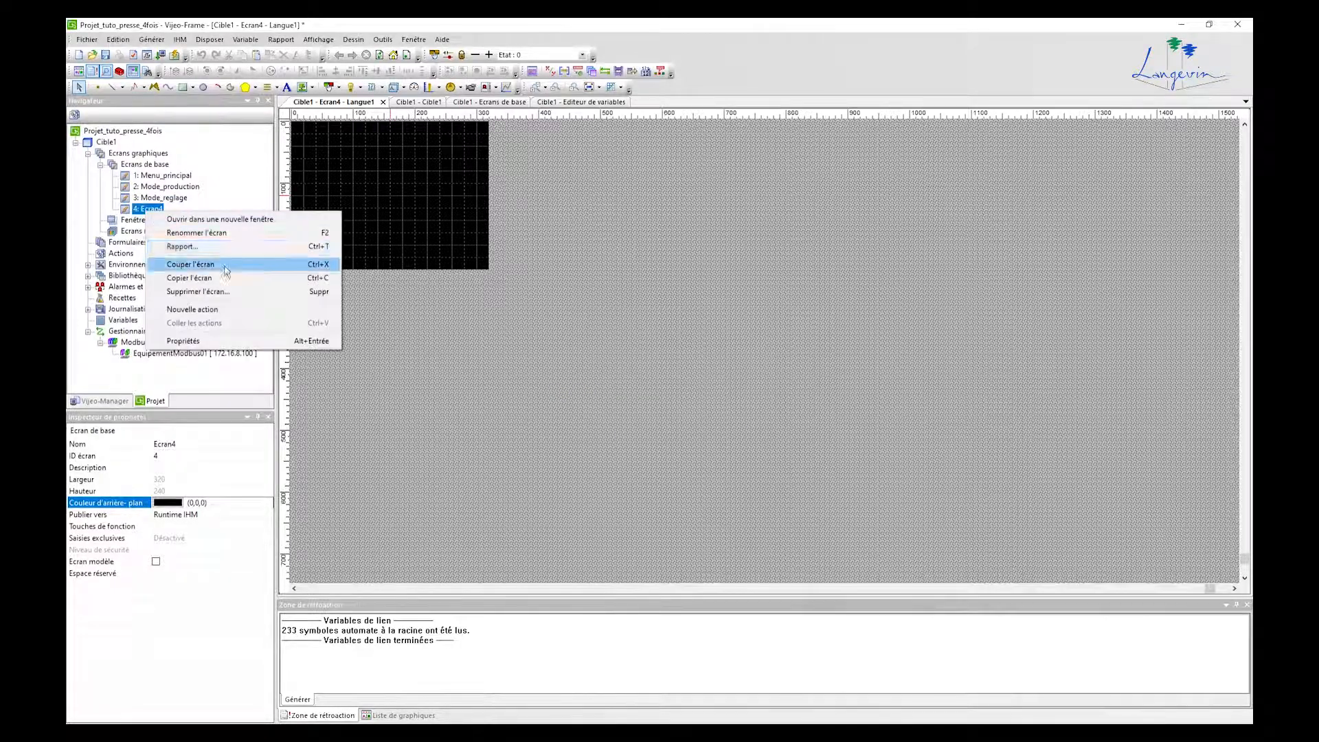
pyautogui.click(199, 237)
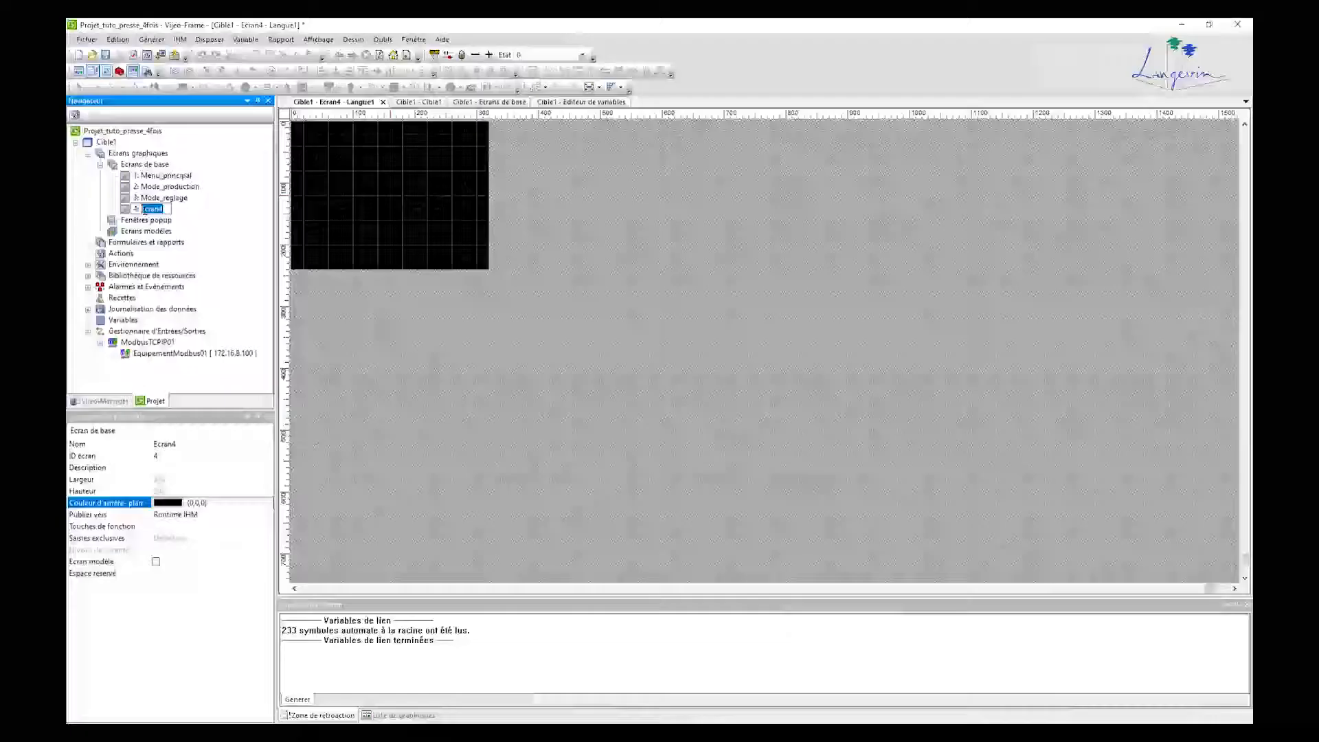
pyautogui.write('AU')
pyautogui.press('Return')
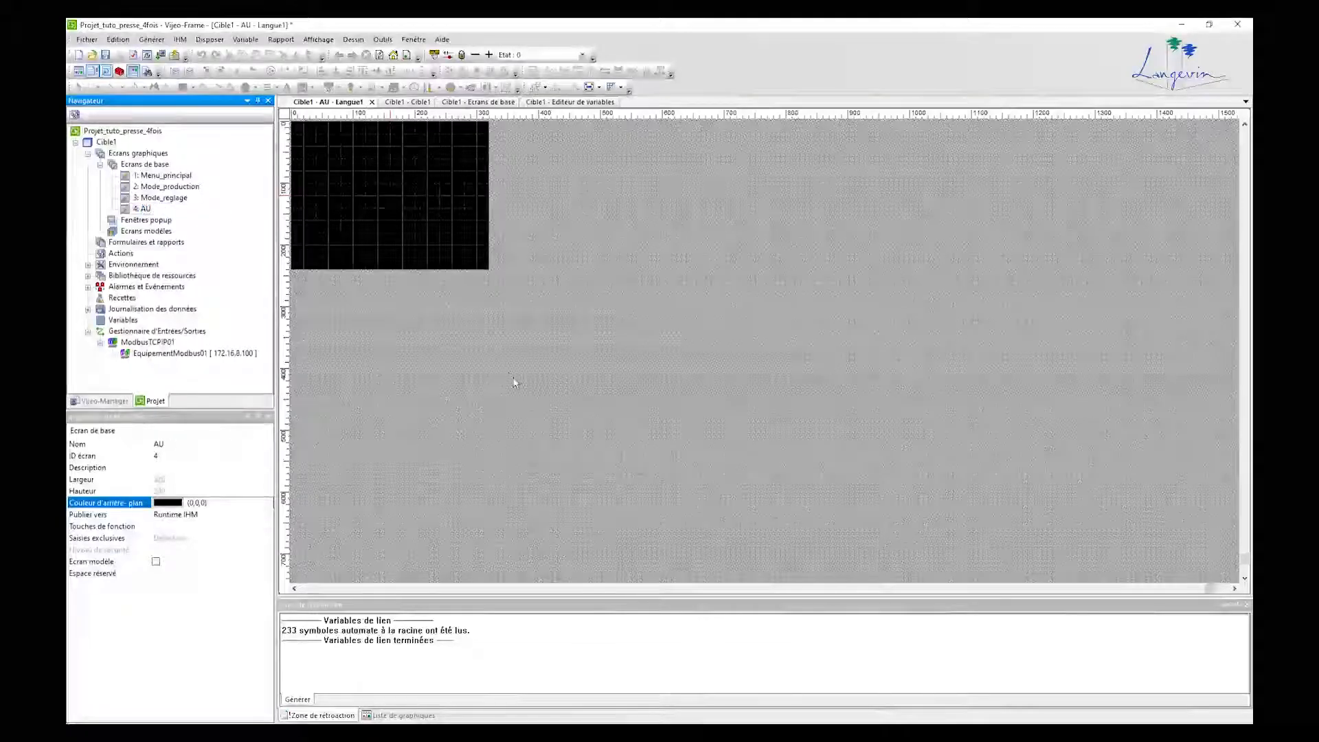
# Open the Menu_principal screen and copy its title text
pyautogui.doubleClick(166, 177)
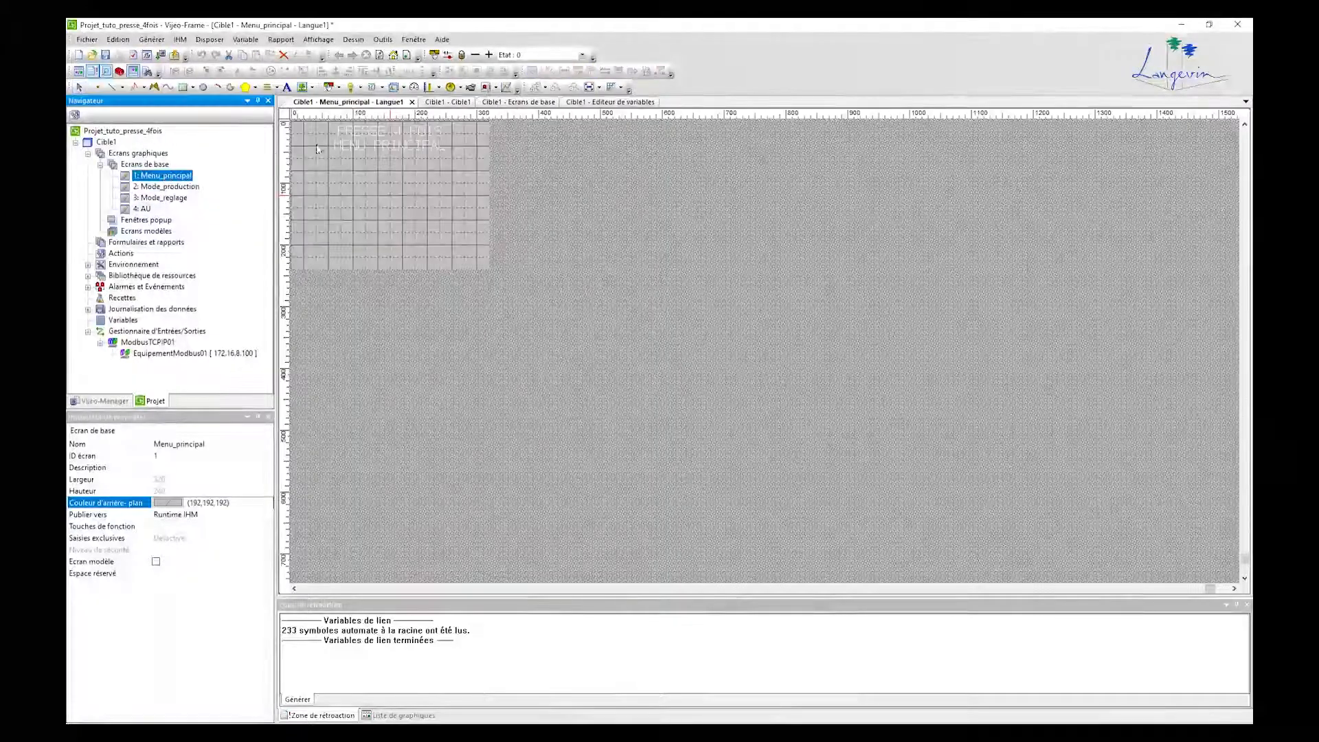
pyautogui.click(421, 131)
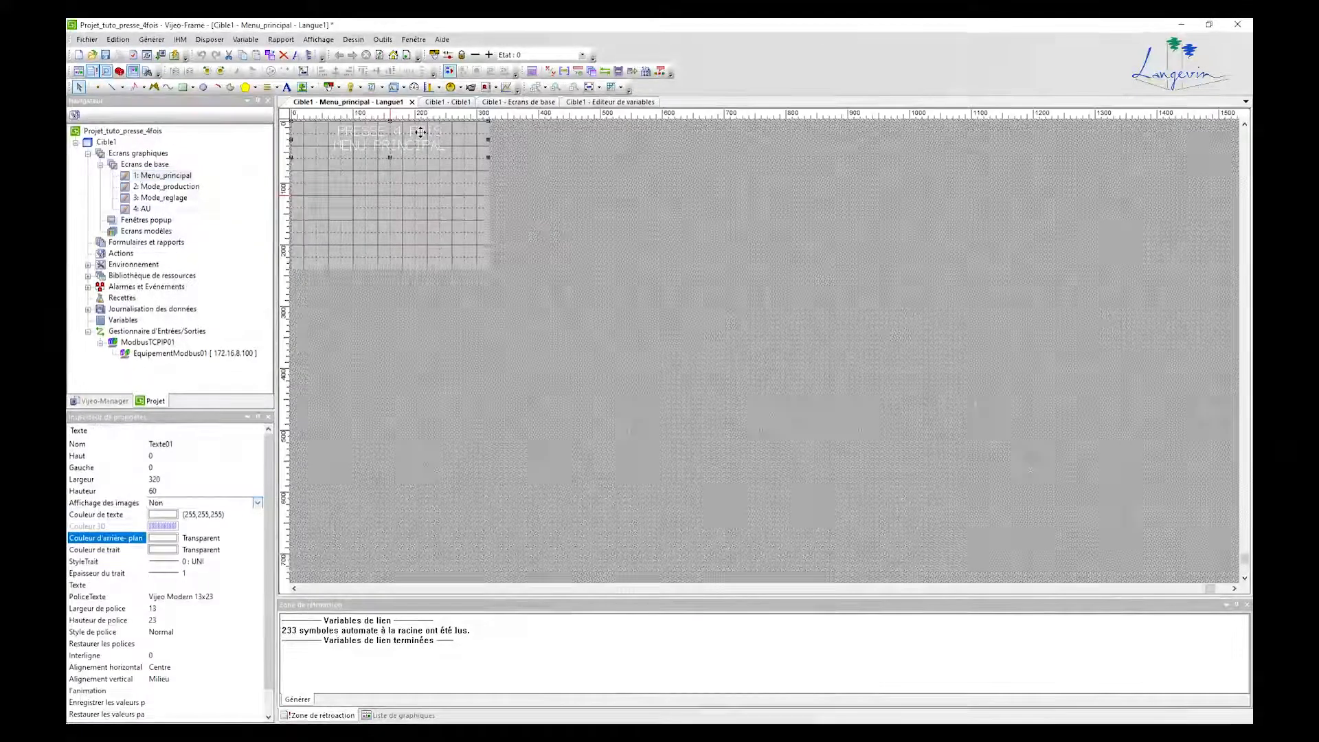
pyautogui.rightClick(420, 132)
pyautogui.click(468, 184)
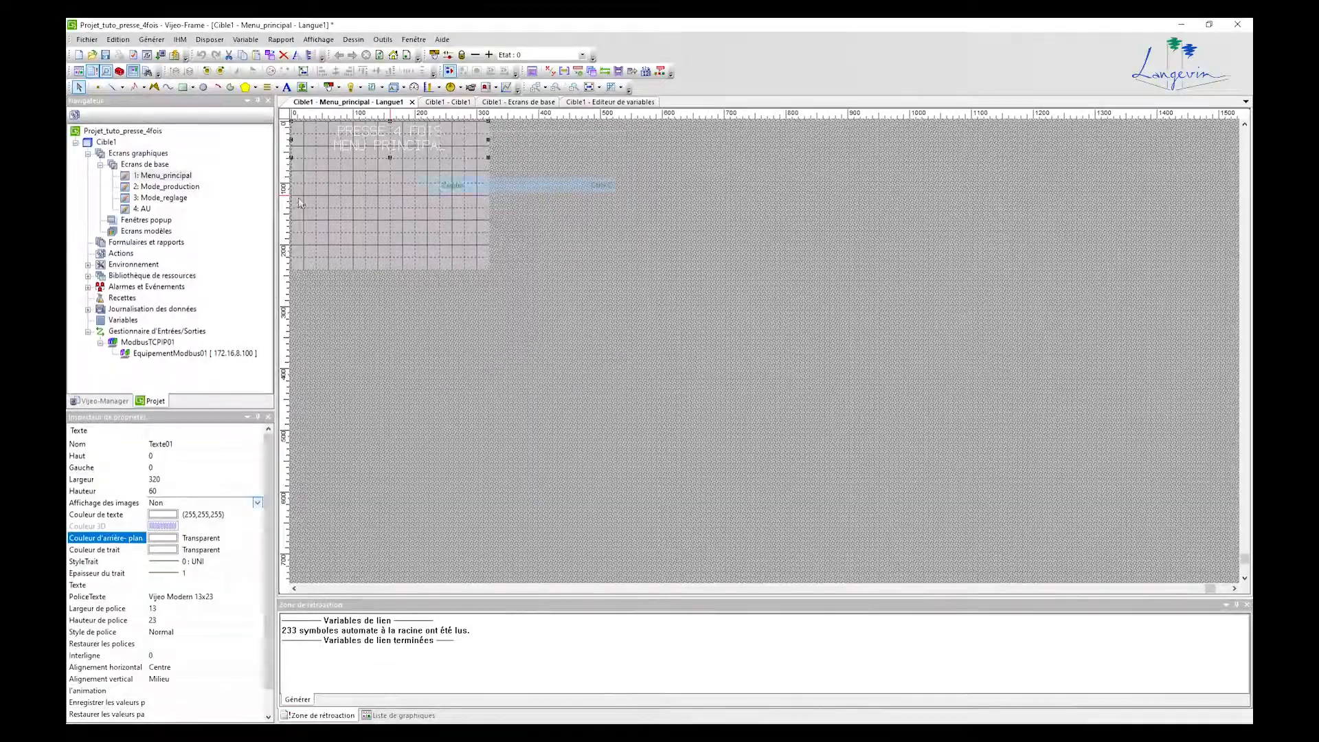
# Open the Mode_production screen and set its background colour to the grey stored among the preferred colours
pyautogui.click(199, 189)
pyautogui.doubleClick(199, 189)
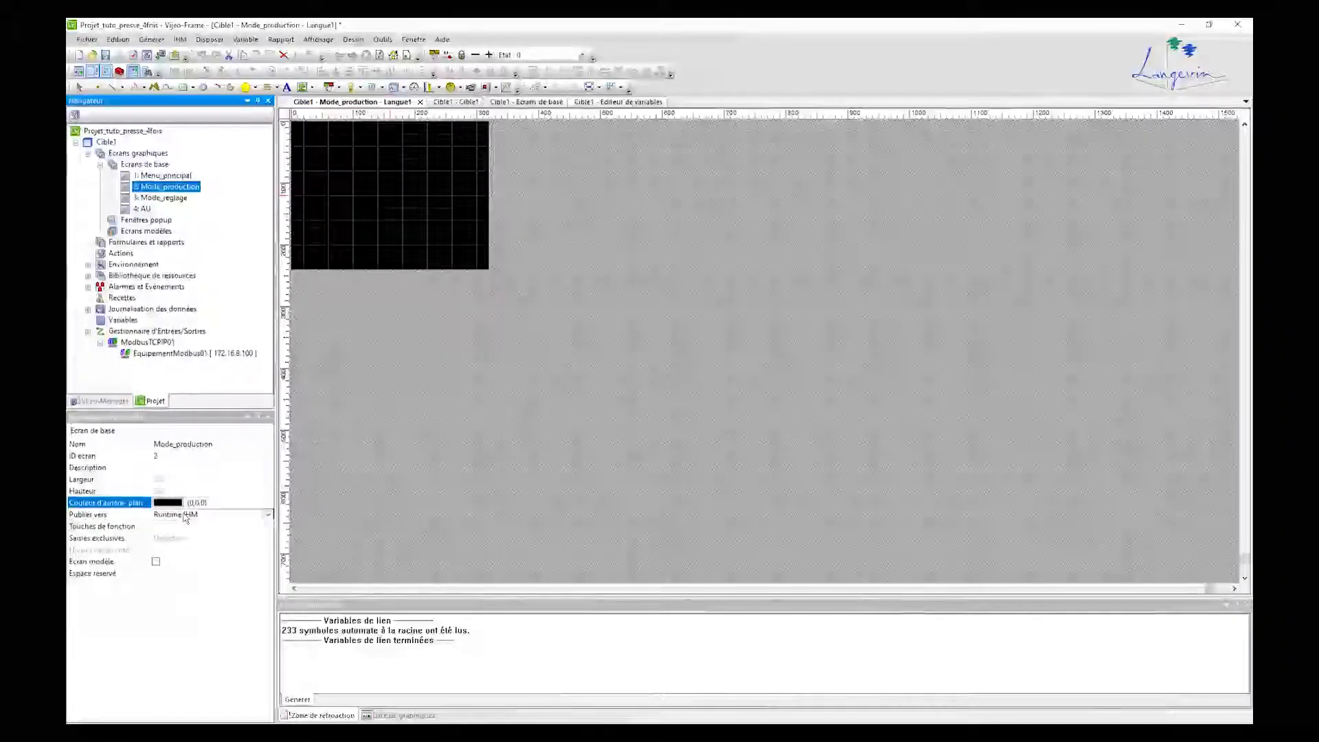
pyautogui.click(176, 508)
pyautogui.click(533, 412)
pyautogui.click(726, 472)
# Paste the copied title onto the Mode_production screen and change its second line to "MODE PRODUCTION"
pyautogui.rightClick(376, 173)
pyautogui.click(408, 182)
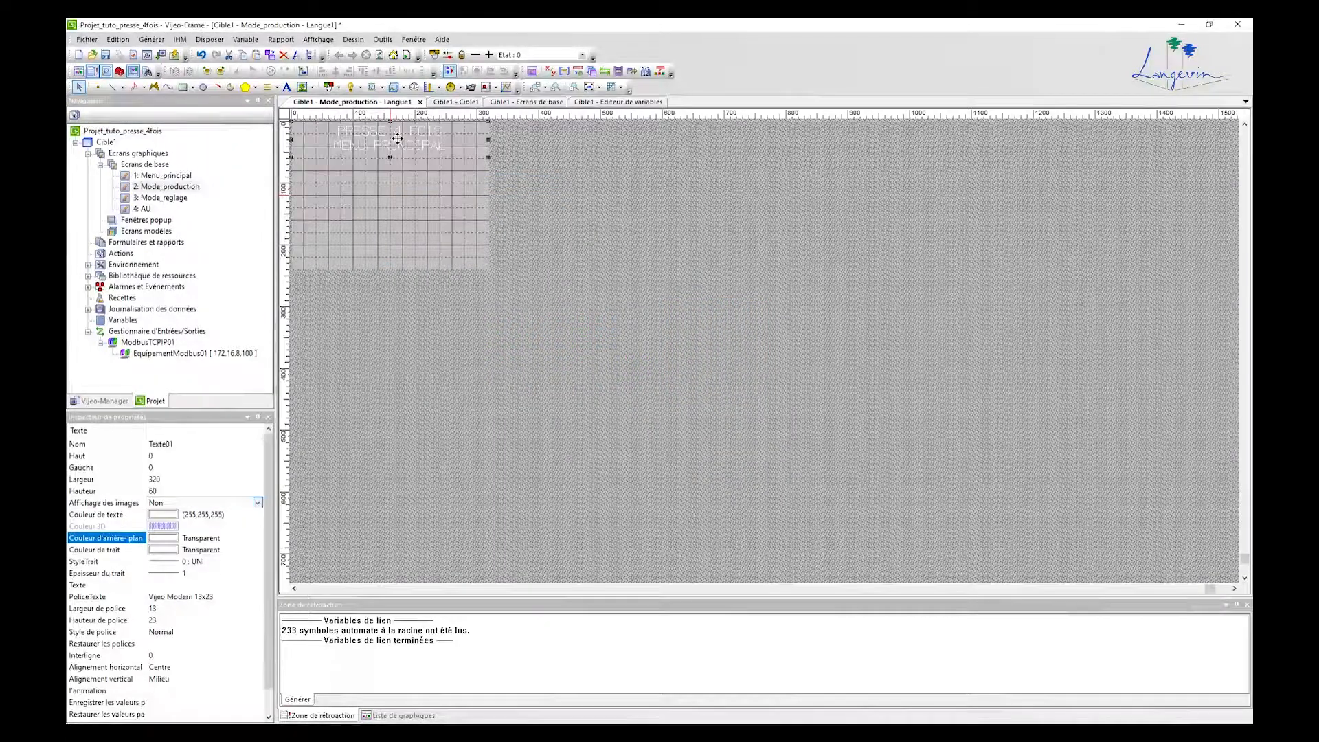
pyautogui.doubleClick(398, 139)
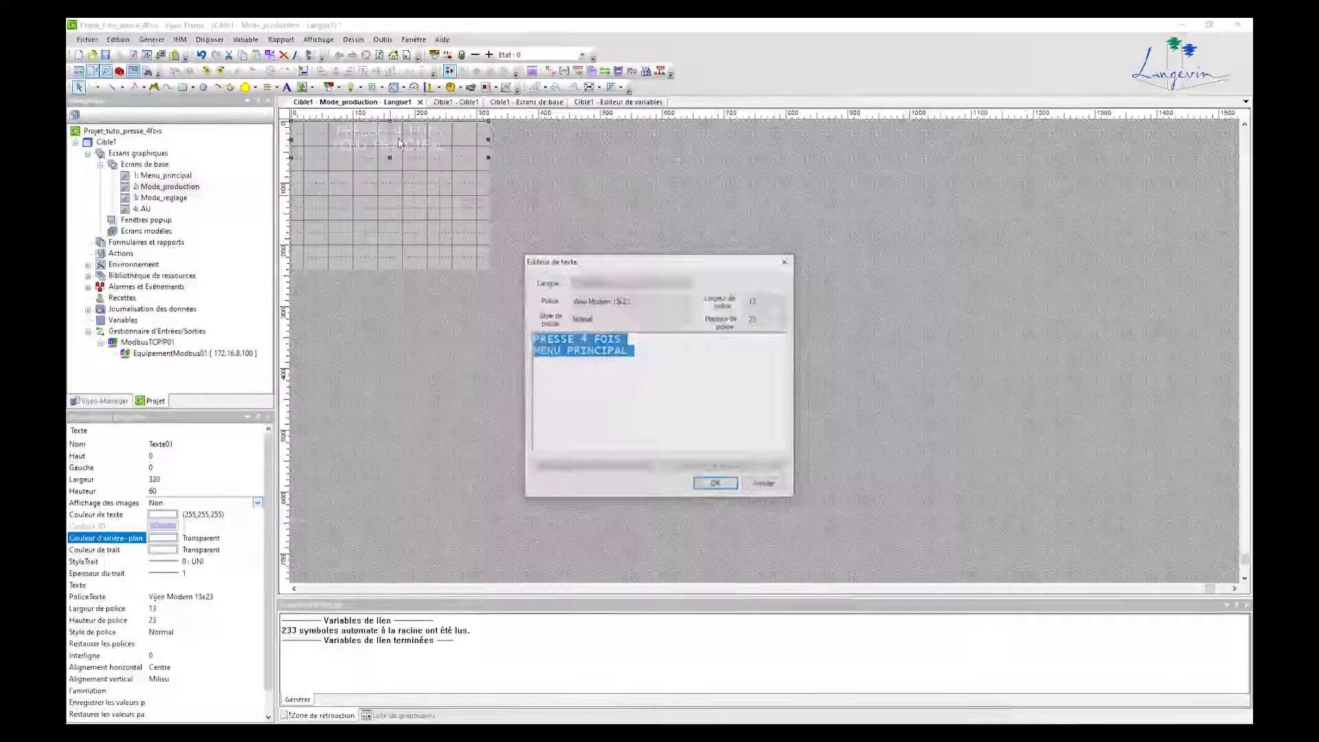
pyautogui.moveTo(627, 351); pyautogui.dragTo(525, 358)
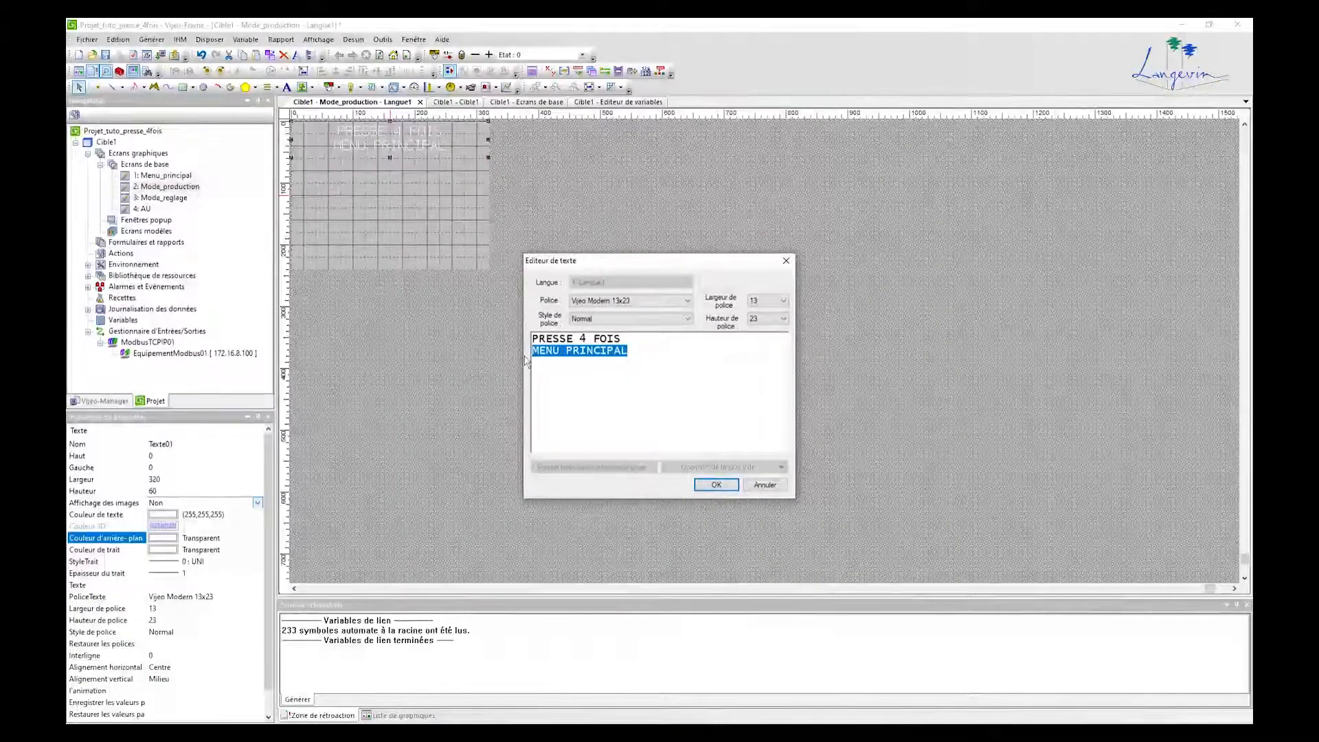
pyautogui.write('M')
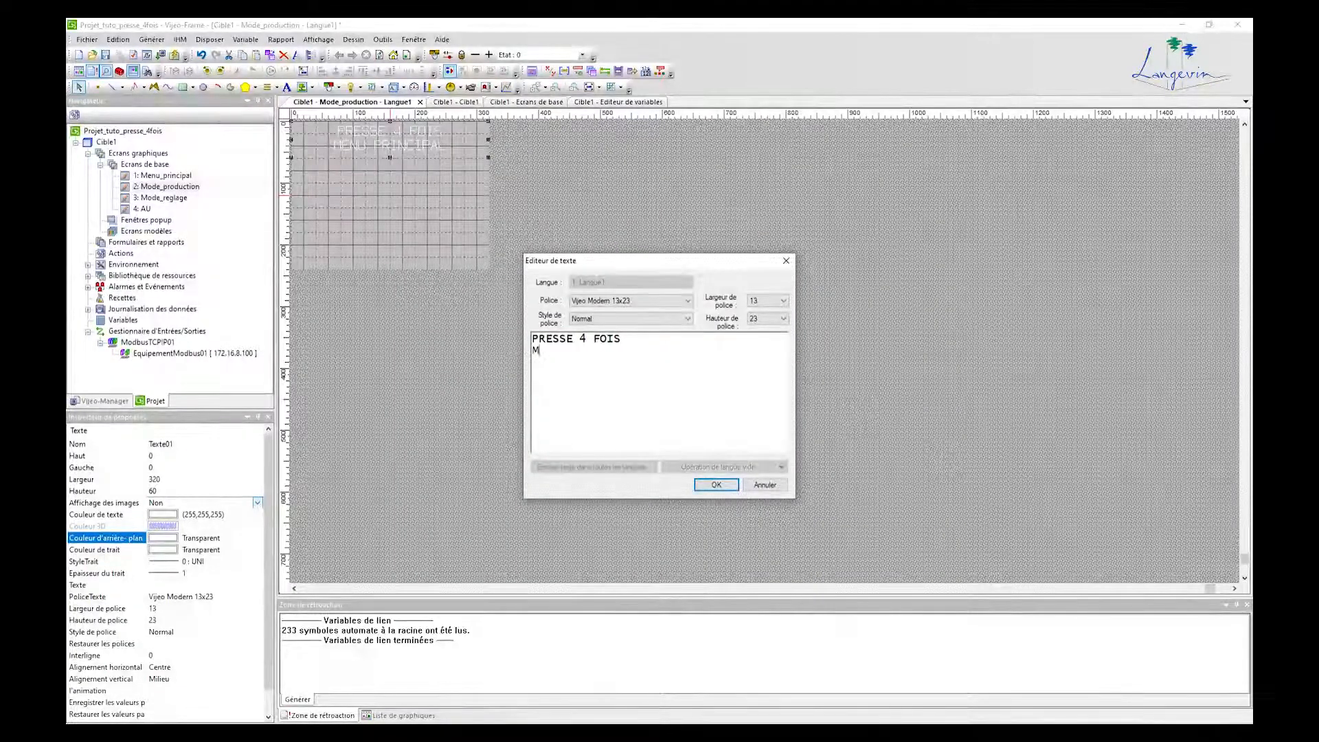
pyautogui.write('ODE PRO')
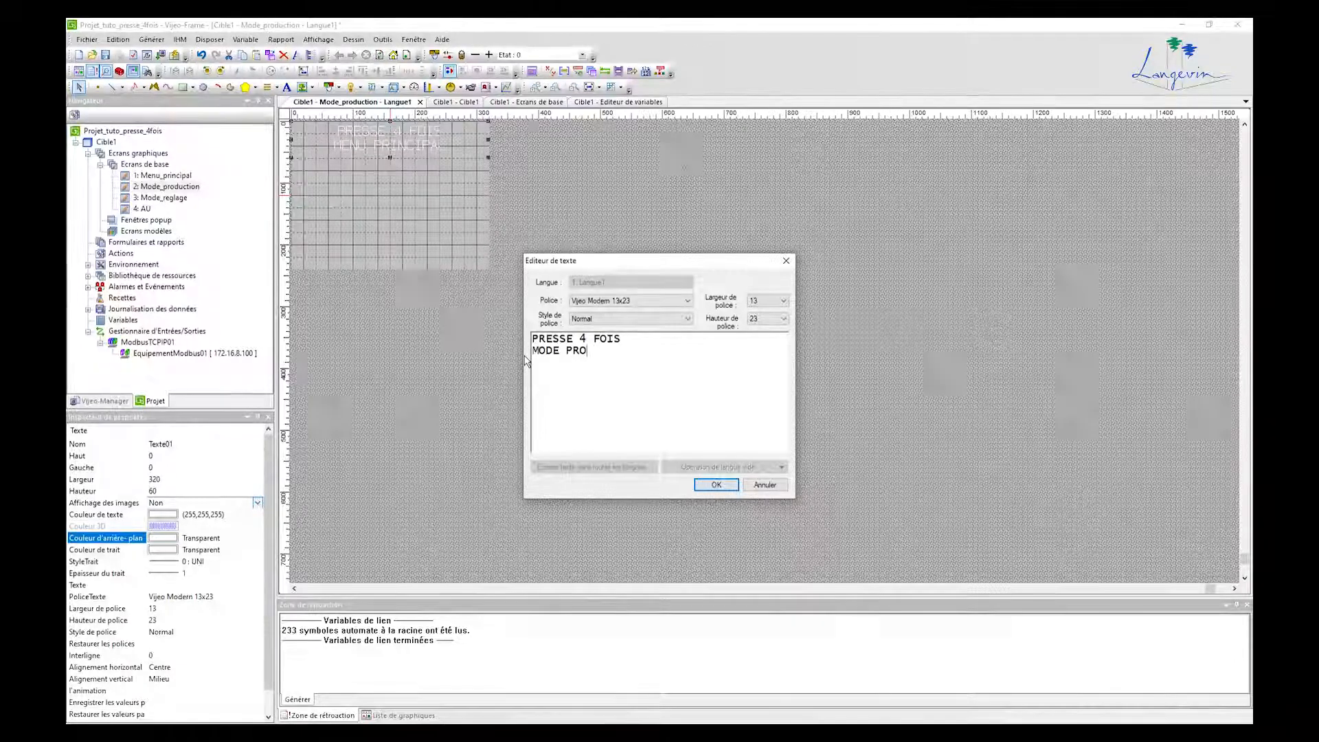
pyautogui.write('DUCTON')
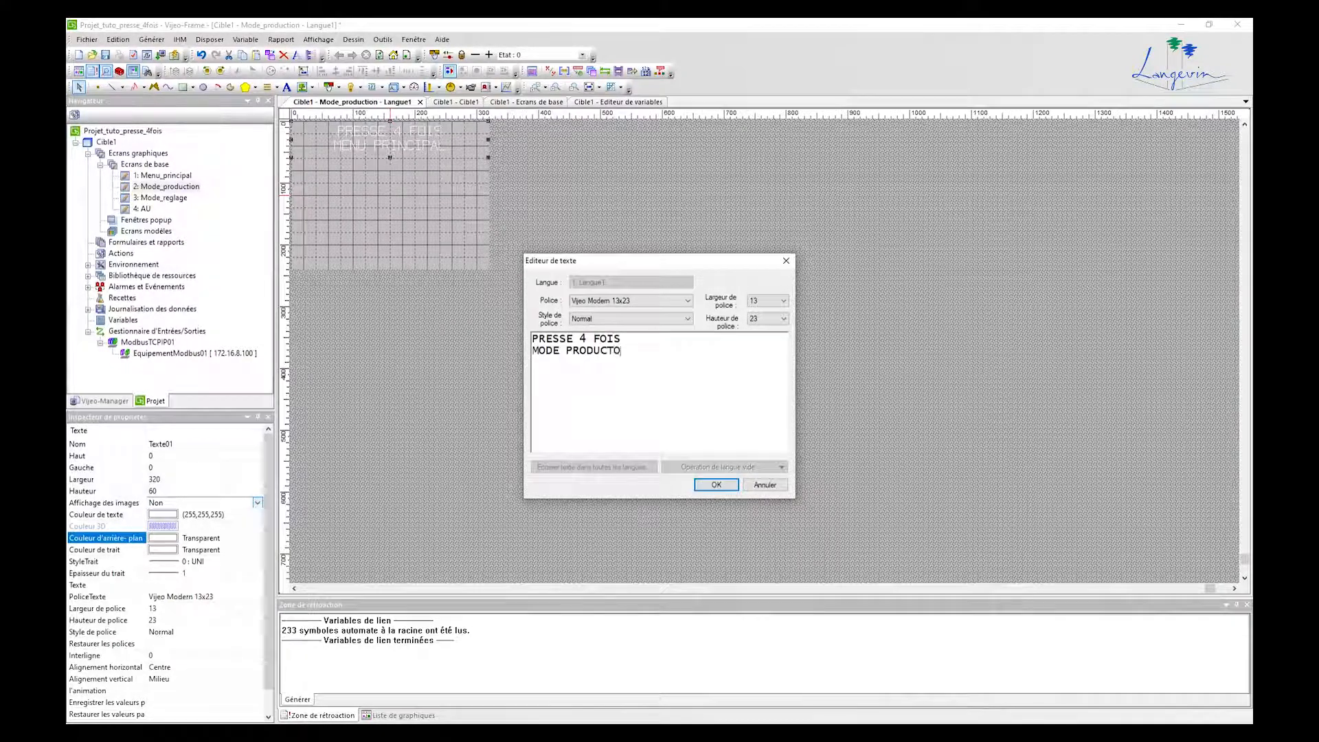
pyautogui.click(615, 350)
pyautogui.write('ION')
pyautogui.click(715, 485)
# Open the Mode_reglage screen and paste the copied title text onto it
pyautogui.doubleClick(165, 197)
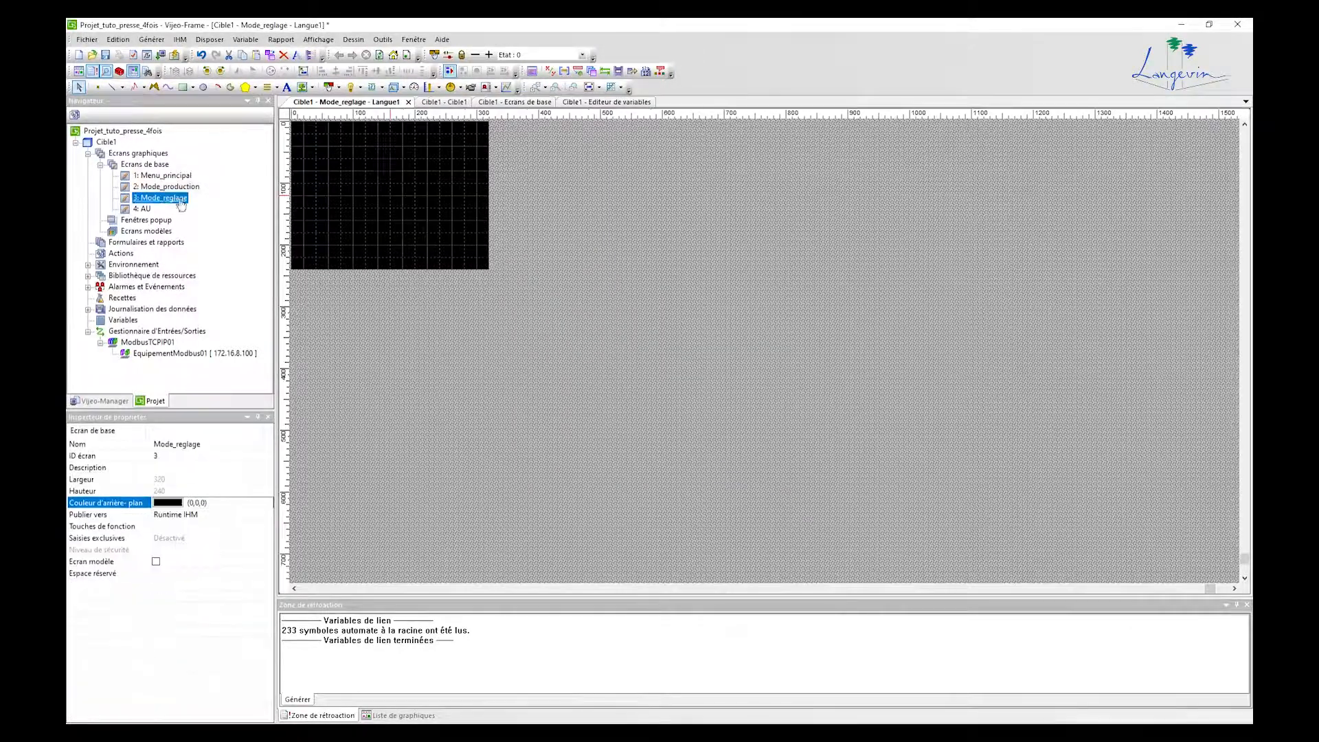
pyautogui.rightClick(388, 158)
pyautogui.click(412, 155)
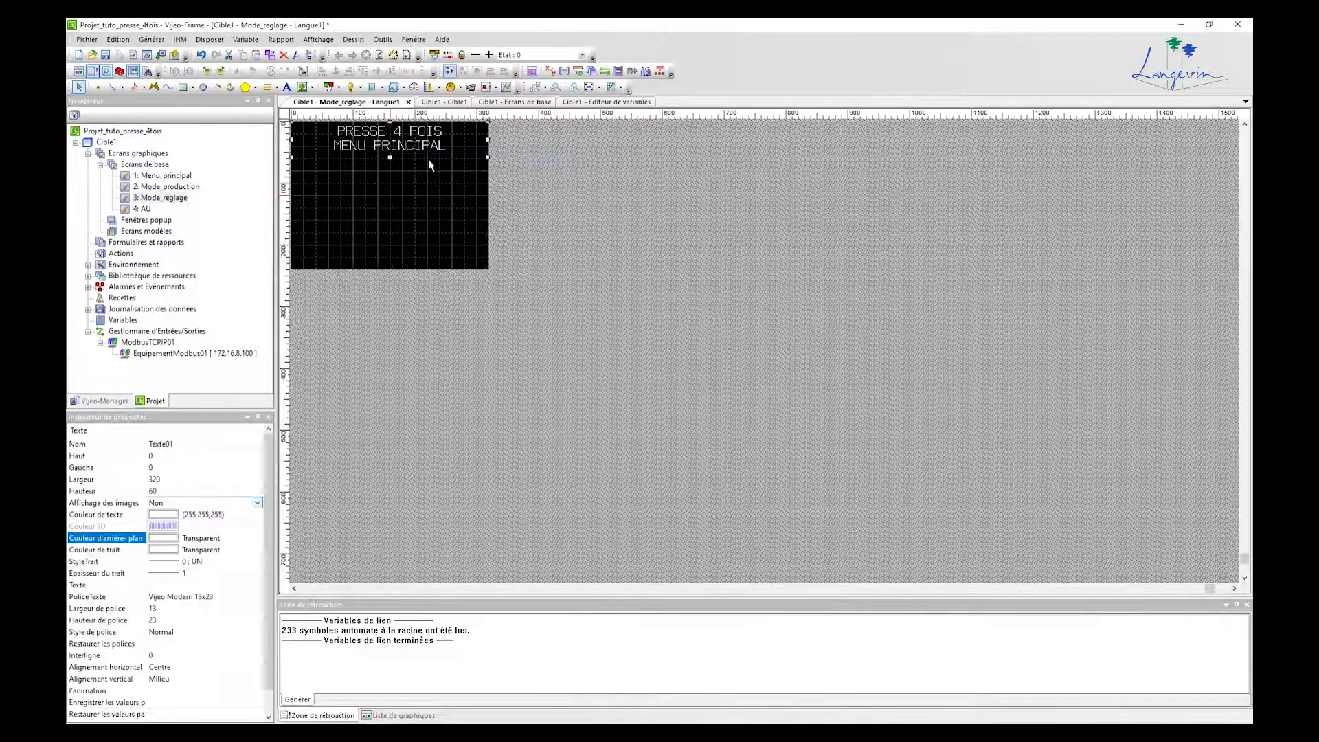
# Change the second line of the Mode_reglage screen's title to "MODE REGLAGE"
pyautogui.doubleClick(388, 144)
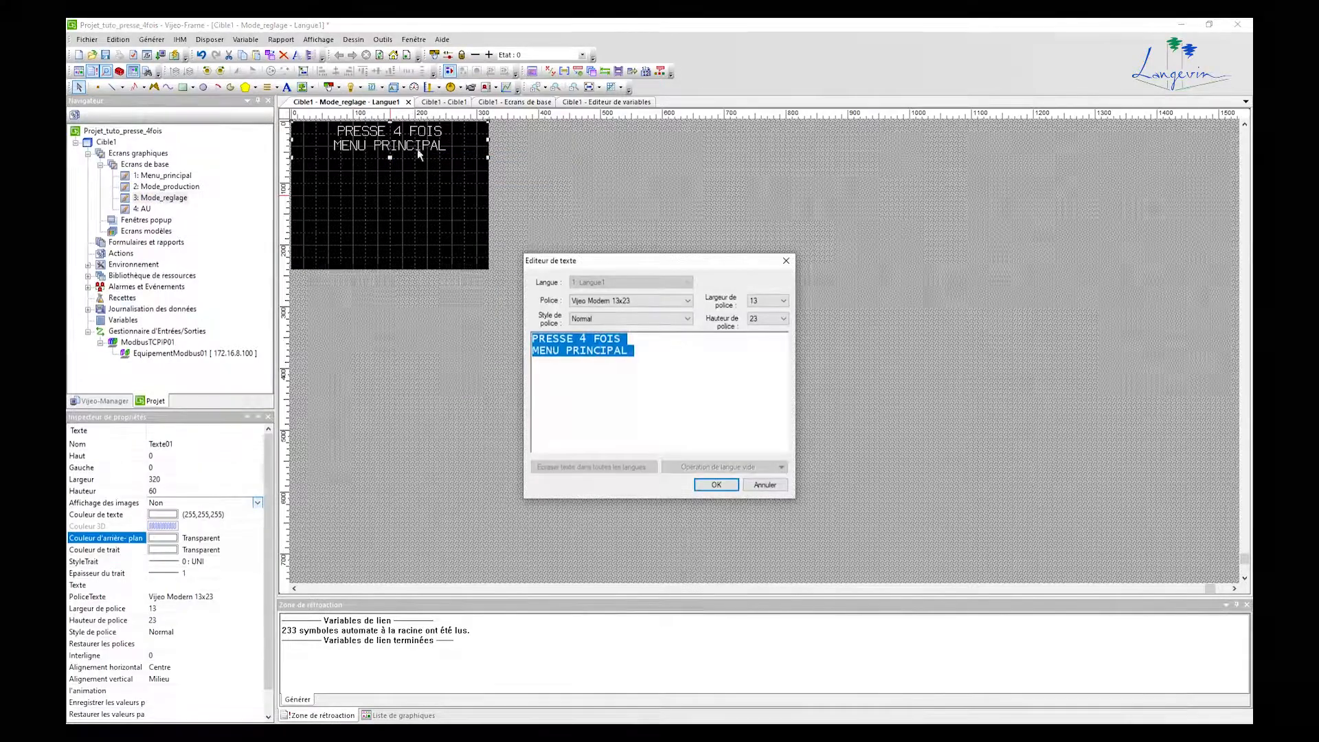
pyautogui.doubleClick(552, 351)
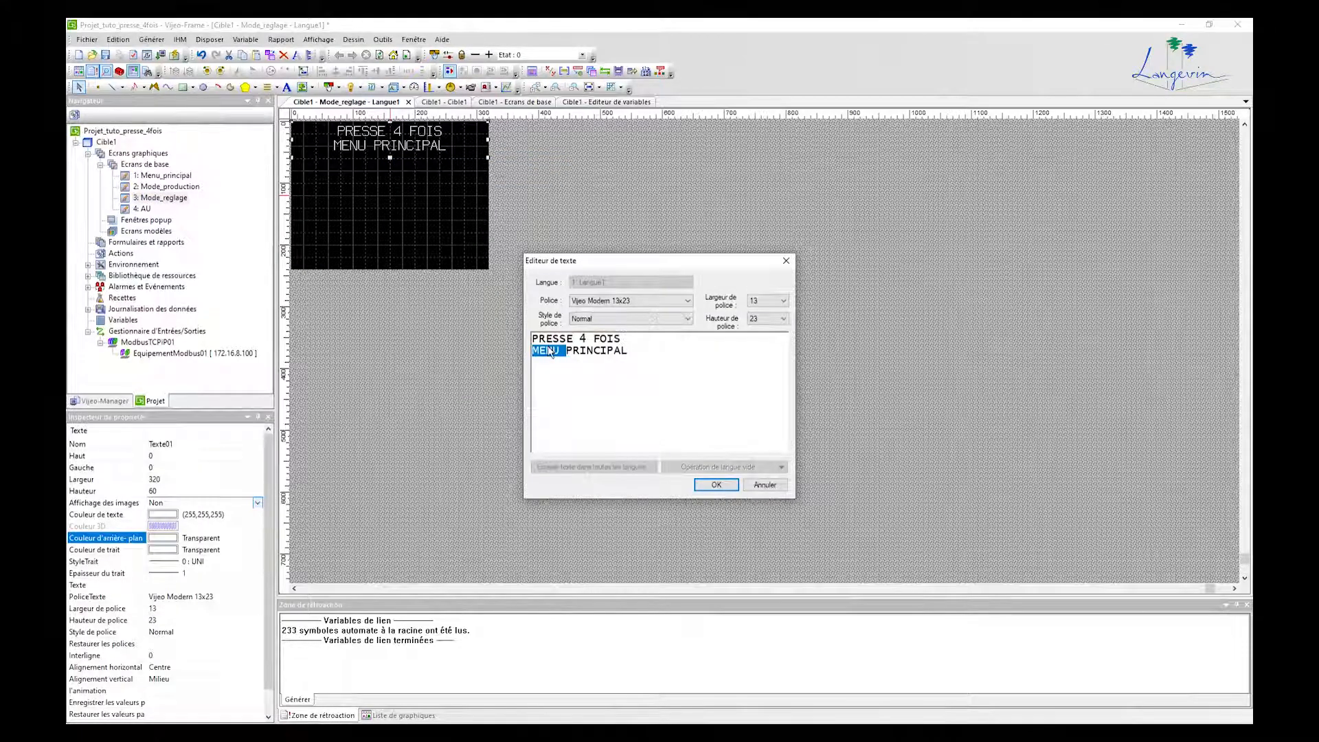
pyautogui.write('MODE RAGLMA')
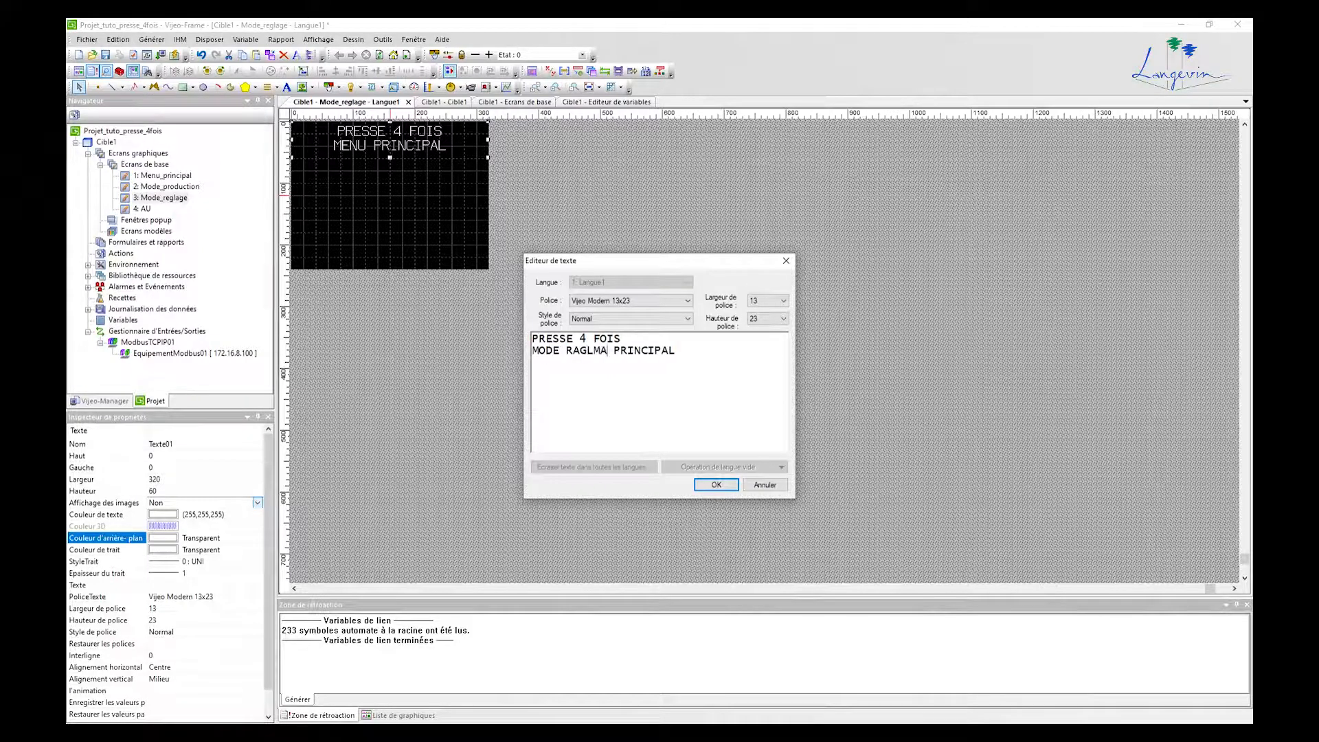
pyautogui.press('BackSpace')
pyautogui.press('BackSpace')
pyautogui.press('BackSpace')
pyautogui.press('BackSpace')
pyautogui.press('BackSpace')
pyautogui.write('EGLAGE')
pyautogui.press('Delete')
pyautogui.press('Delete')
pyautogui.press('Delete')
pyautogui.press('Delete')
pyautogui.press('Delete')
pyautogui.press('Delete')
pyautogui.press('Delete')
pyautogui.press('Delete')
pyautogui.press('Delete')
pyautogui.press('Delete')
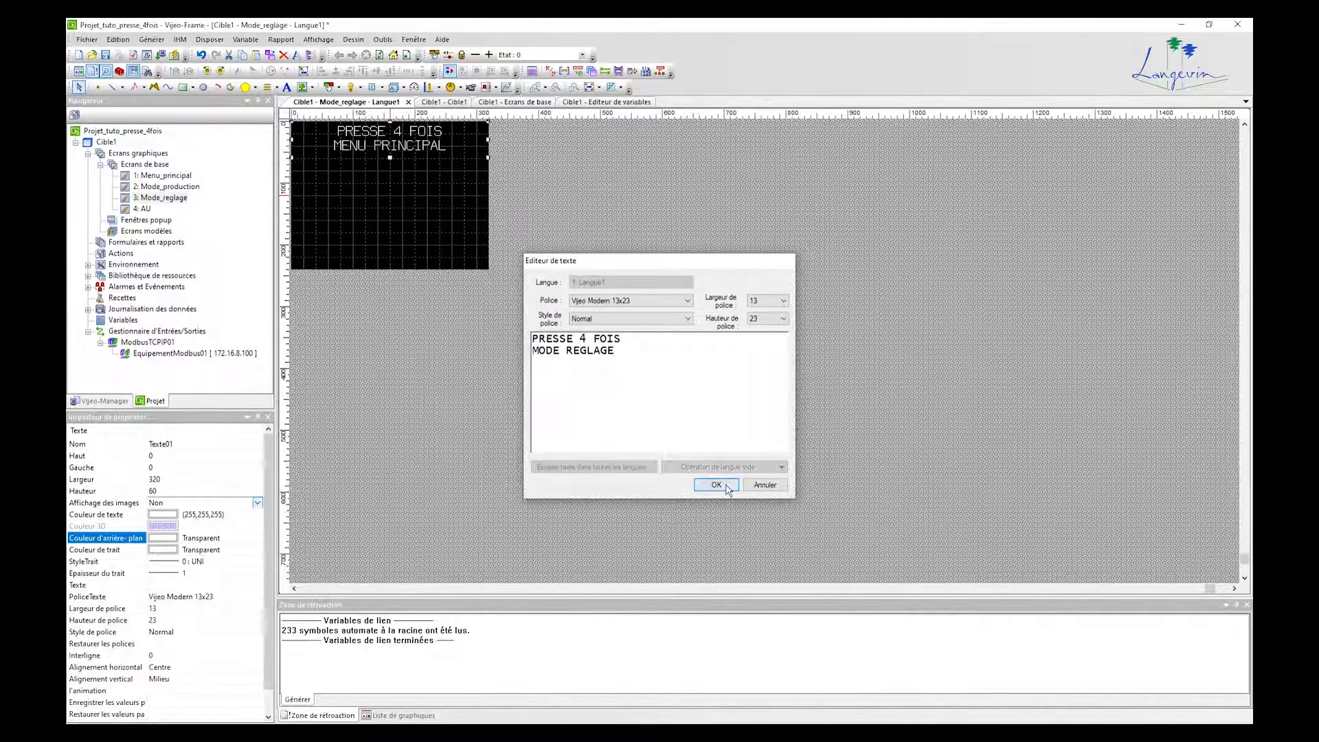
pyautogui.click(726, 487)
# Open the AU screen and set its background colour to red (255,0,0)
pyautogui.doubleClick(150, 212)
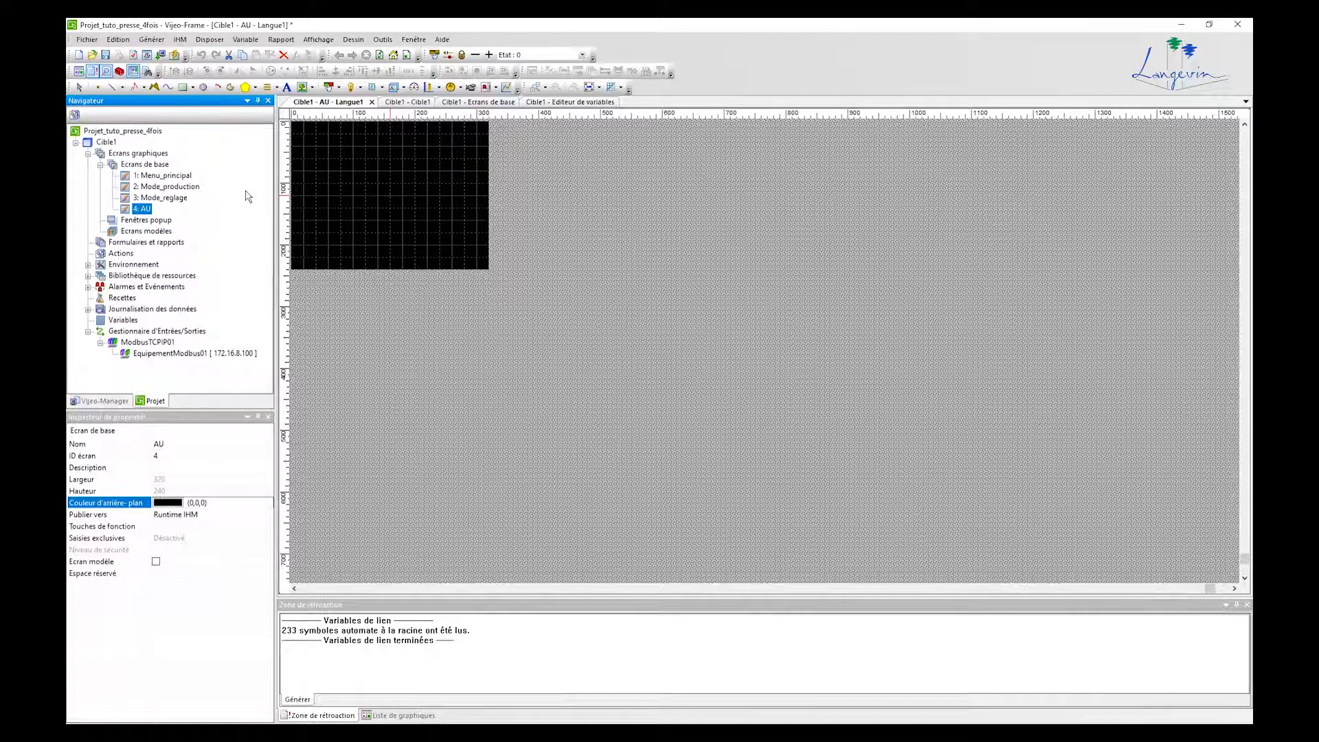
pyautogui.rightClick(361, 166)
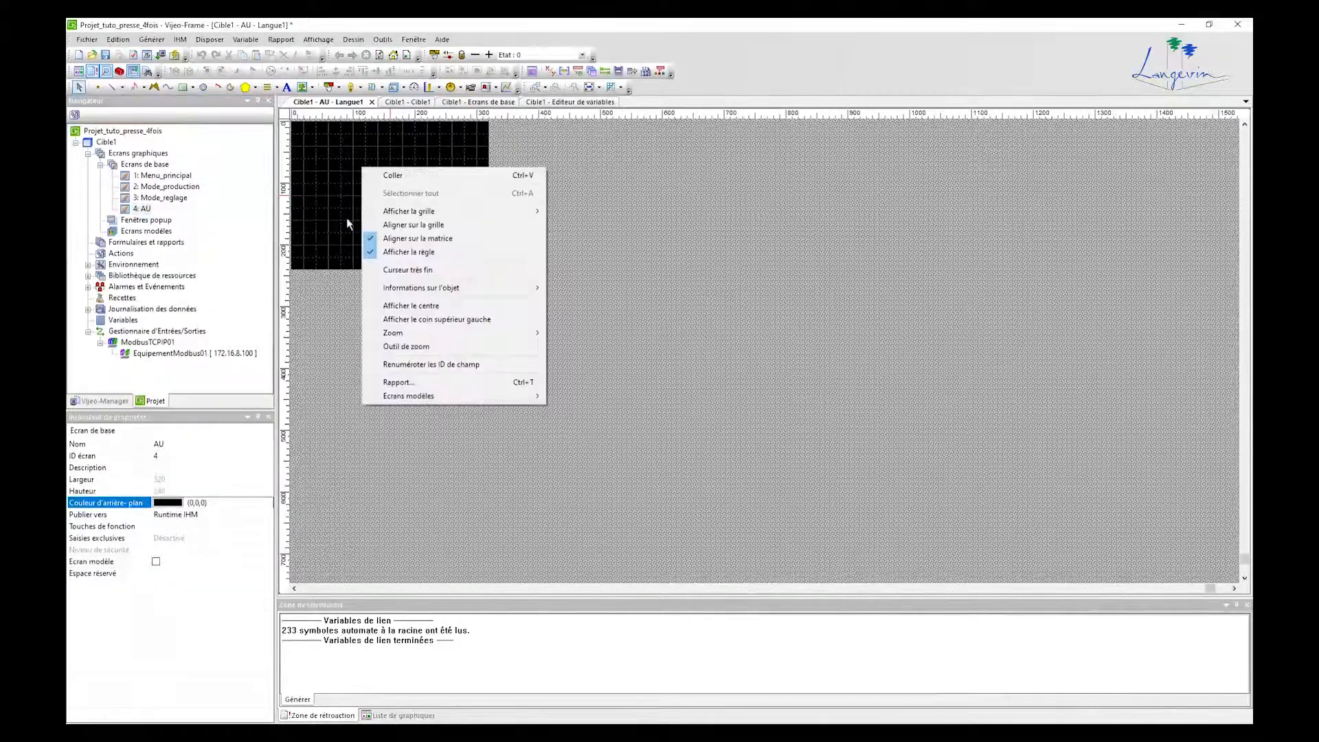
pyautogui.click(342, 218)
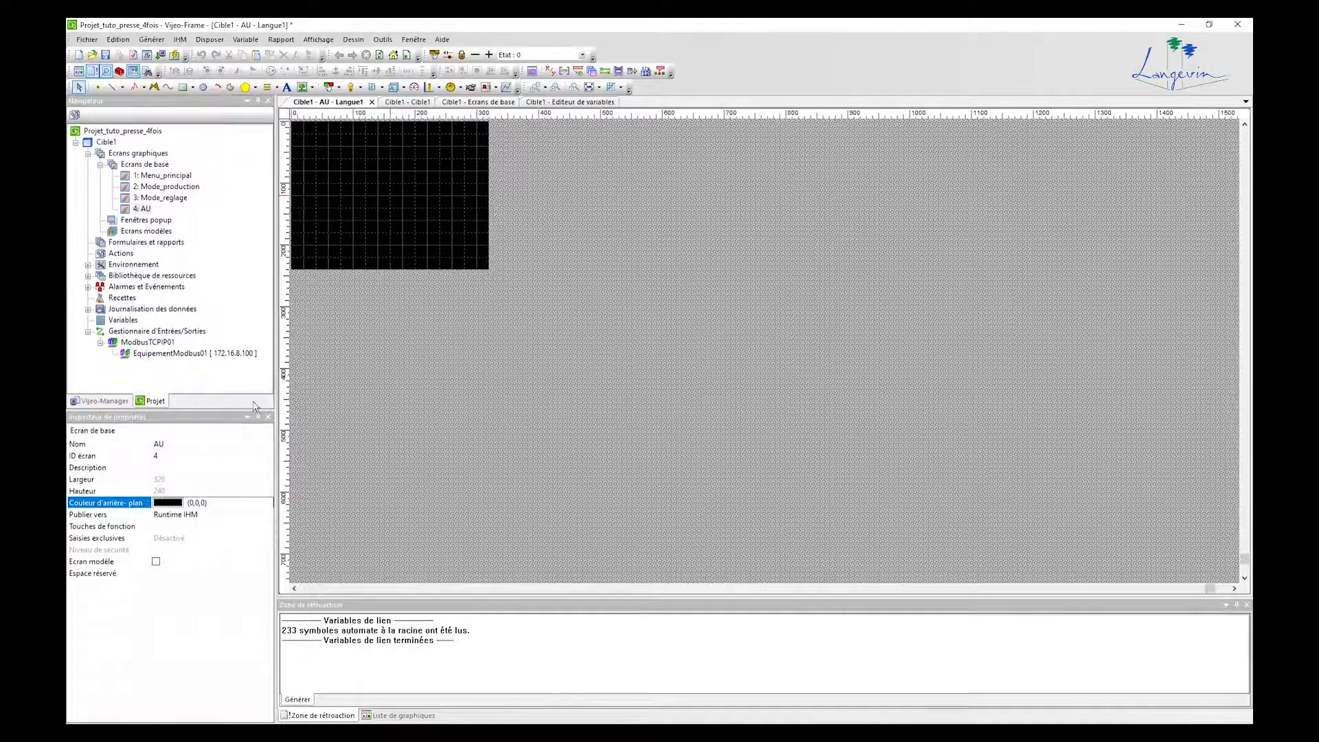
pyautogui.click(177, 507)
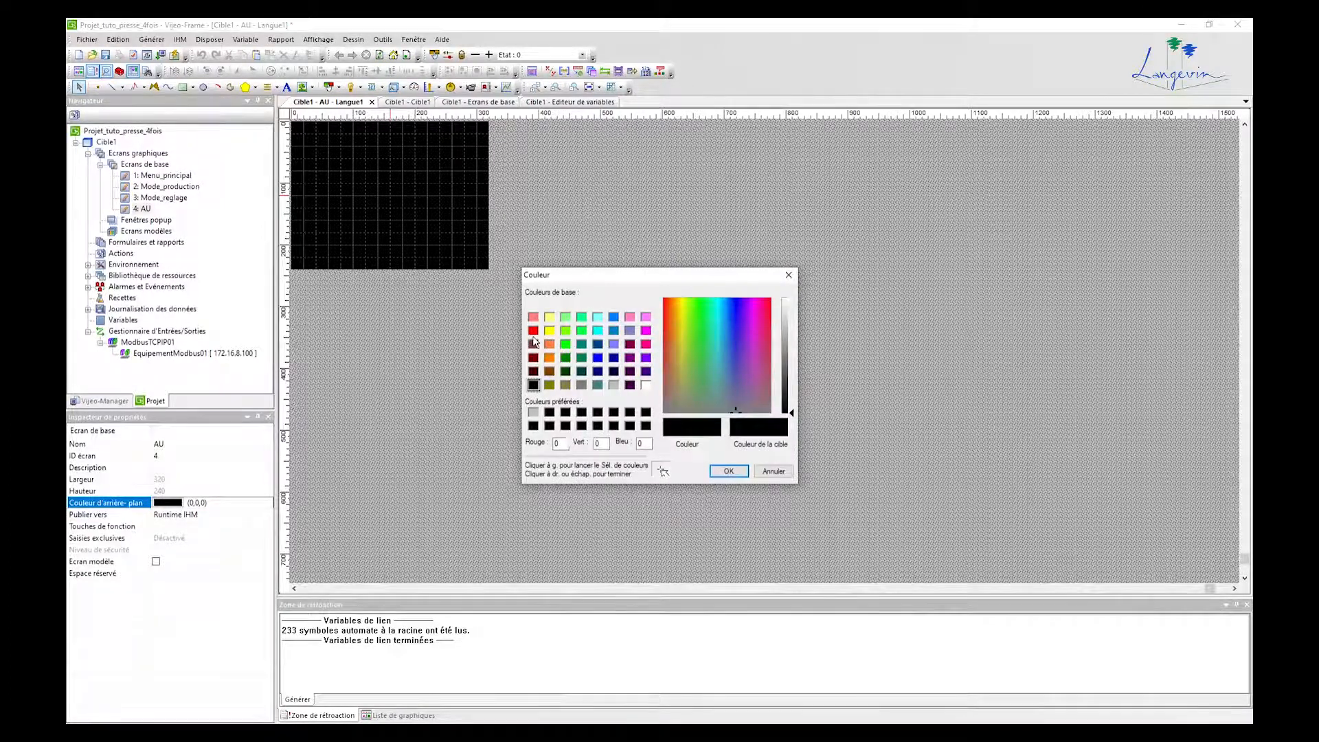
pyautogui.click(533, 330)
pyautogui.click(728, 471)
# Paste the copied title onto the AU screen and replace its whole text with "ARRET D'URGENCE"
pyautogui.rightClick(397, 224)
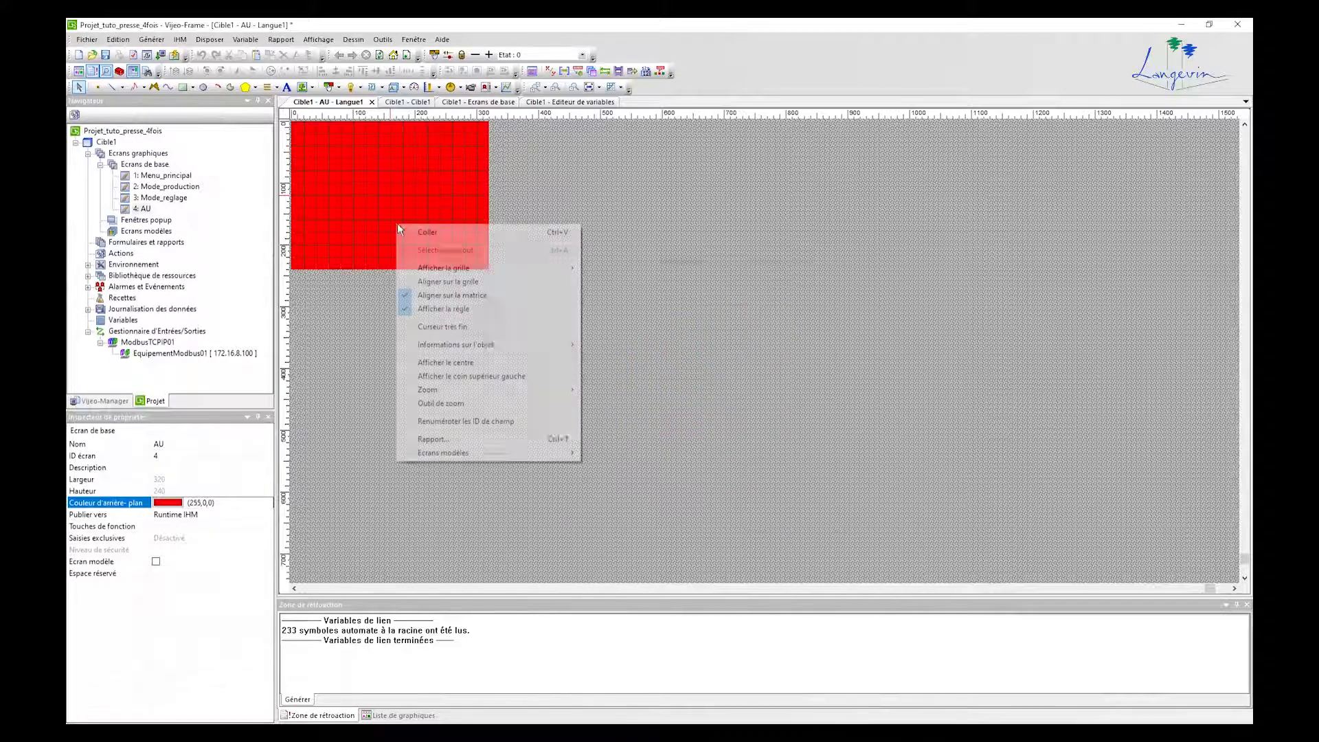
pyautogui.click(440, 231)
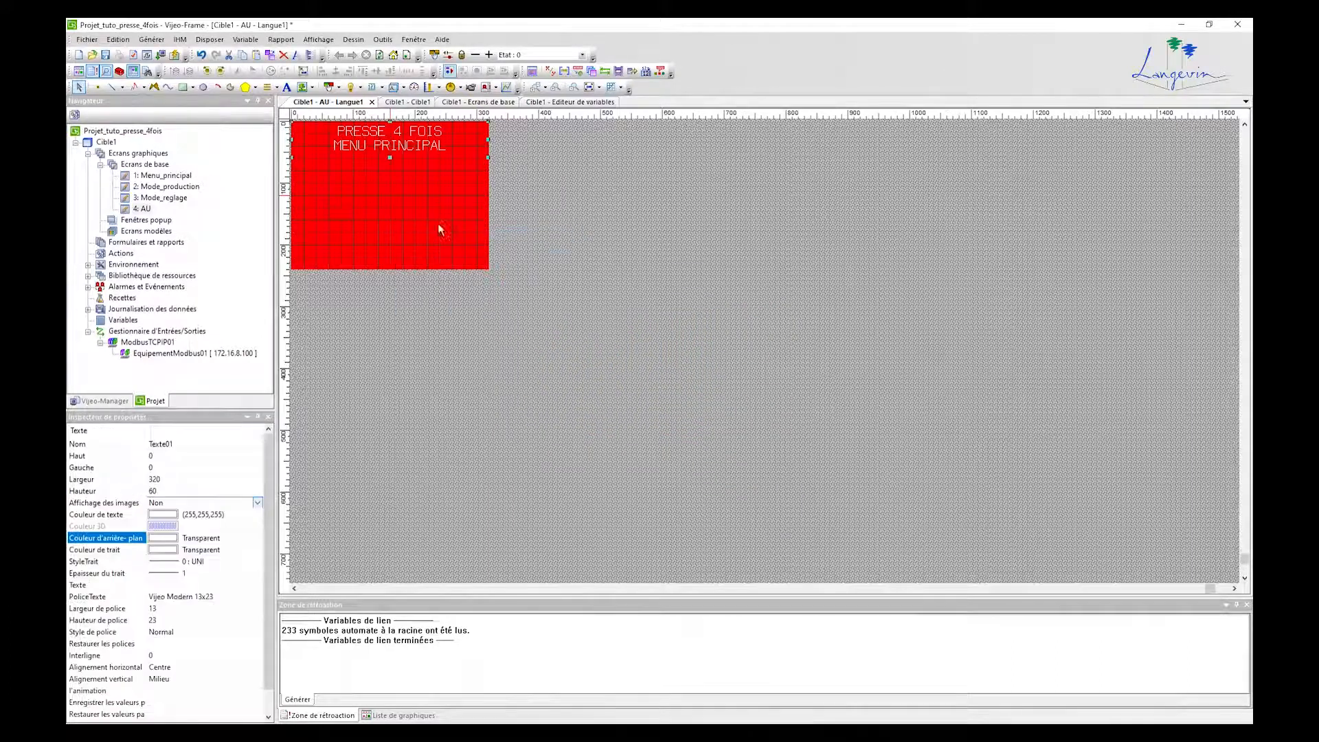
pyautogui.doubleClick(399, 147)
pyautogui.click(629, 351)
pyautogui.moveTo(628, 351); pyautogui.dragTo(510, 339)
pyautogui.write('ARRET')
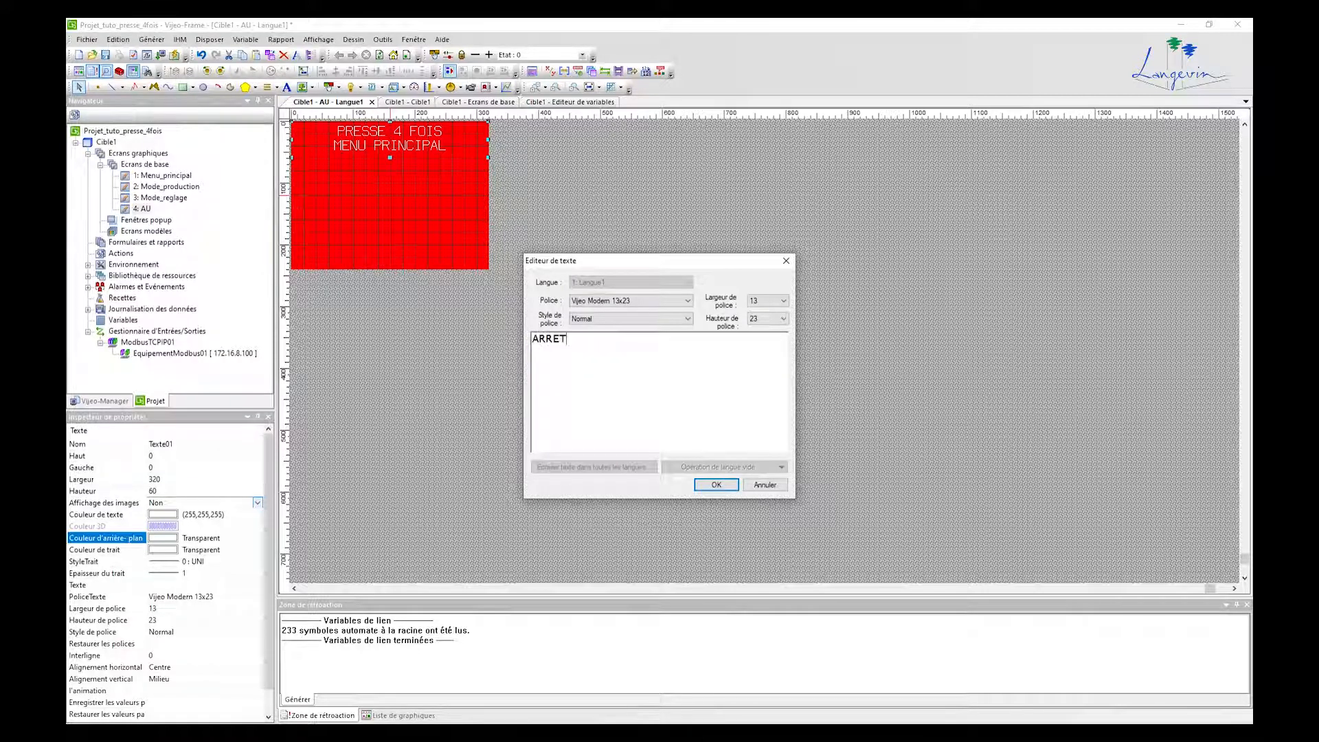
pyautogui.write(" D'URGENCE")
pyautogui.click(714, 485)
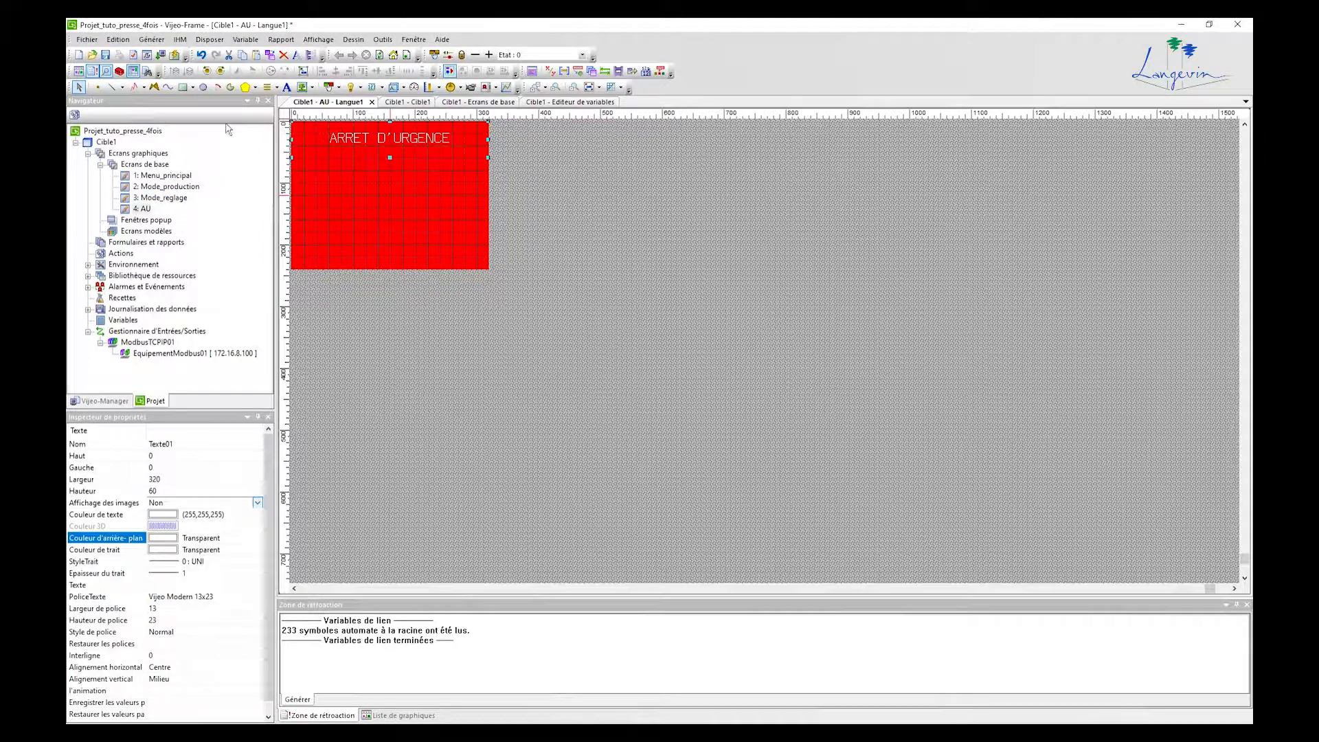
# Paste a second copy of the title on the AU screen and move it to about 100 from the screen's top edge, 0 from its left
pyautogui.rightClick(323, 180)
pyautogui.click(356, 186)
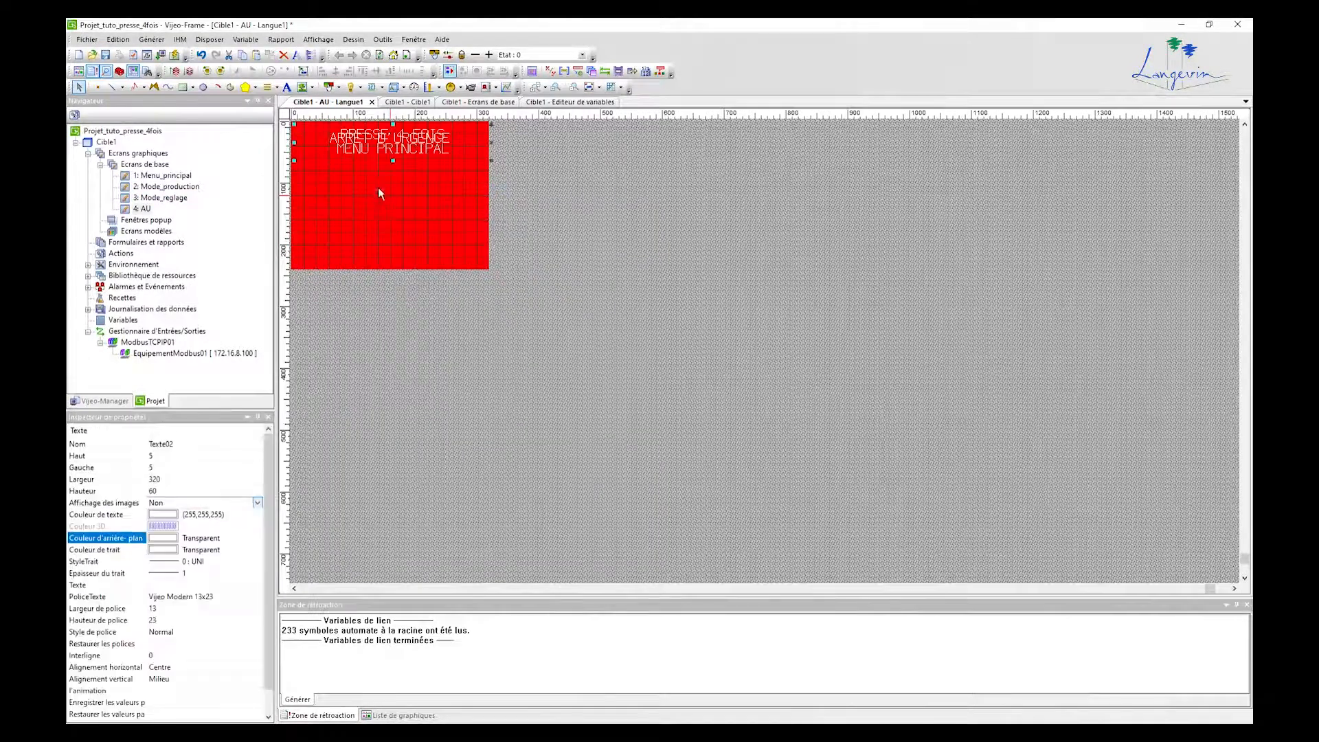
pyautogui.moveTo(389, 142); pyautogui.dragTo(386, 200)
# Replace the text of the AU screen's lower label with "Déverouiller l'AU"
pyautogui.doubleClick(385, 200)
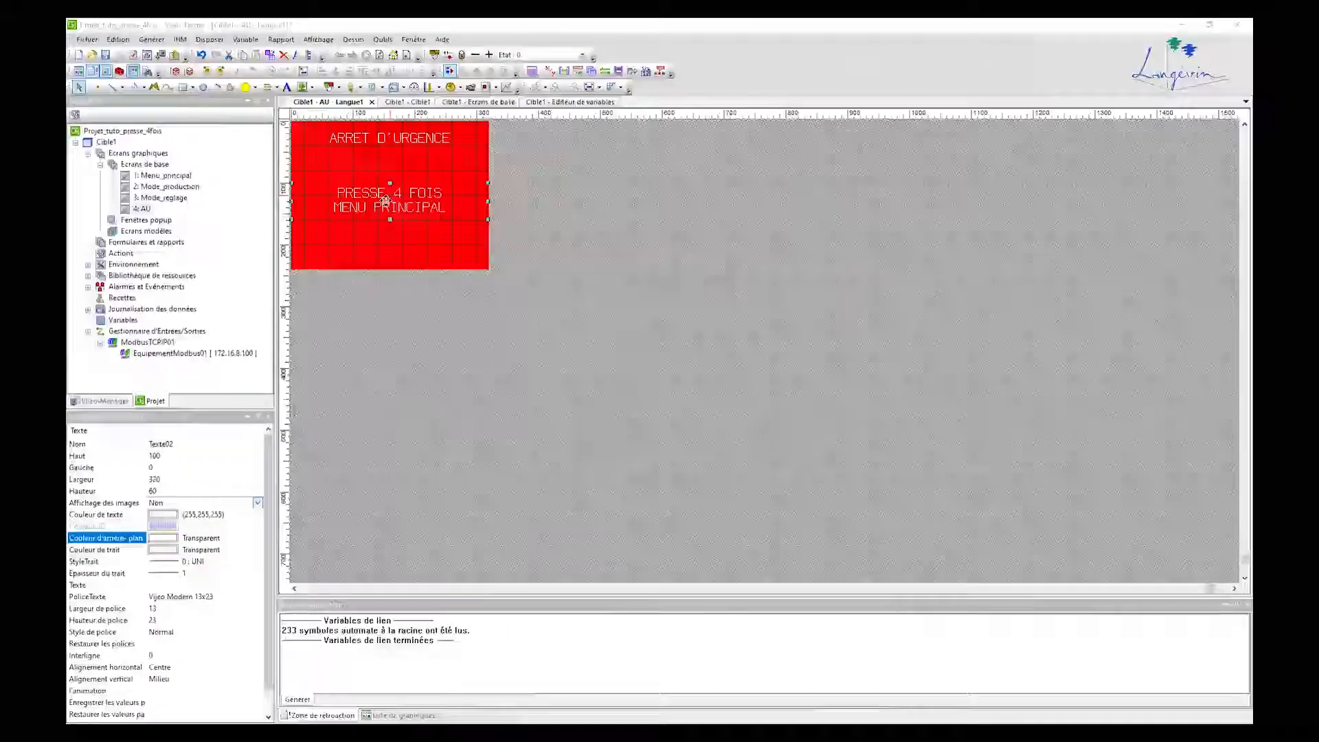
pyautogui.click(663, 372)
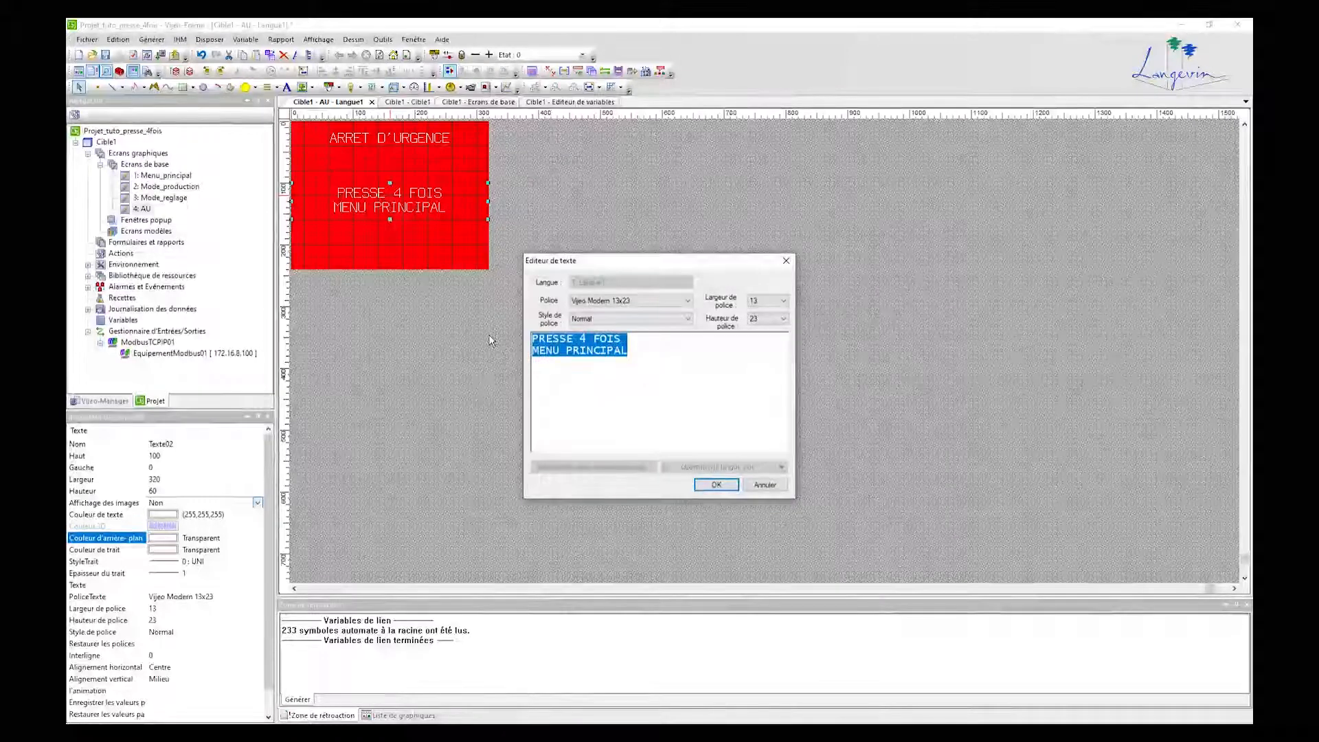
pyautogui.write('Déver')
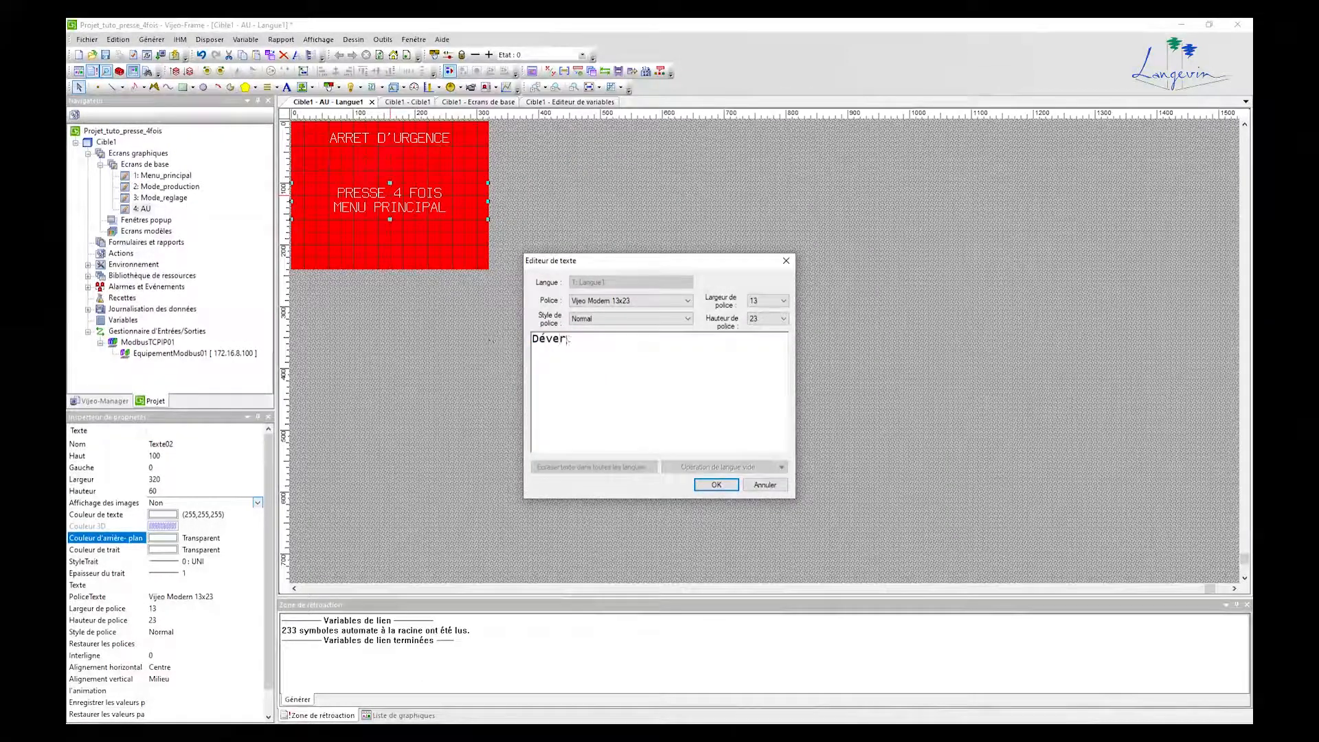
pyautogui.write("ouiller 1'")
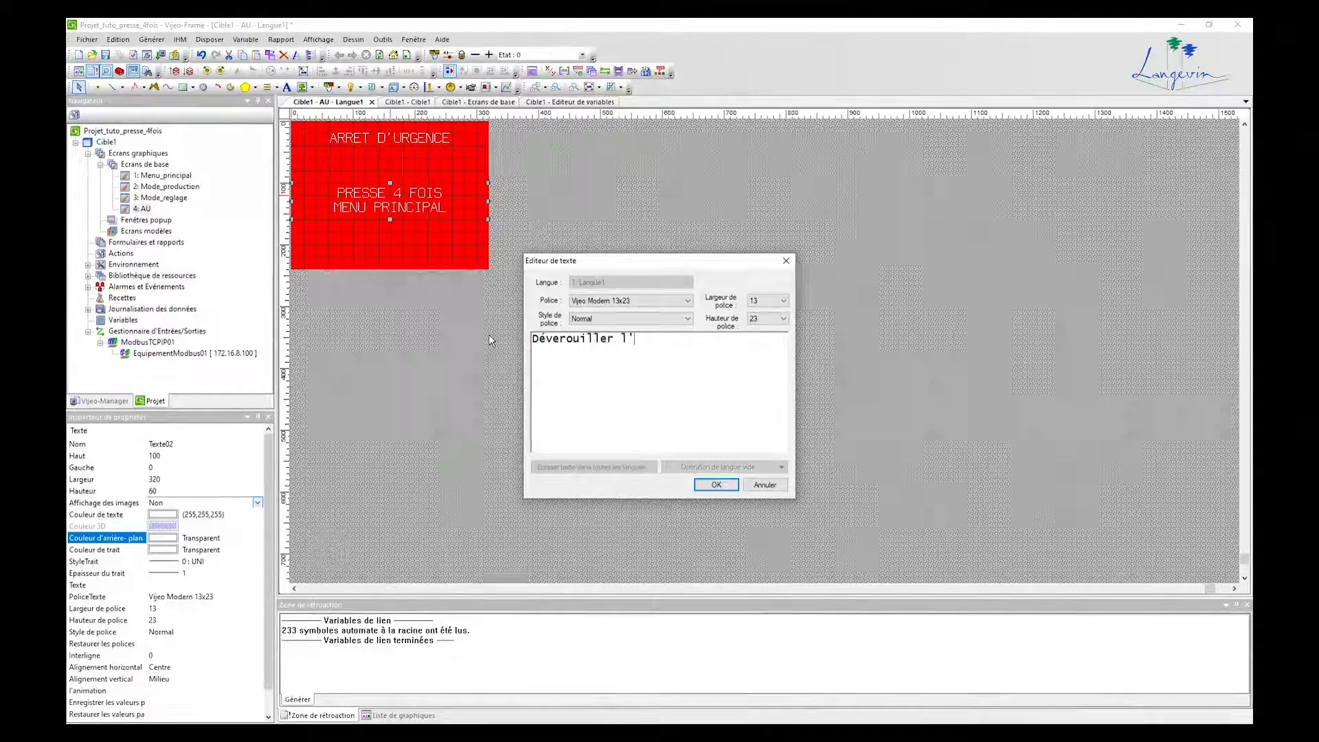
pyautogui.press('BackSpace')
pyautogui.write("'AU")
pyautogui.click(715, 484)
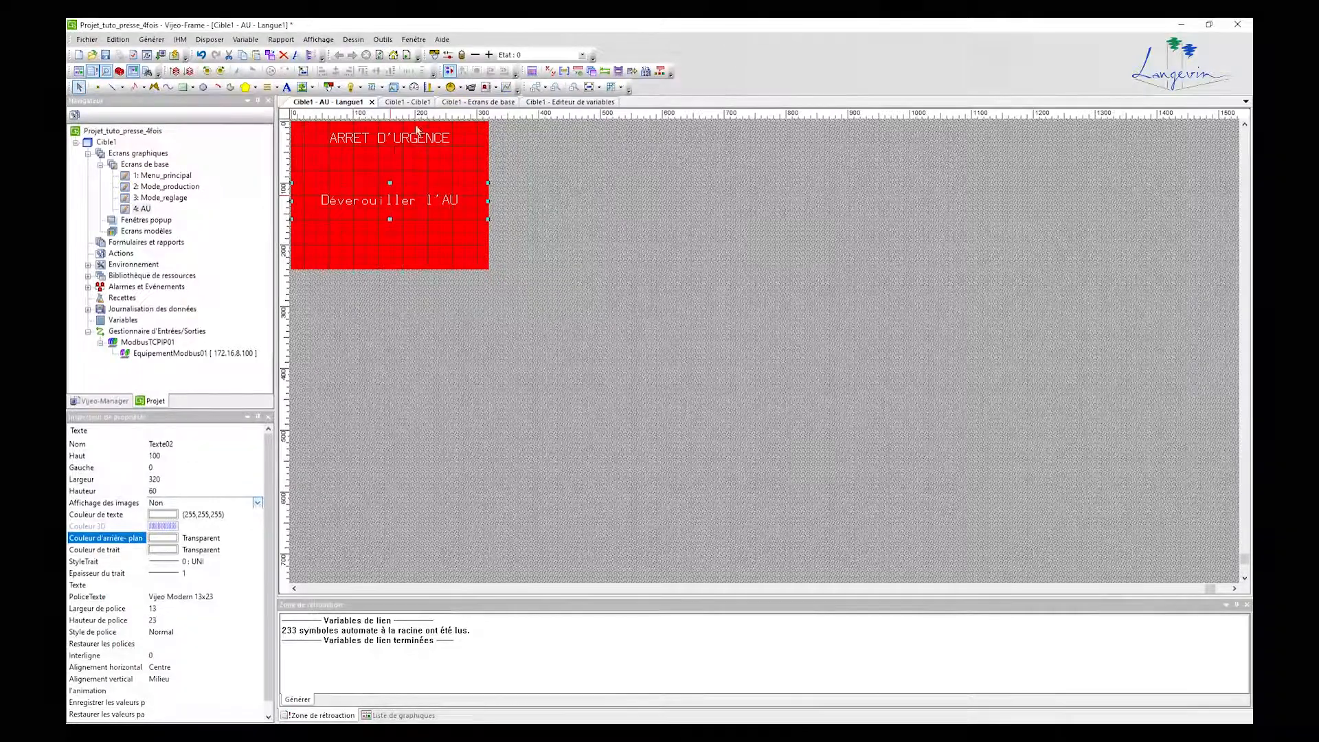